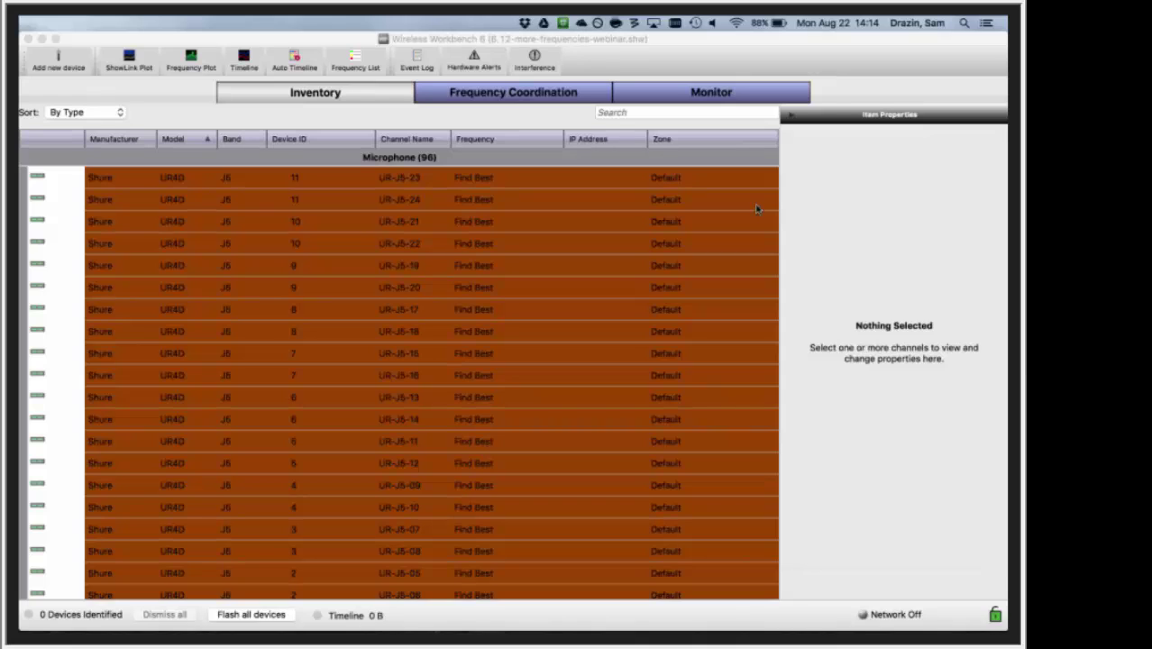
pyautogui.click(558, 101)
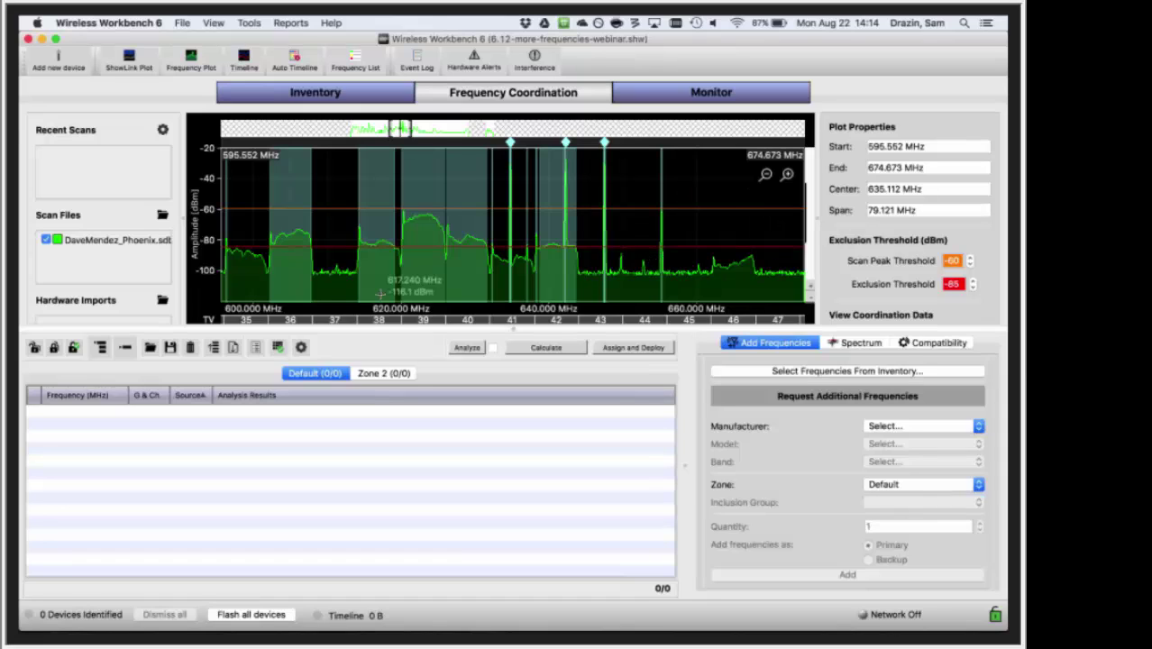
pyautogui.click(46, 239)
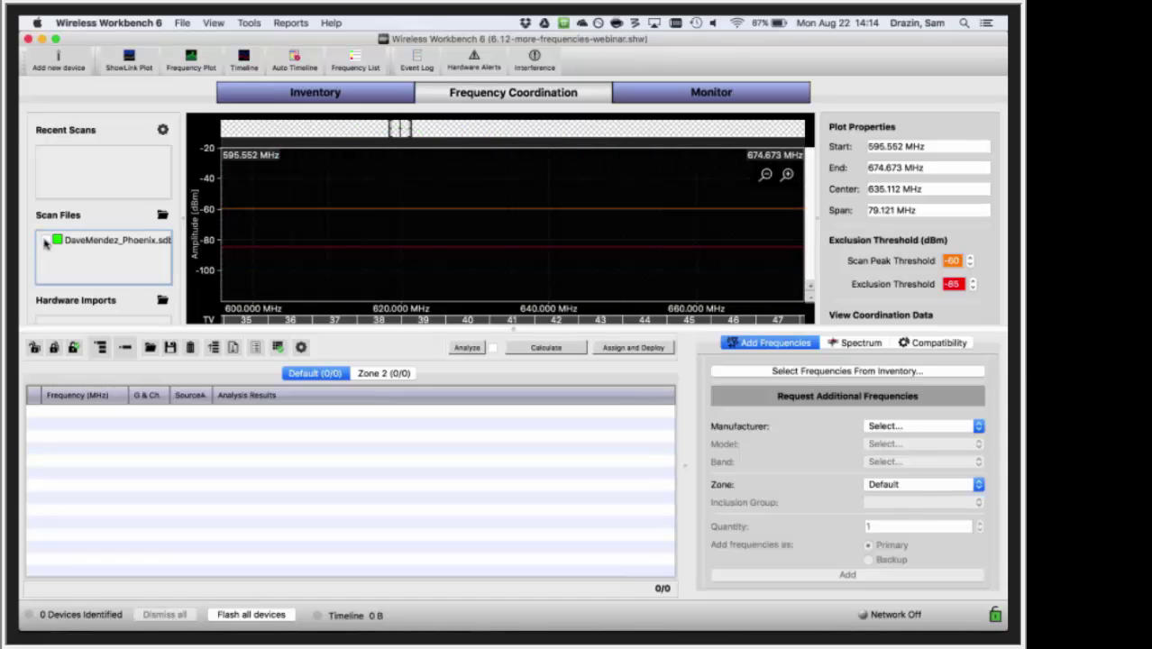
pyautogui.click(46, 239)
pyautogui.click(163, 131)
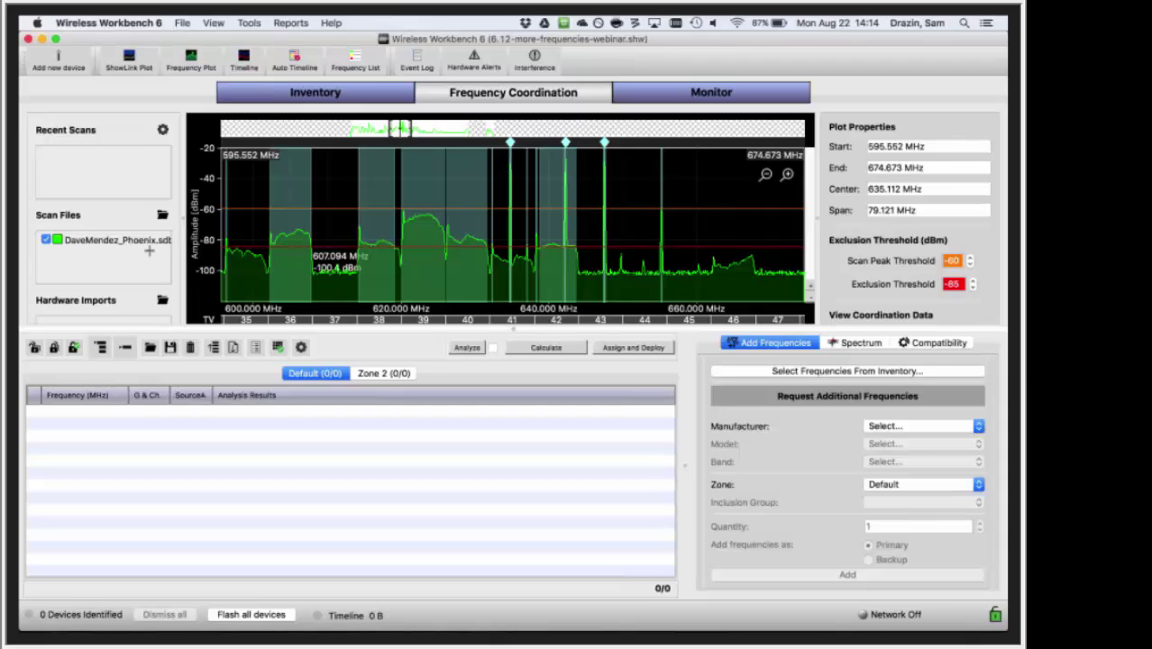
# - Zoom out and pan the spectrum plot to cover roughly 506–1025 MHz
pyautogui.scroll(-5, 306, 261)
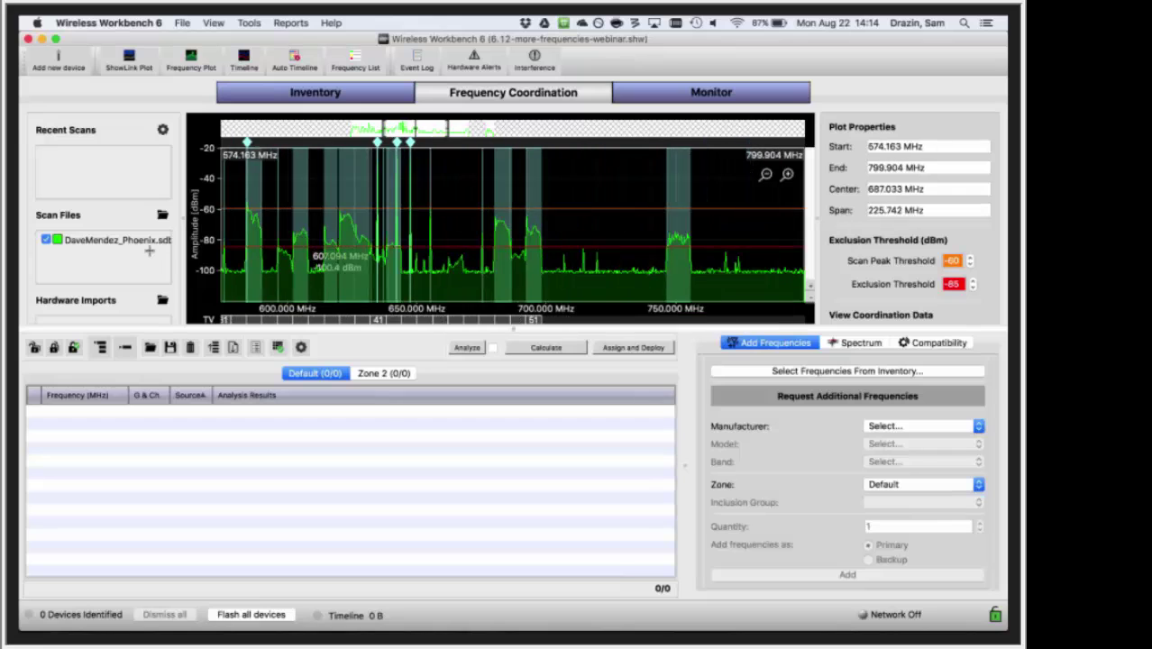
pyautogui.scroll(-2, 307, 279)
pyautogui.scroll(-2, 330, 294)
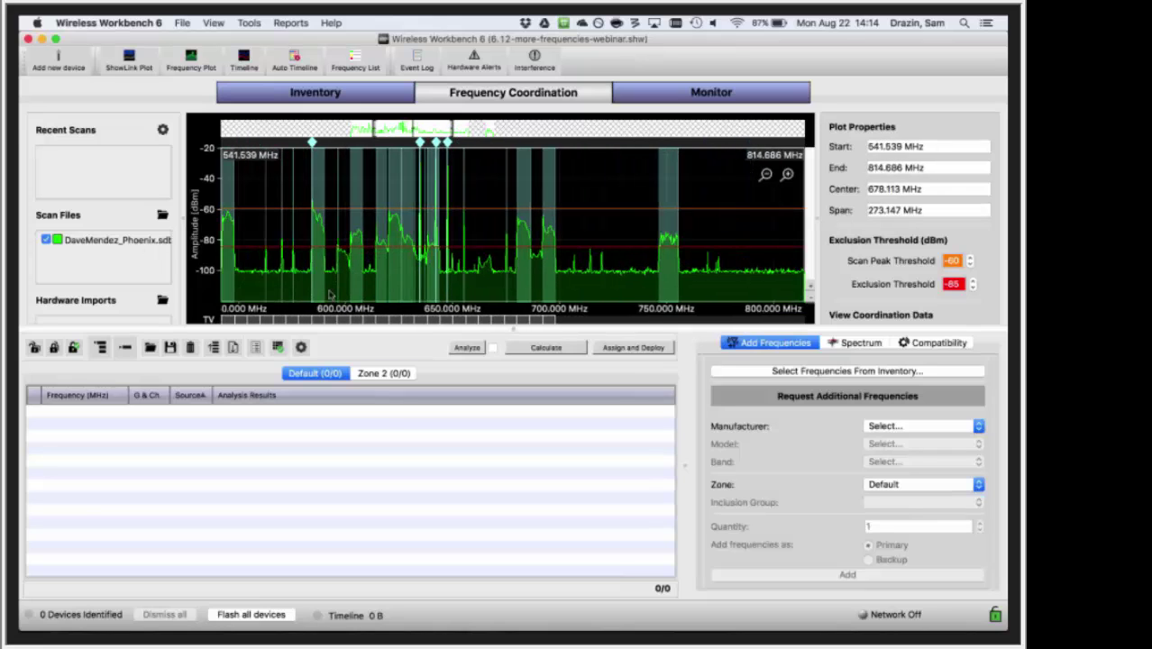
pyautogui.scroll(-3, 330, 294)
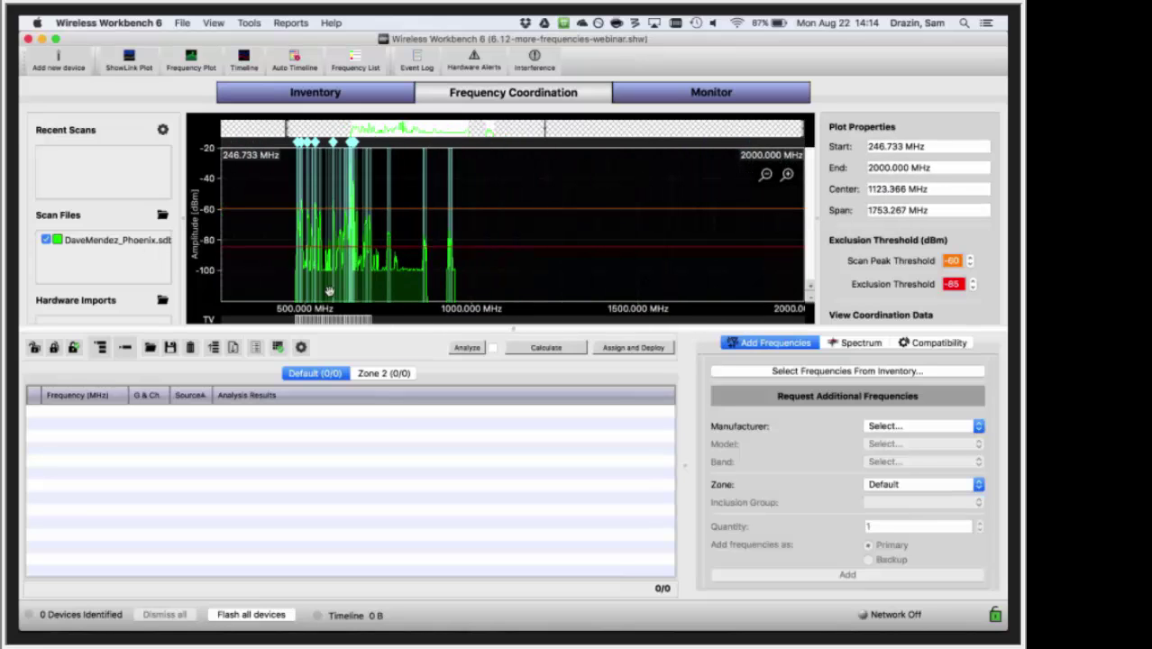
pyautogui.moveTo(342, 130); pyautogui.dragTo(267, 126)
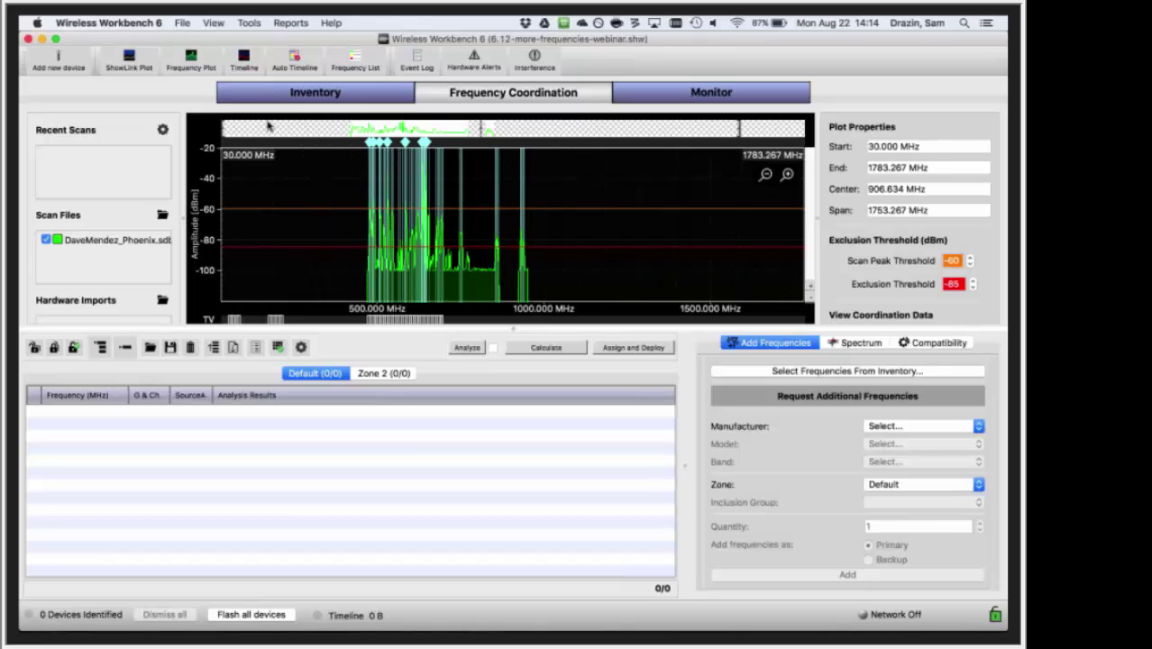
pyautogui.scroll(-2, 476, 193)
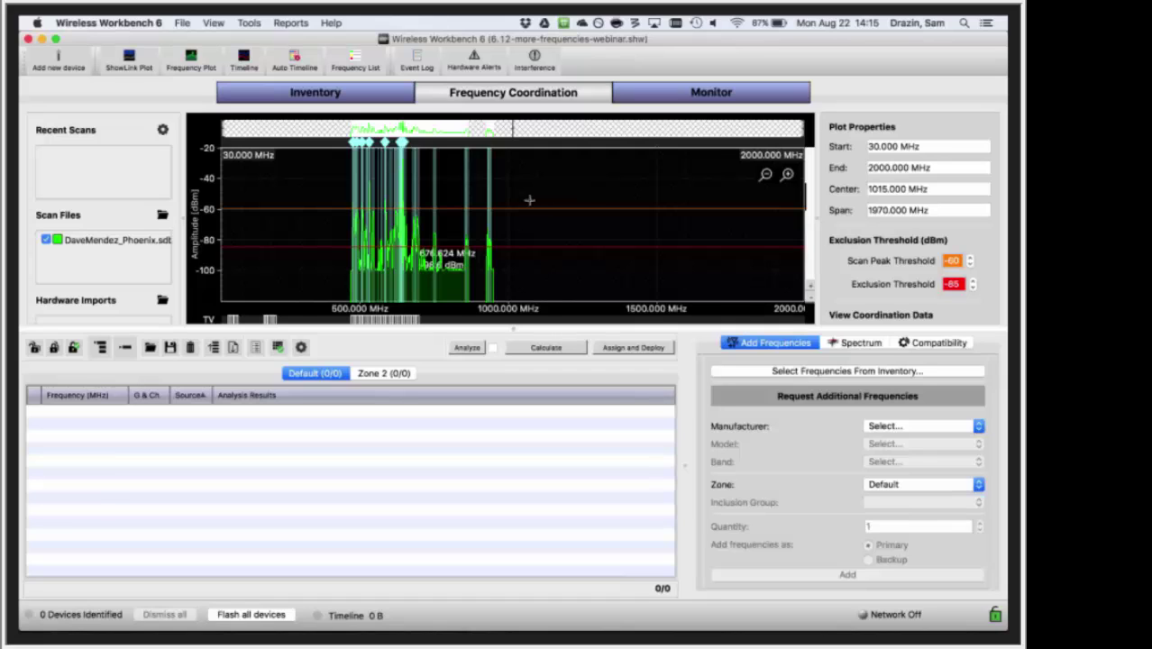
pyautogui.scroll(5, 401, 293)
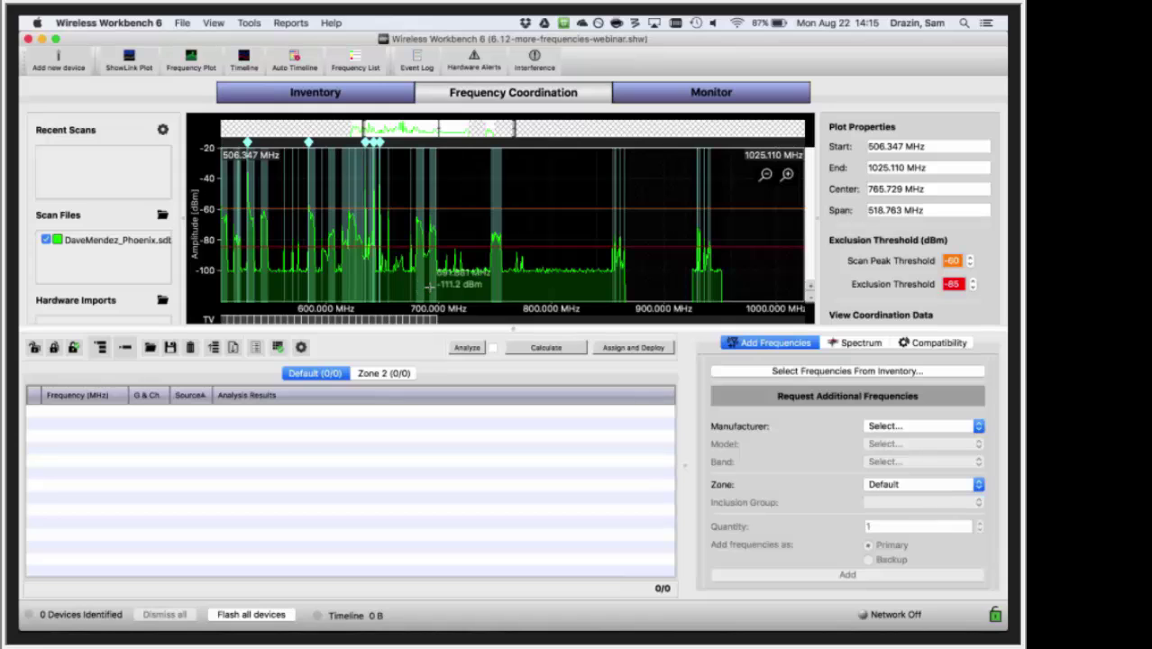
# - Widen the plot to 407.821–1243.293 MHz and narrow the frequency table for more settings room
pyautogui.scroll(-3, 485, 286)
pyautogui.hscroll(3, 504, 290)
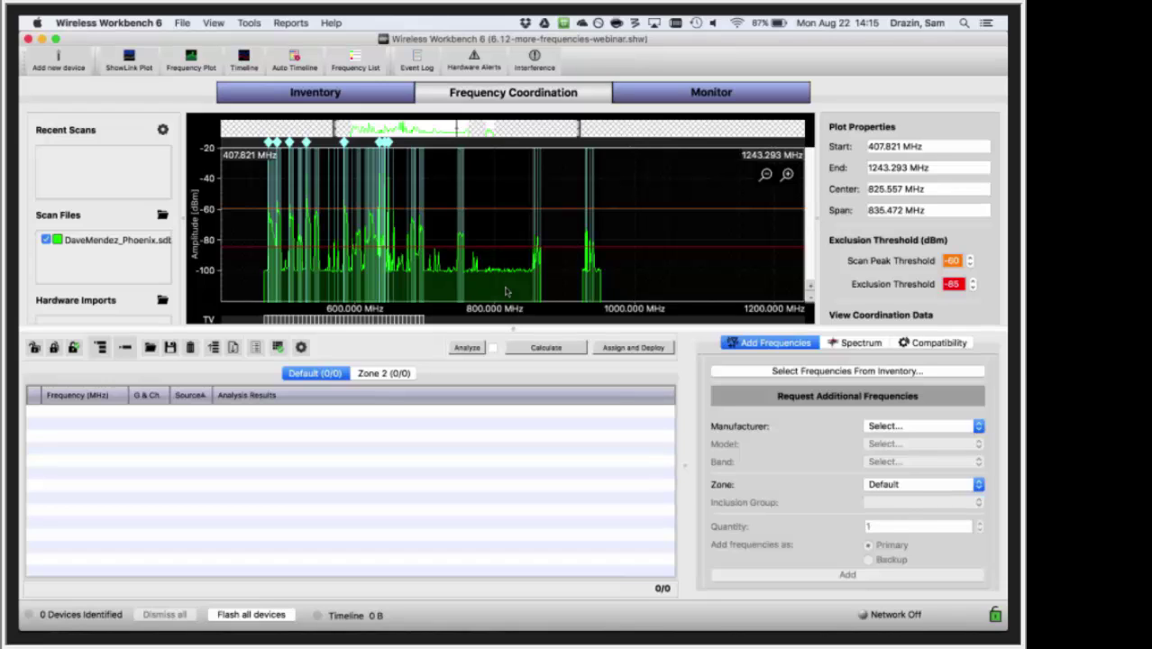
pyautogui.moveTo(682, 464); pyautogui.dragTo(667, 464)
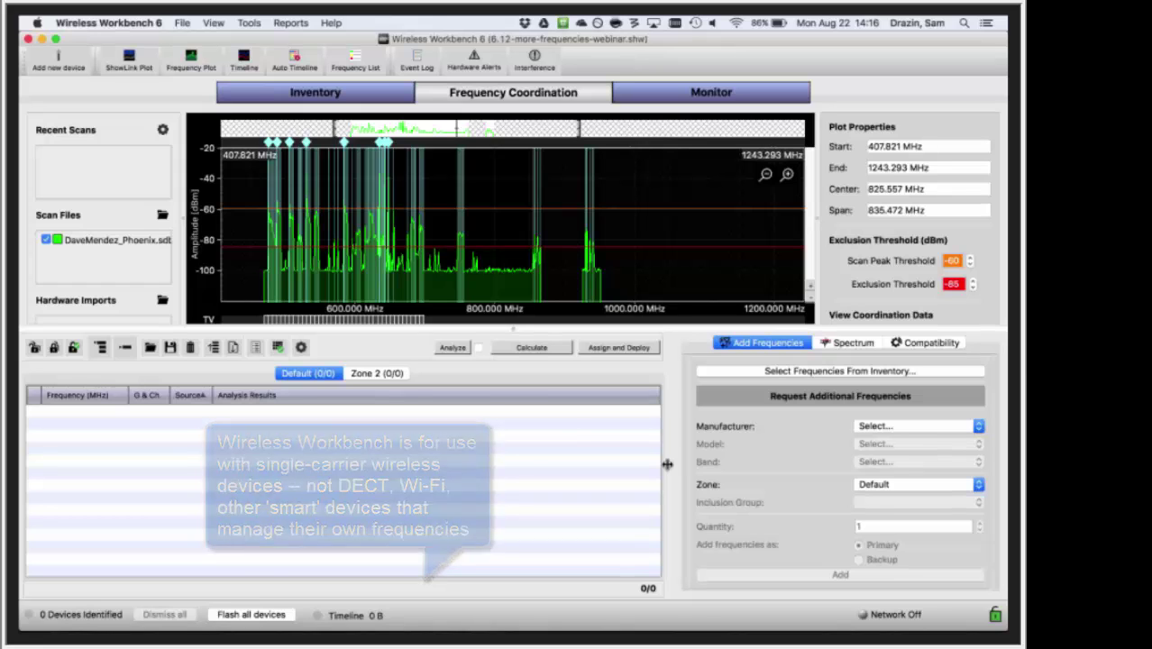
# - Zoom in and pan the spectrum plot to the 590.564–648.499 MHz window
pyautogui.scroll(5, 335, 267)
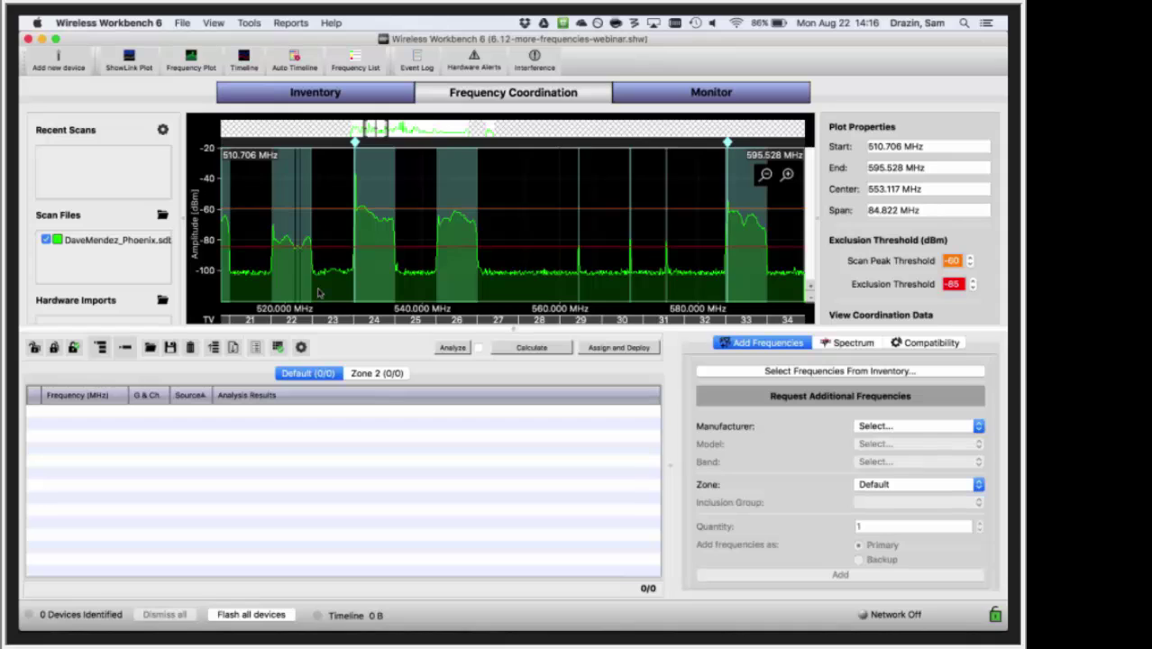
pyautogui.scroll(3, 351, 290)
pyautogui.hscroll(3, 371, 289)
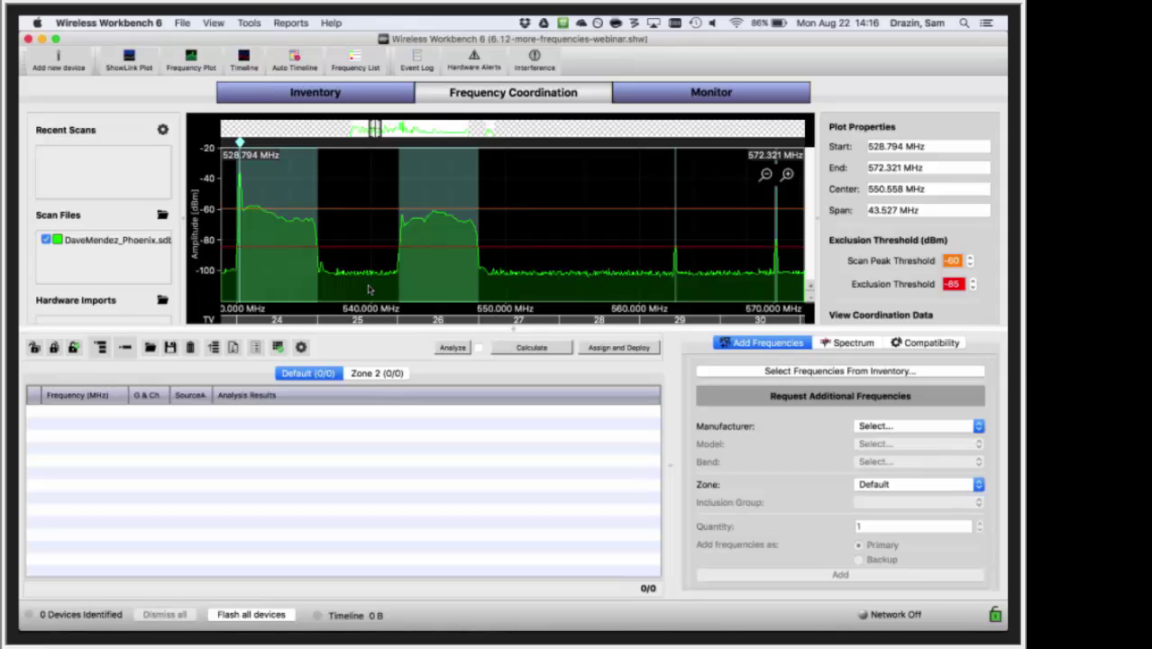
pyautogui.hscroll(8, 379, 276)
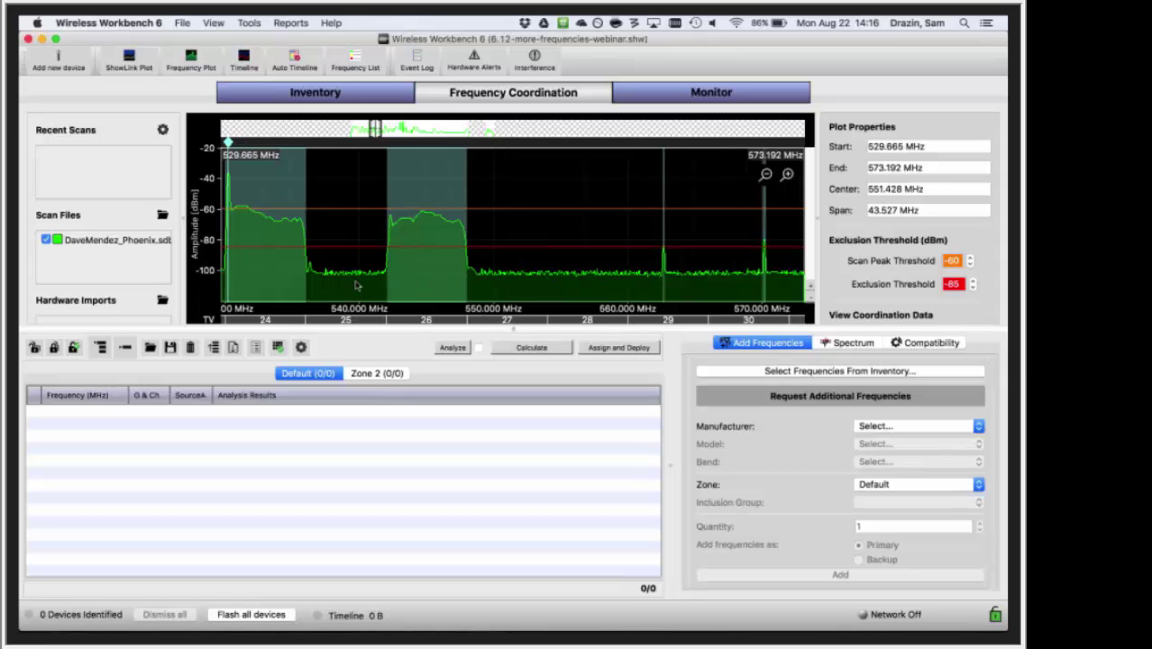
pyautogui.hscroll(-10, 304, 272)
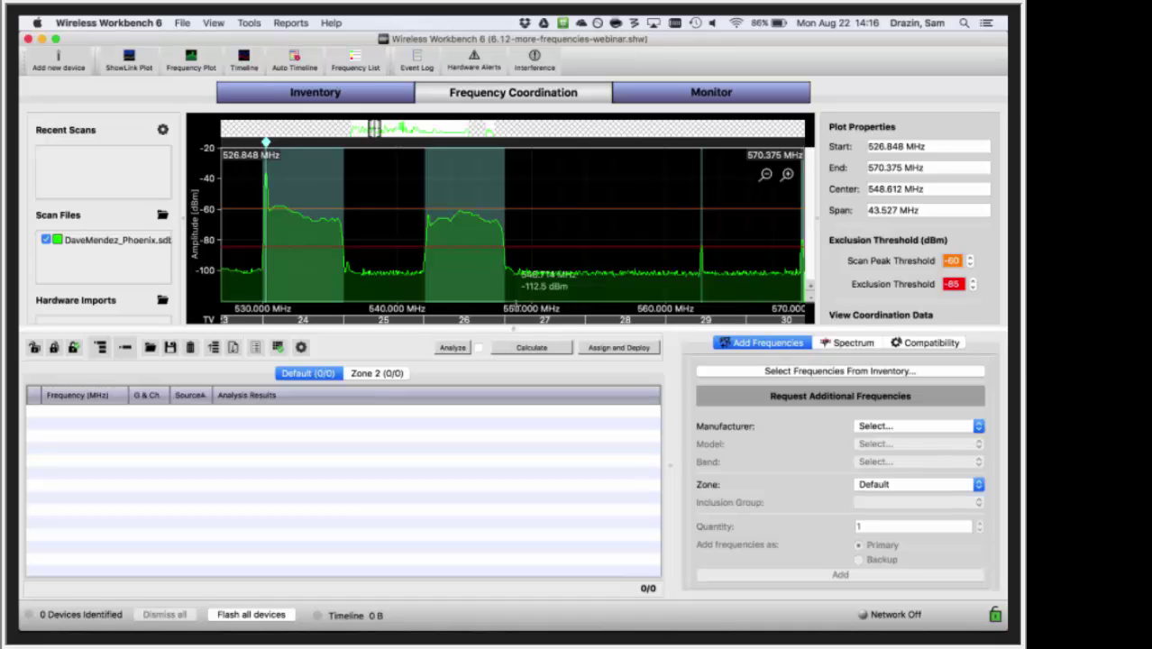
pyautogui.hscroll(20, 516, 284)
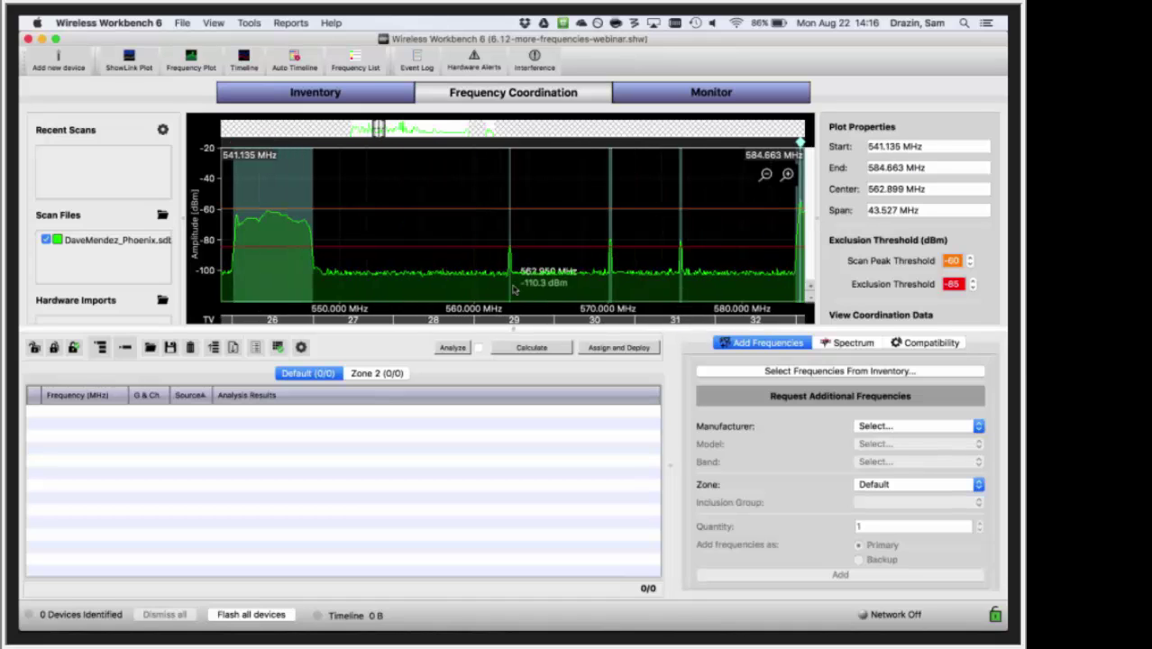
pyautogui.moveTo(566, 284); pyautogui.dragTo(440, 281)
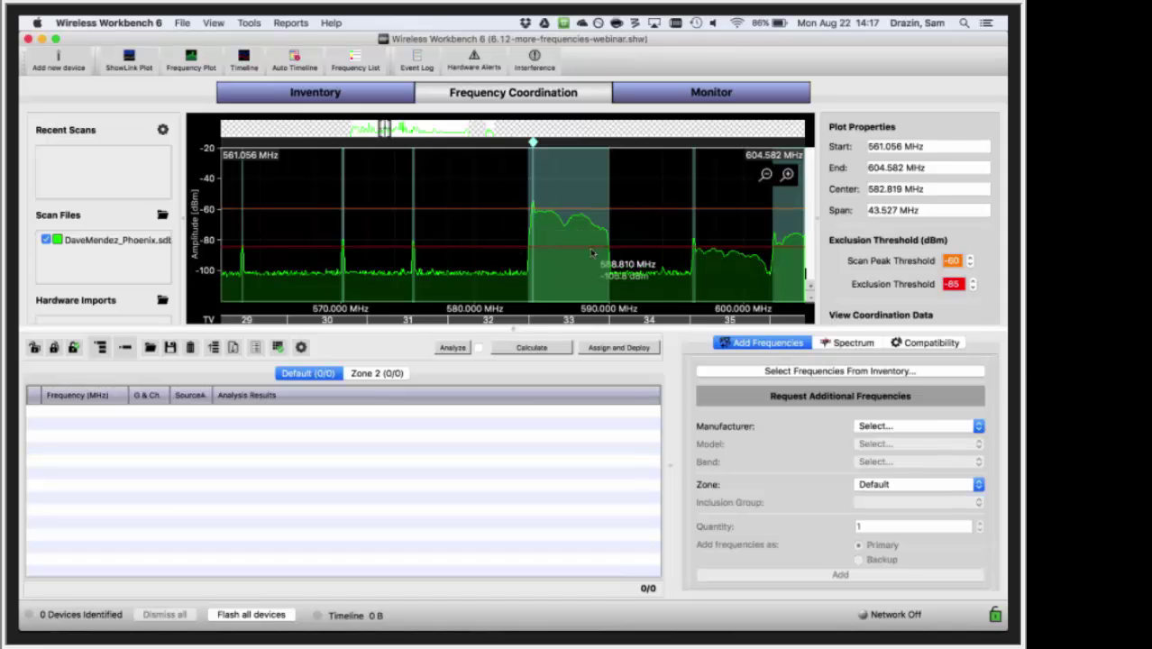
pyautogui.hscroll(5, 591, 254)
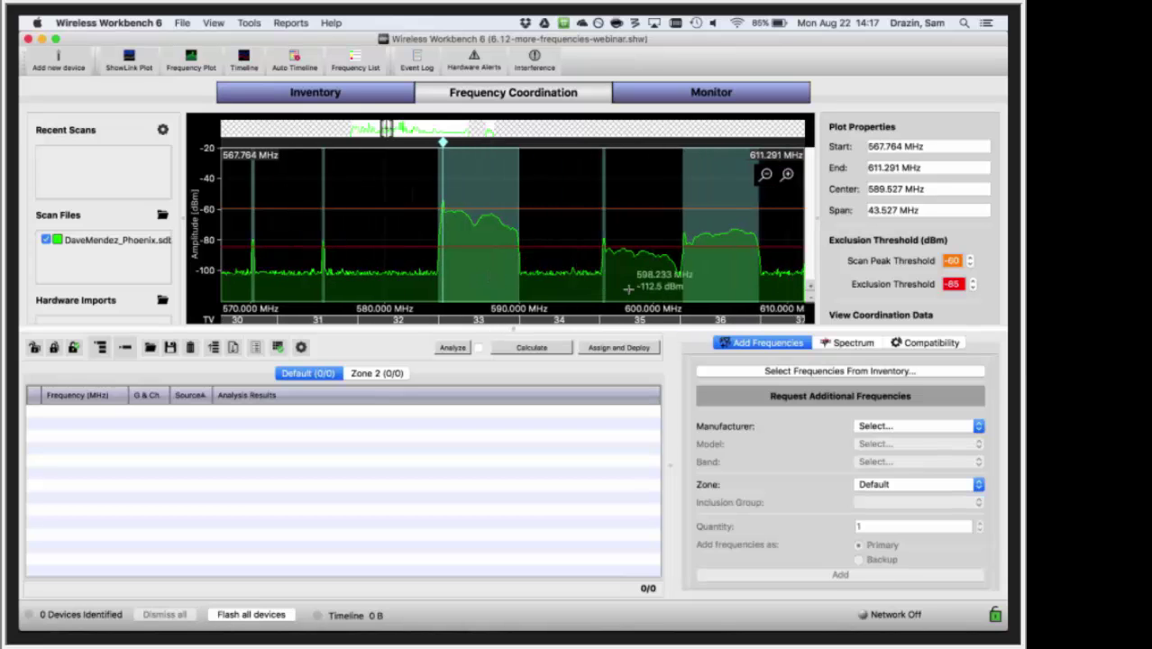
pyautogui.hscroll(12, 628, 289)
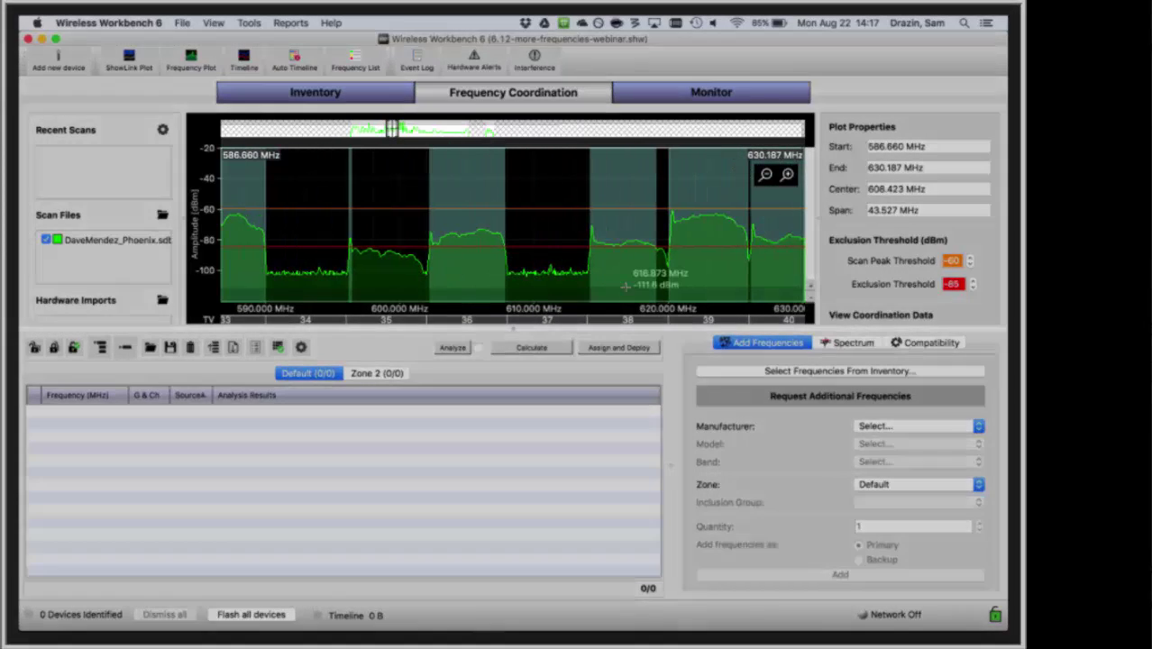
pyautogui.scroll(-3, 621, 283)
pyautogui.moveTo(622, 283); pyautogui.dragTo(509, 279)
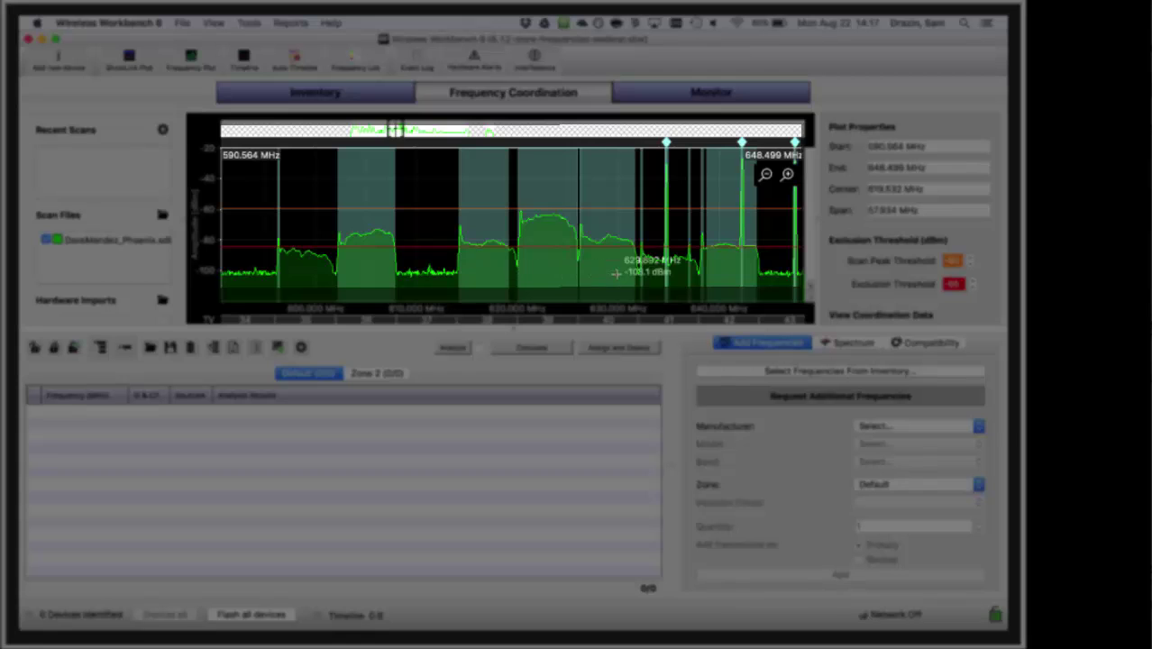
# - Zoom and pan the plot to 629.731–640.151 MHz around the 635 MHz carrier
pyautogui.scroll(12, 614, 276)
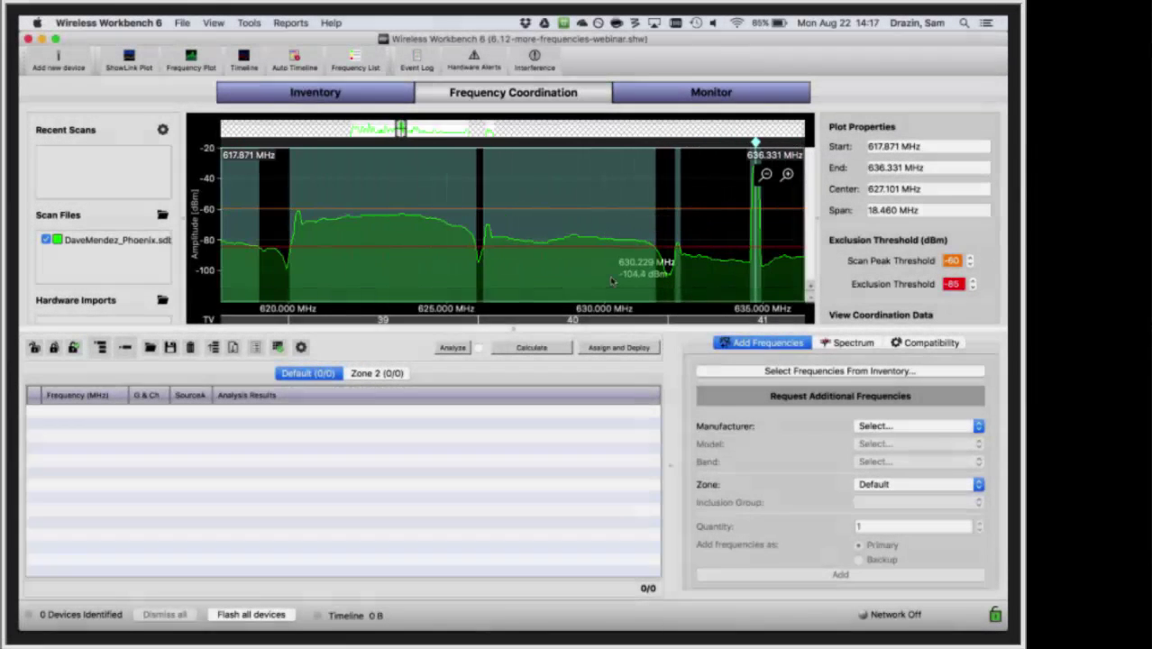
pyautogui.moveTo(610, 281); pyautogui.dragTo(478, 275)
pyautogui.moveTo(560, 288); pyautogui.dragTo(464, 289)
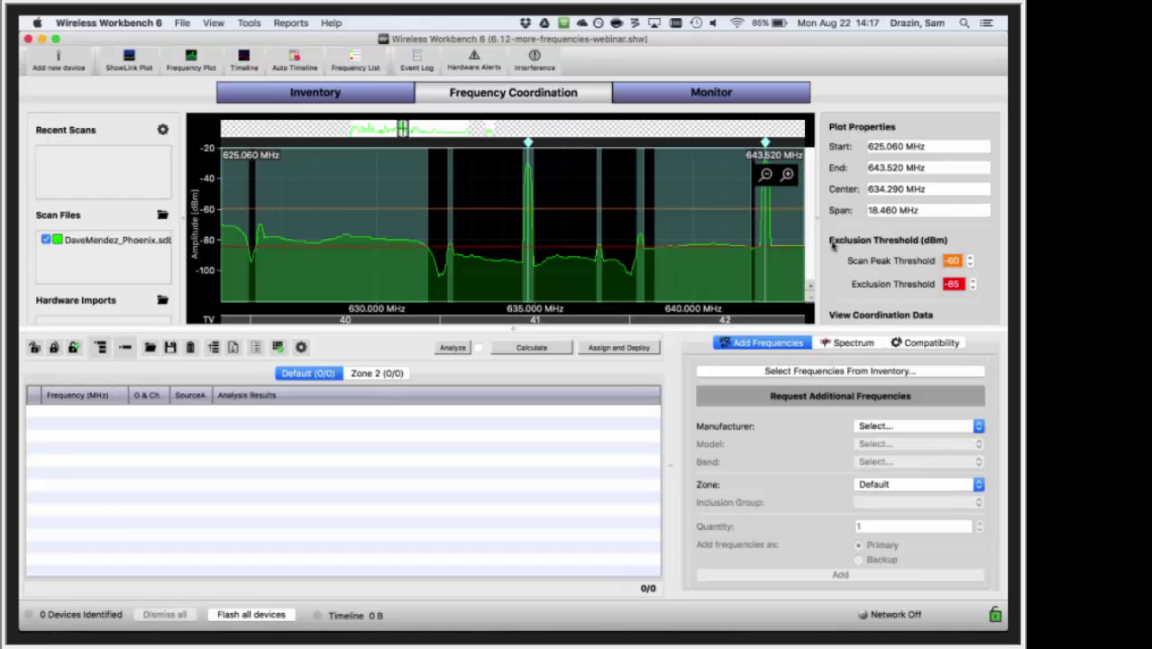
pyautogui.scroll(4, 548, 233)
pyautogui.scroll(-1, 548, 234)
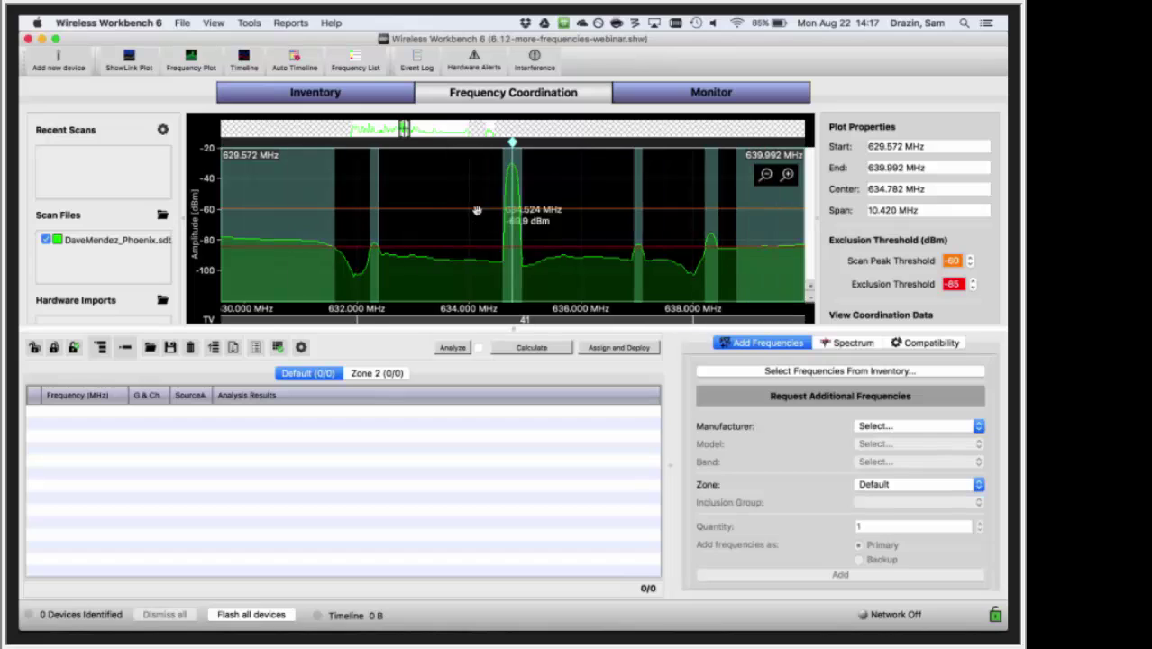
pyautogui.moveTo(534, 294); pyautogui.dragTo(532, 294)
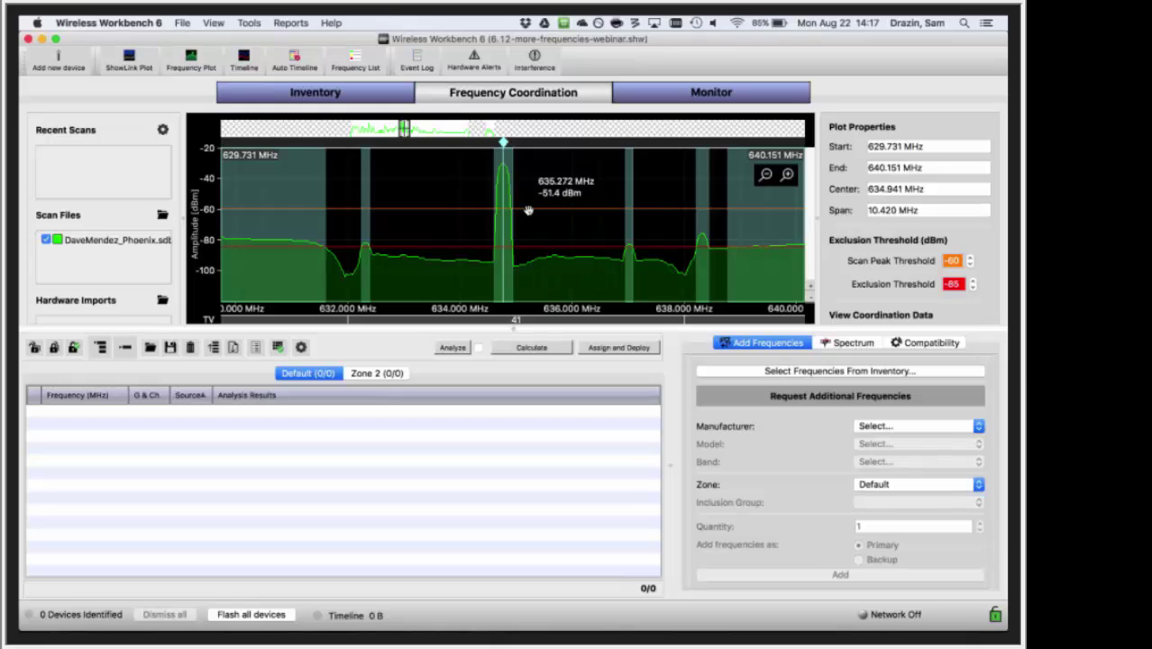
# - Pan the spectrum view slightly higher around the 635 MHz carrier
pyautogui.scroll(-1, 528, 213)
pyautogui.scroll(3, 527, 213)
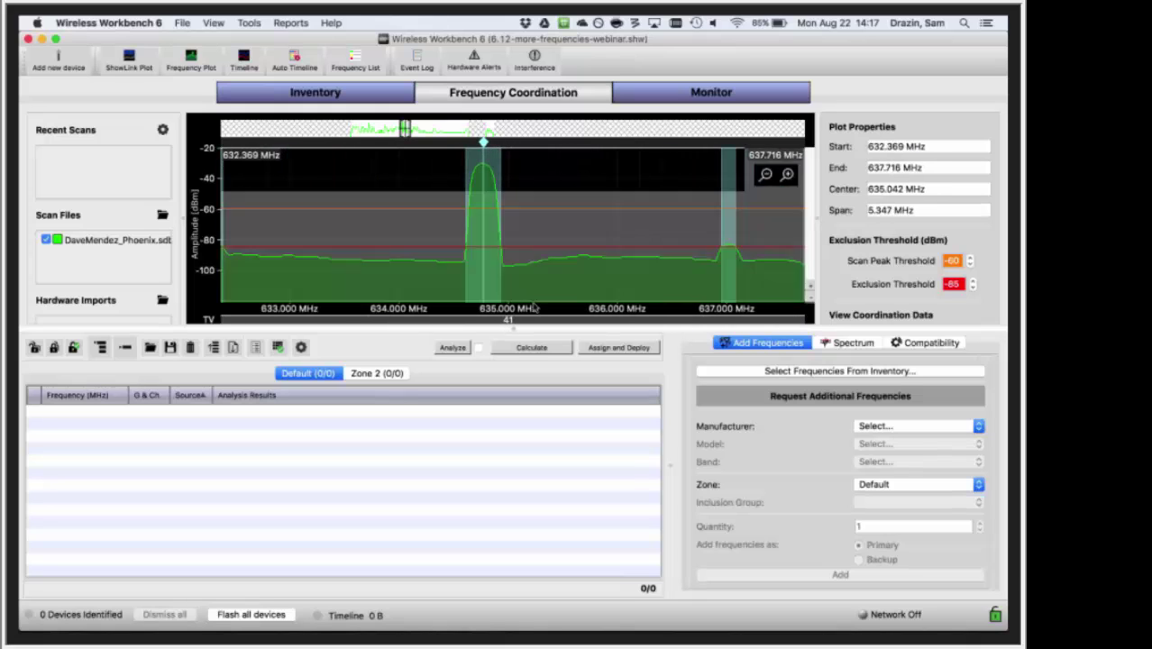
pyautogui.moveTo(529, 286); pyautogui.dragTo(463, 284)
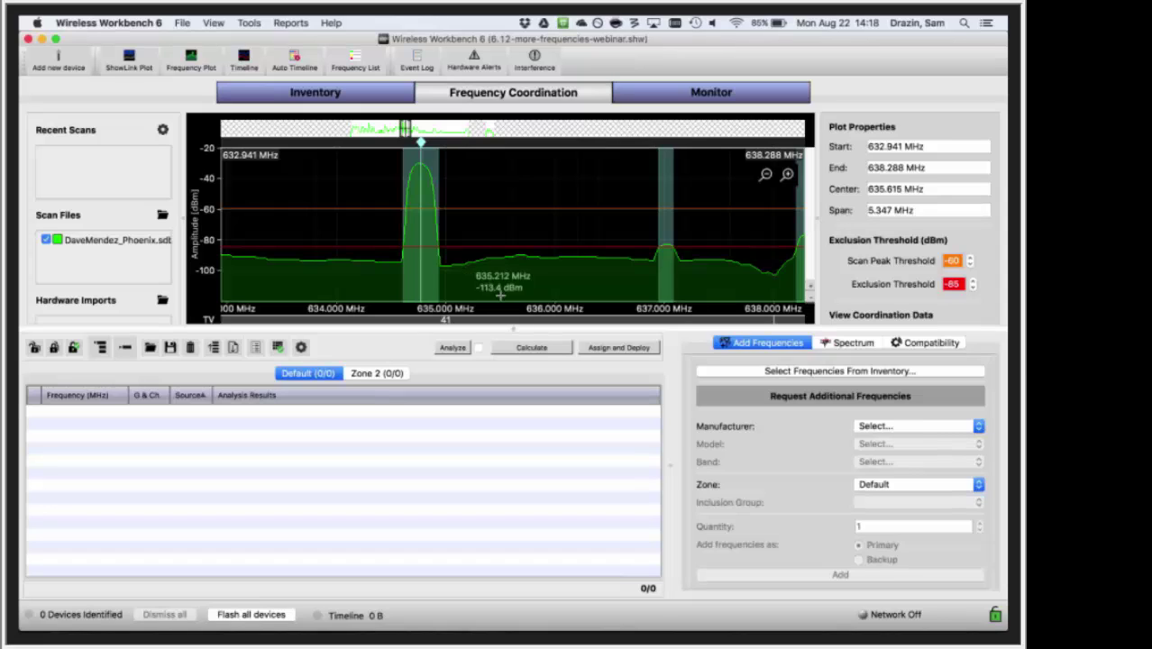
pyautogui.scroll(-1, 547, 279)
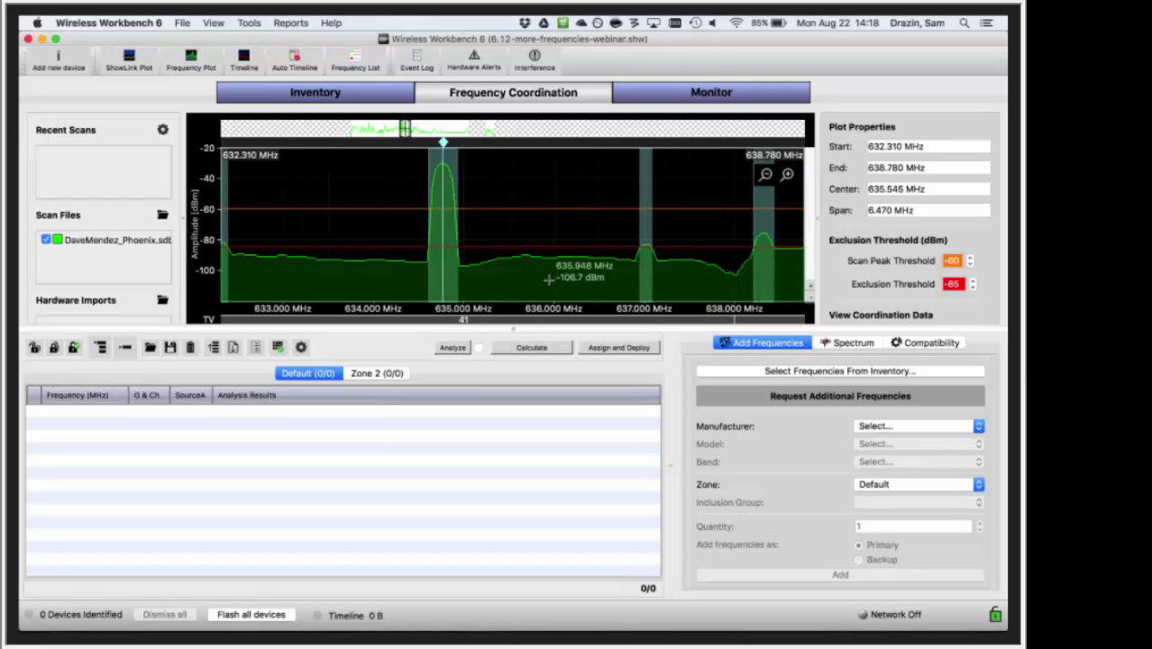
pyautogui.scroll(-1, 548, 280)
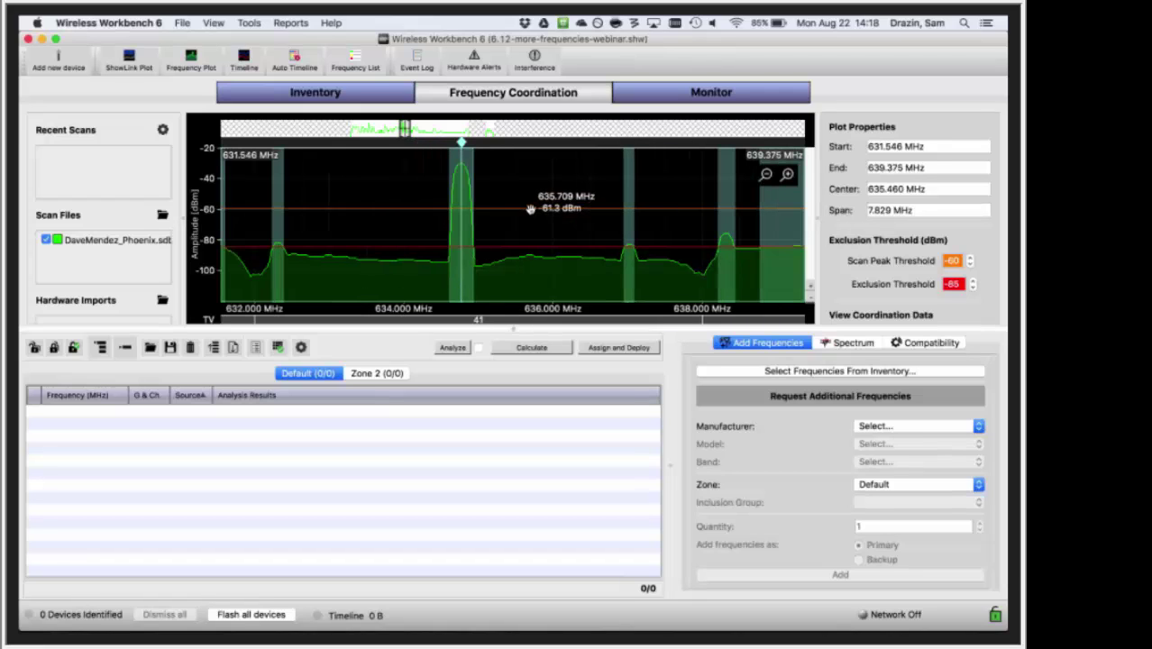
# - Raise the scan peak threshold to -50 dBm and zoom out to 626.532–641.788 MHz
pyautogui.moveTo(530, 210)
pyautogui.mouseDown()
pyautogui.moveTo(515, 183)
pyautogui.moveTo(517, 210)
pyautogui.mouseUp()
pyautogui.scroll(-2, 544, 290)
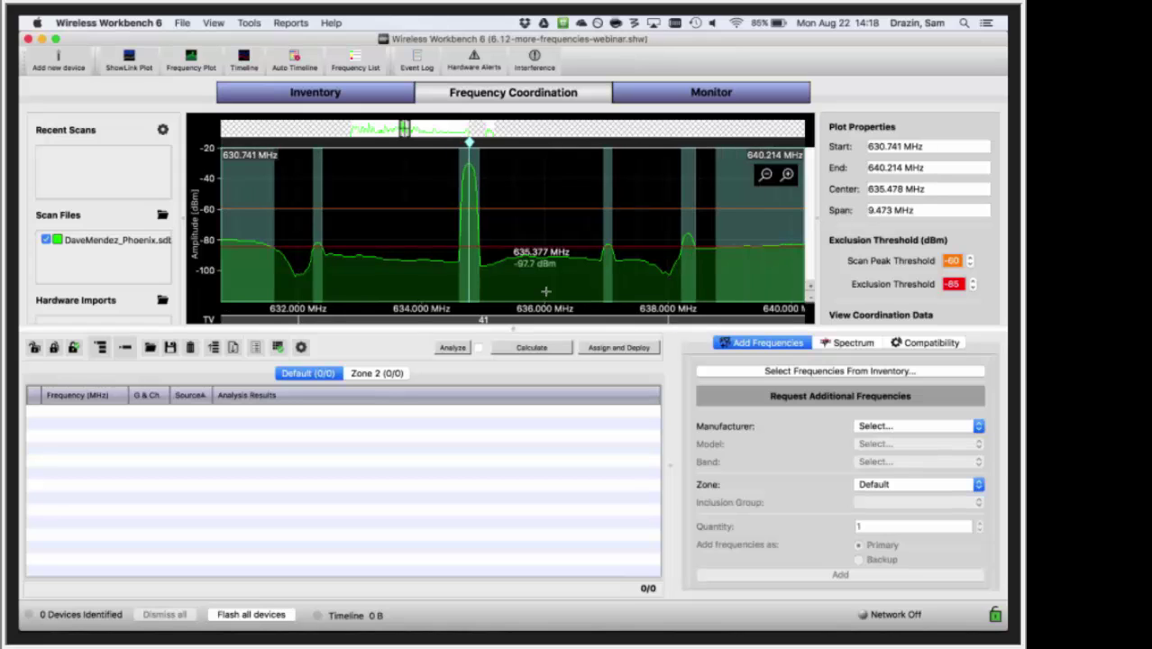
pyautogui.scroll(5, 544, 290)
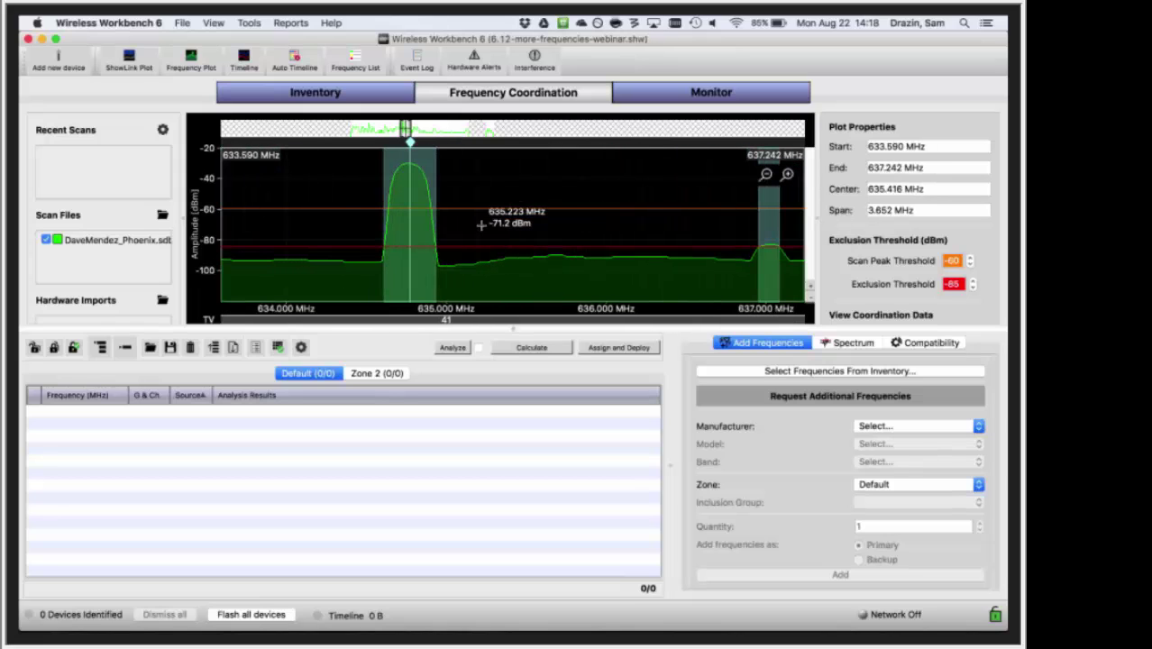
pyautogui.moveTo(481, 226); pyautogui.dragTo(573, 226)
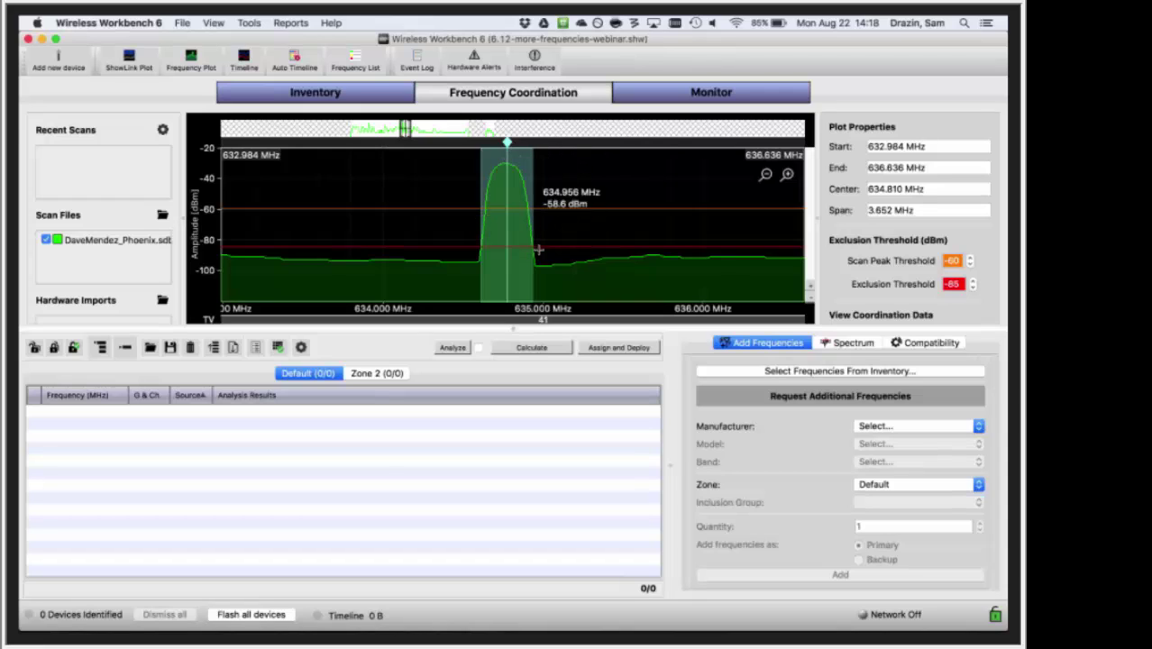
pyautogui.moveTo(505, 142)
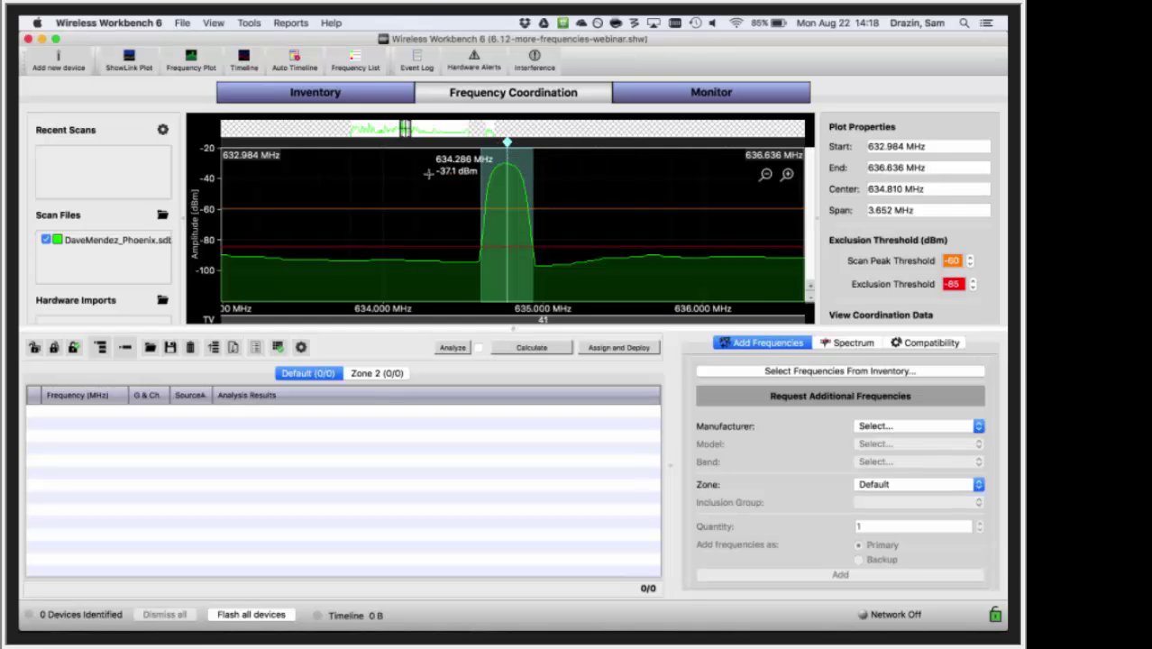
pyautogui.scroll(-5, 429, 173)
pyautogui.scroll(-1, 564, 190)
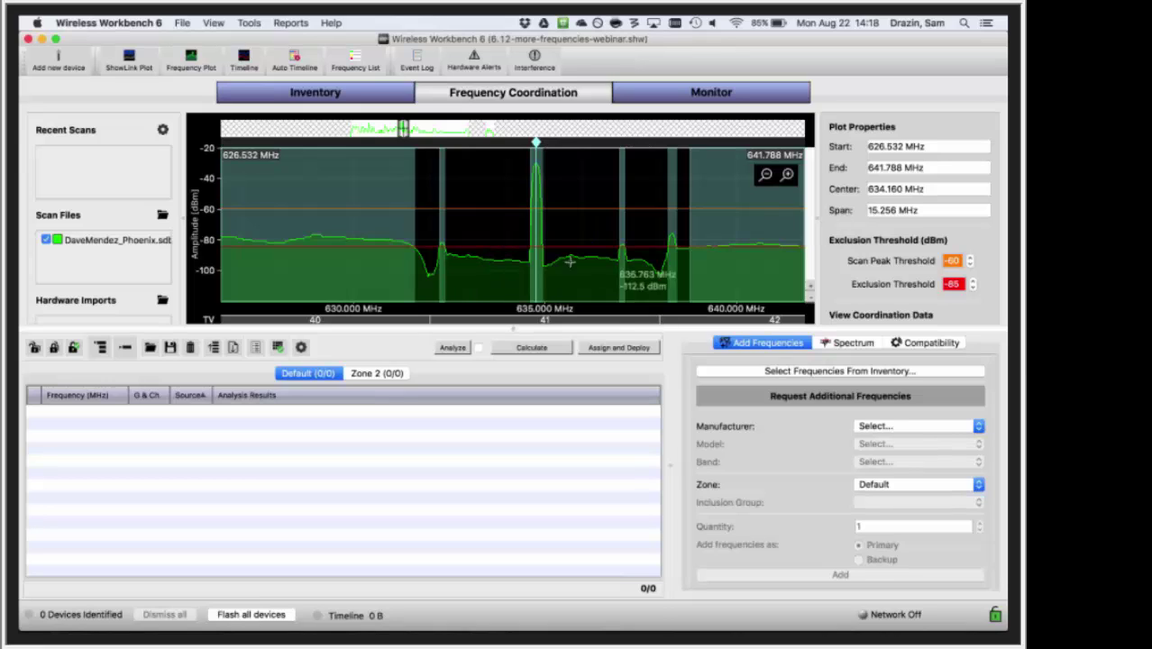
# - Zoom in to 631.752–638.222 MHz, isolating TV channel 41's carrier
pyautogui.scroll(3, 566, 260)
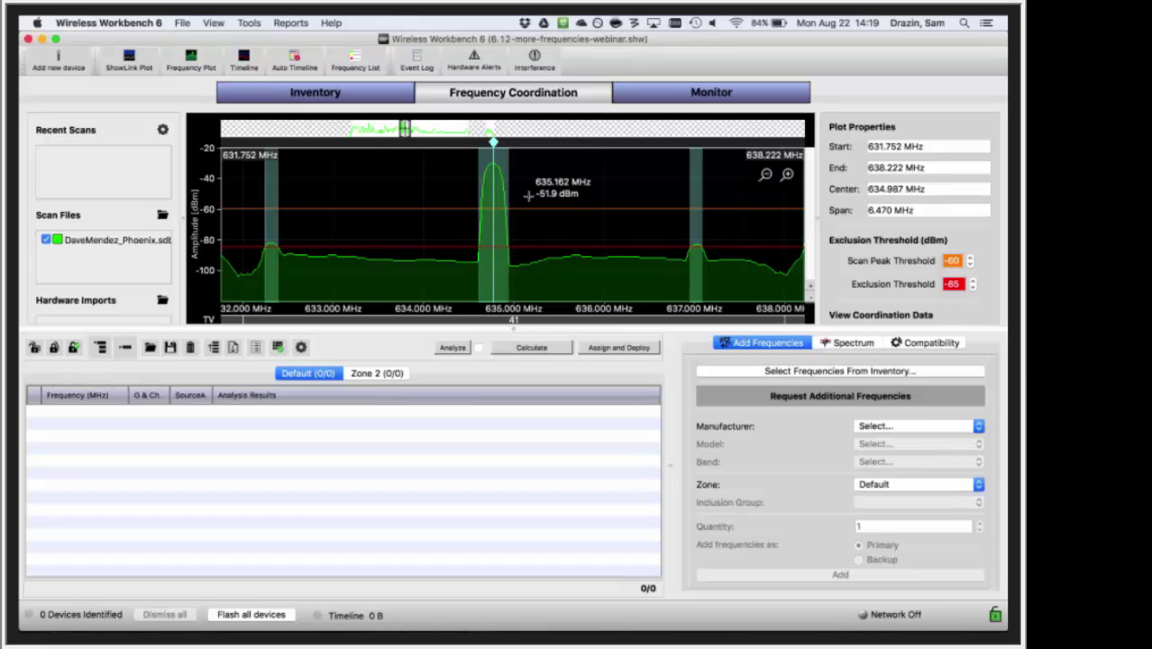
# - Show all spacing details for the 635 MHz carrier and widen the view to 627.997–640.605 MHz
pyautogui.rightClick(494, 140)
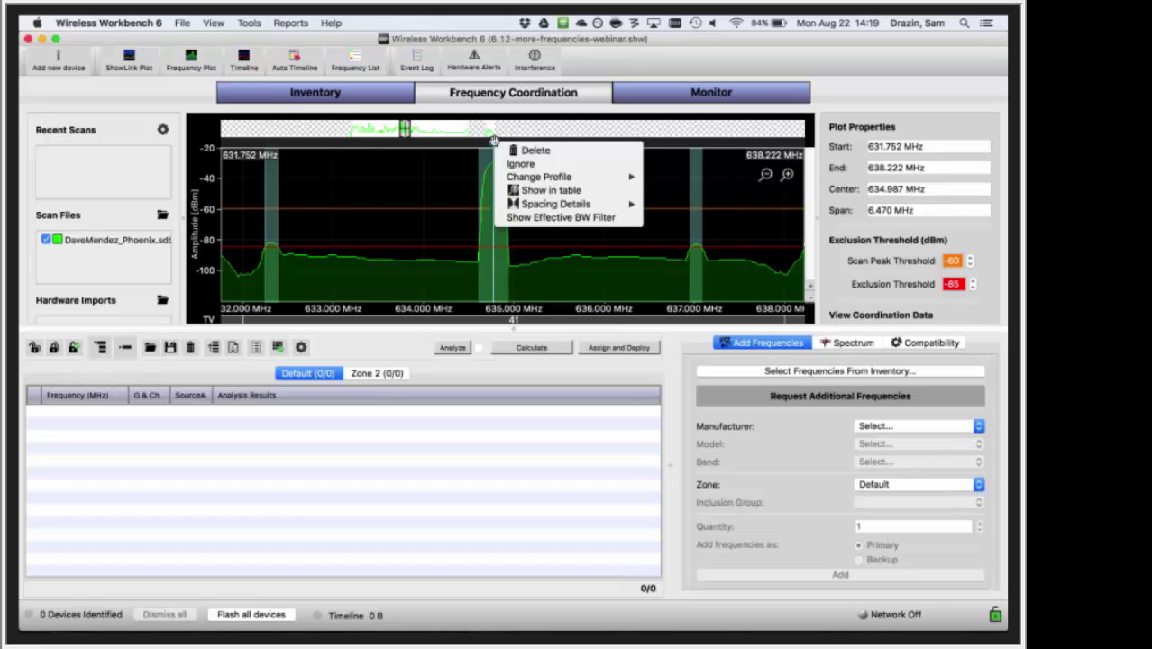
pyautogui.moveTo(539, 177)
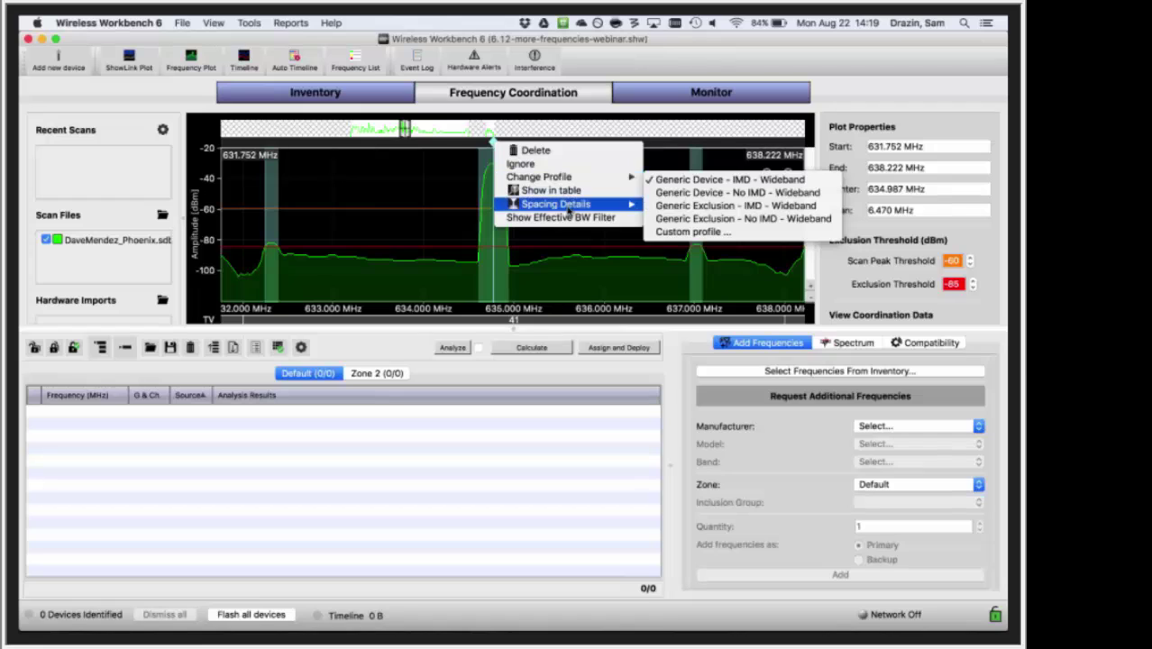
pyautogui.moveTo(577, 205)
pyautogui.click(652, 207)
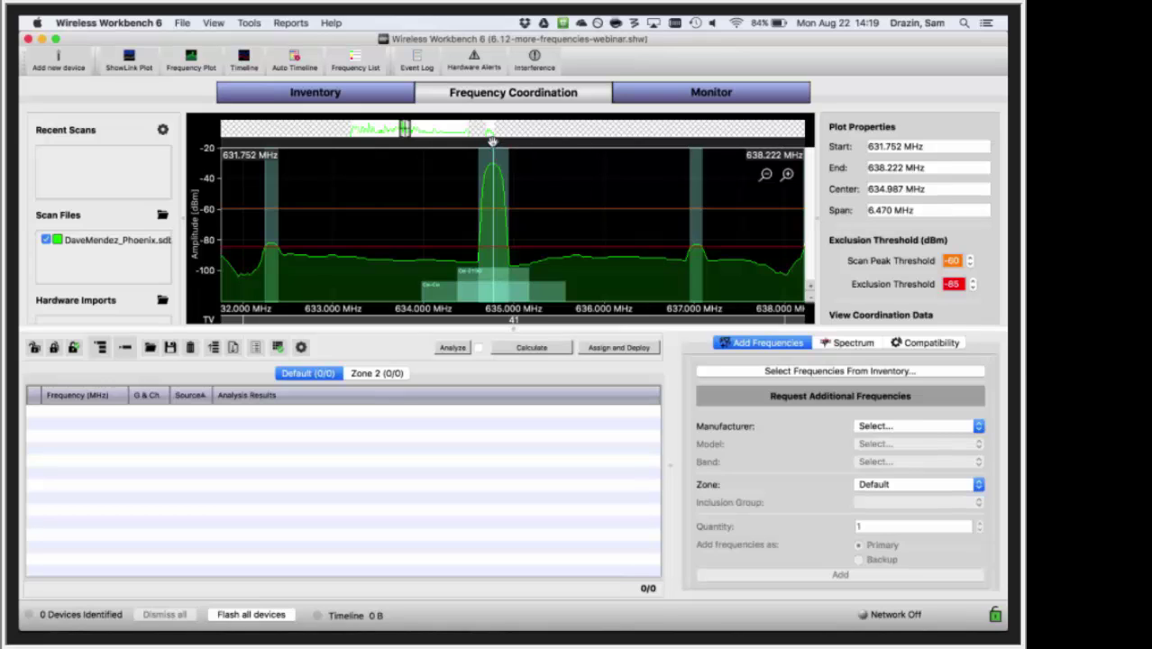
pyautogui.moveTo(492, 141)
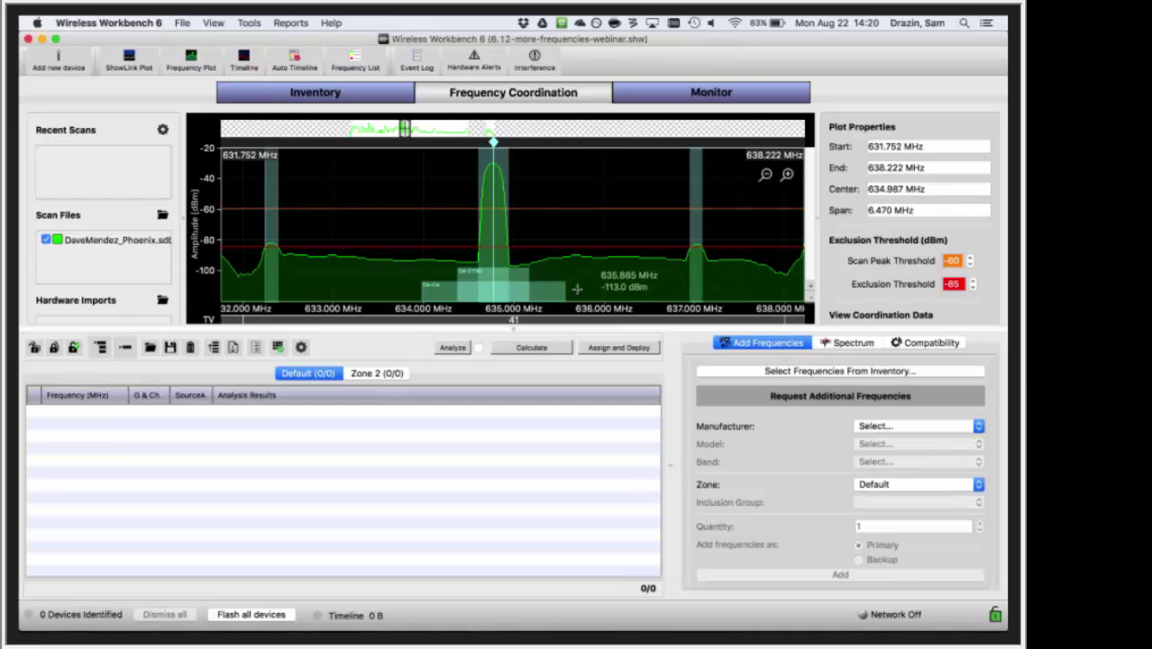
pyautogui.scroll(-5, 585, 287)
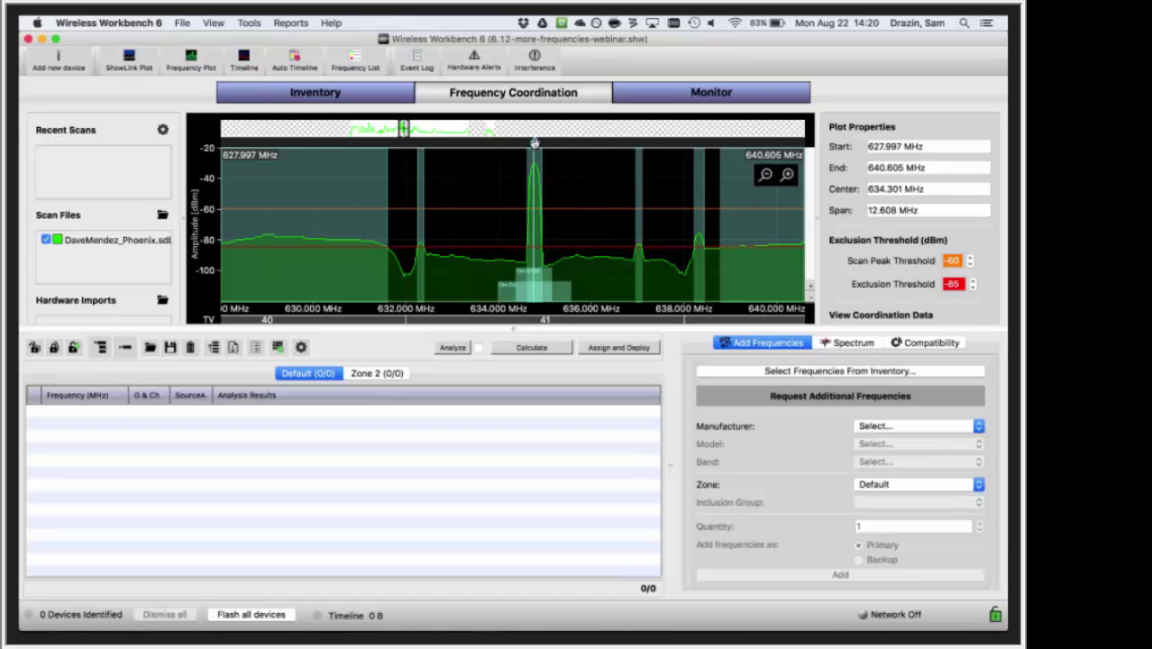
pyautogui.moveTo(534, 143)
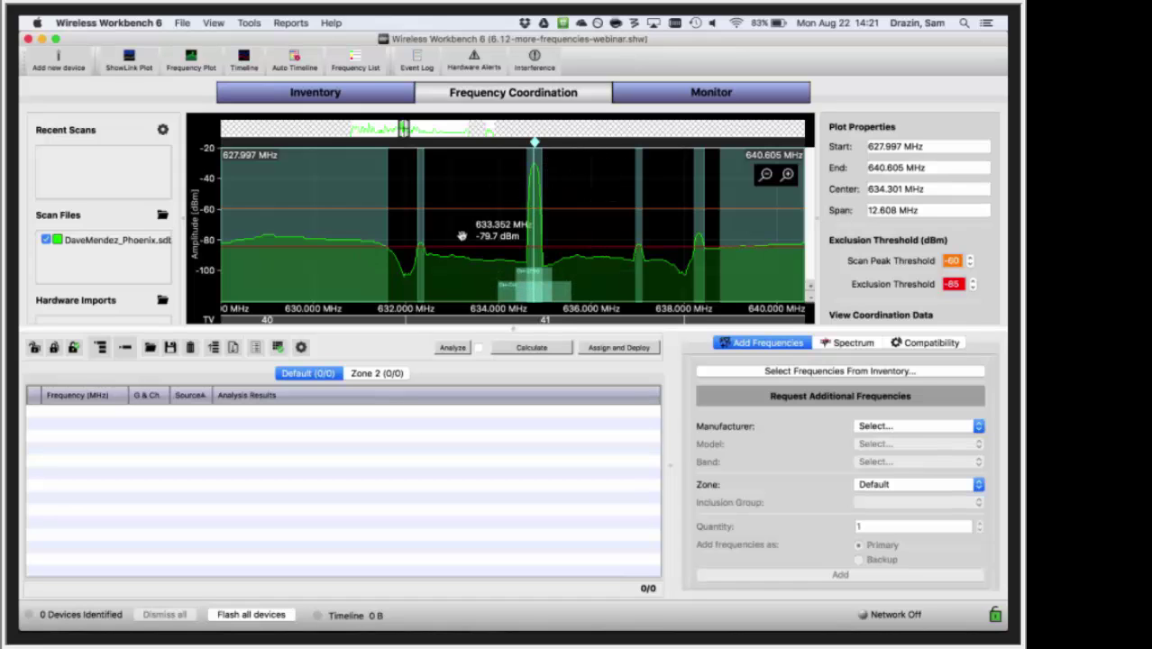
# - Pan and zoom the plot to the carrier near 584 MHz in channel 33
pyautogui.moveTo(464, 236); pyautogui.dragTo(583, 240)
pyautogui.scroll(2, 583, 240)
pyautogui.scroll(-5, 586, 243)
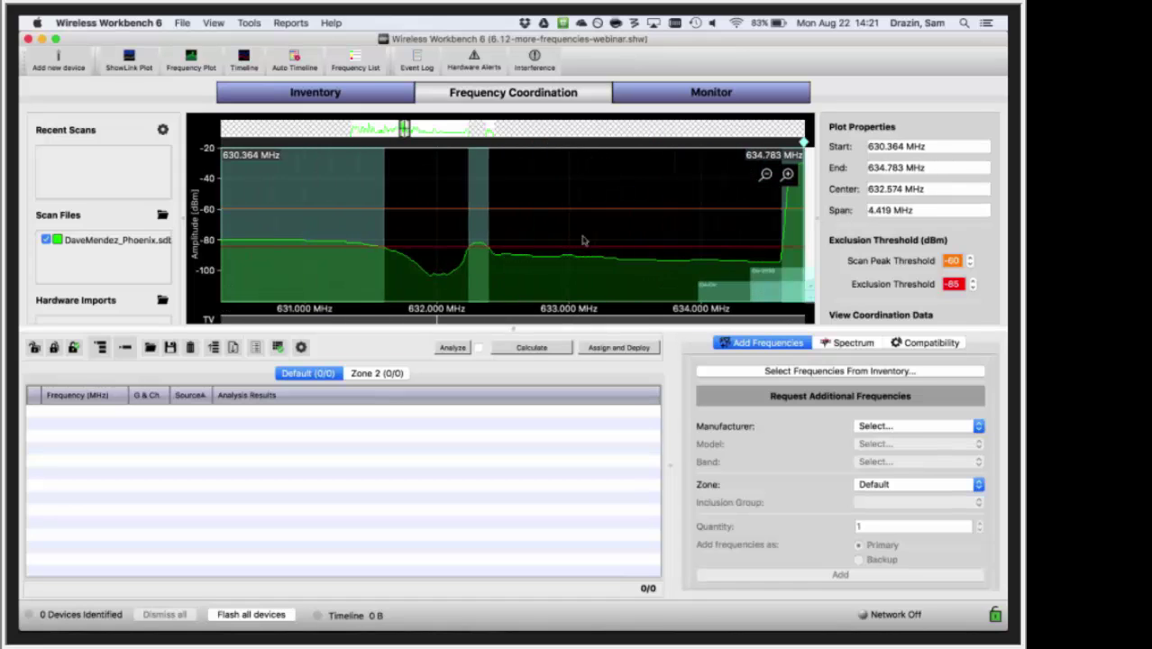
pyautogui.hscroll(-5, 730, 286)
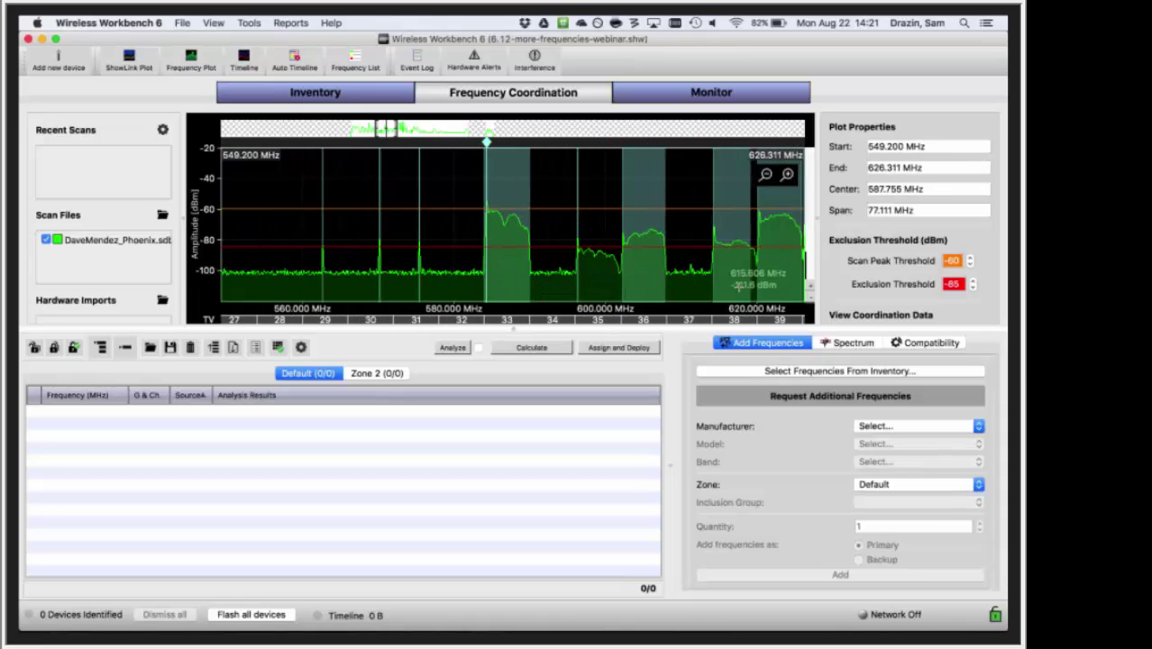
pyautogui.scroll(5, 504, 224)
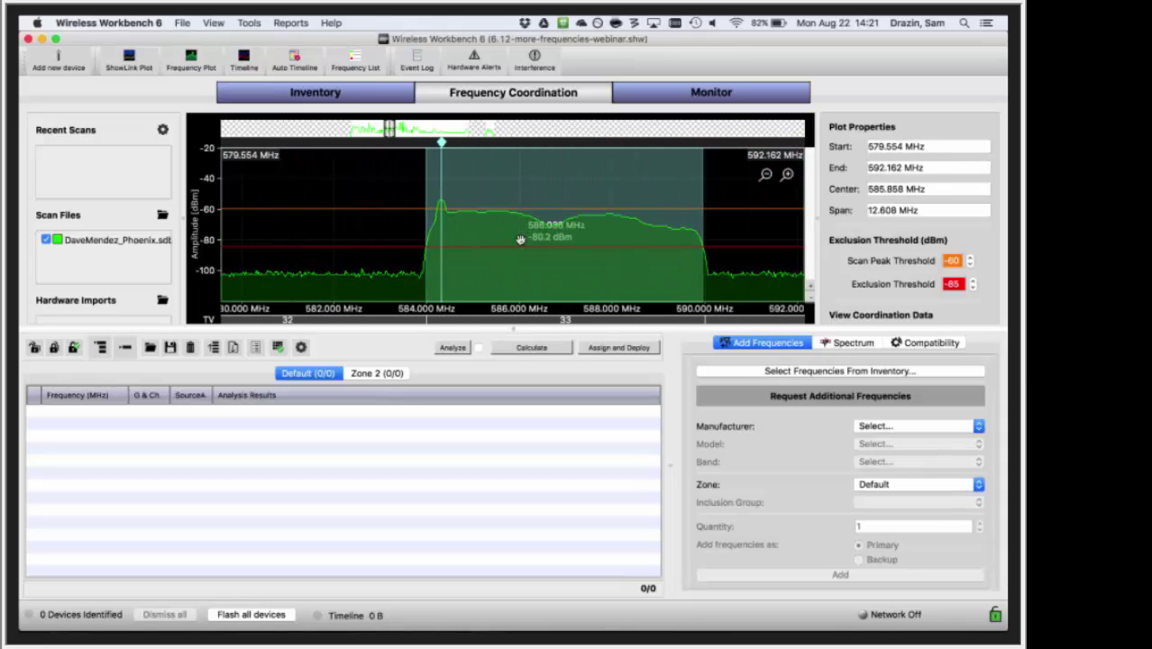
pyautogui.scroll(-2, 501, 230)
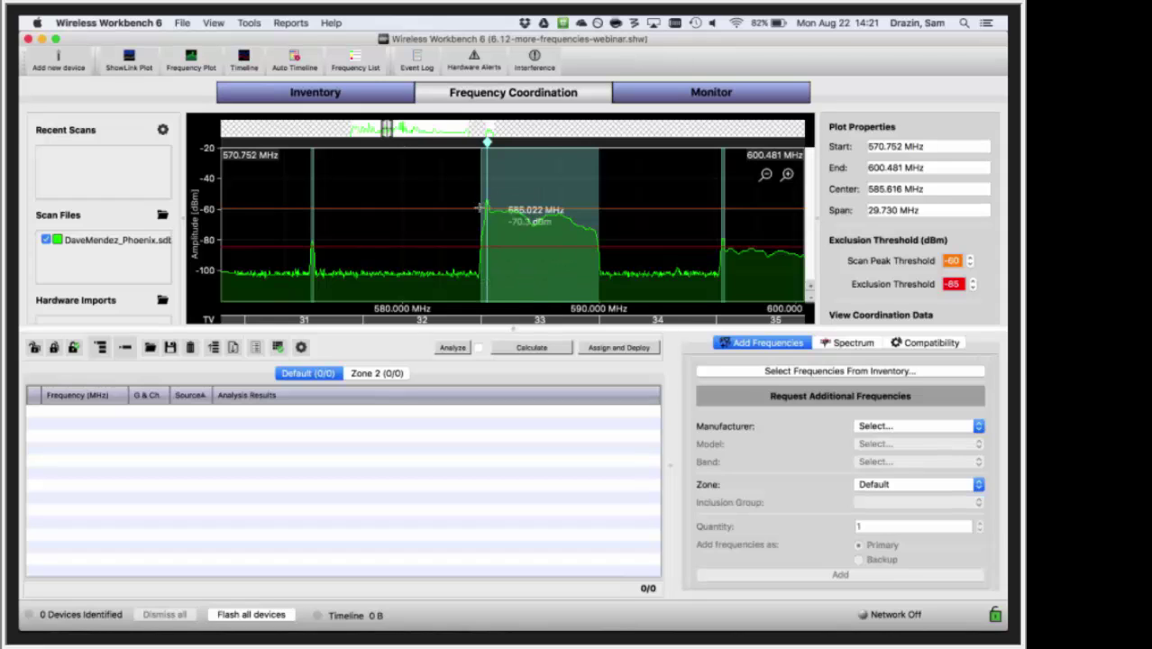
# - Show all spacing details for the 584 MHz carrier
pyautogui.rightClick(487, 145)
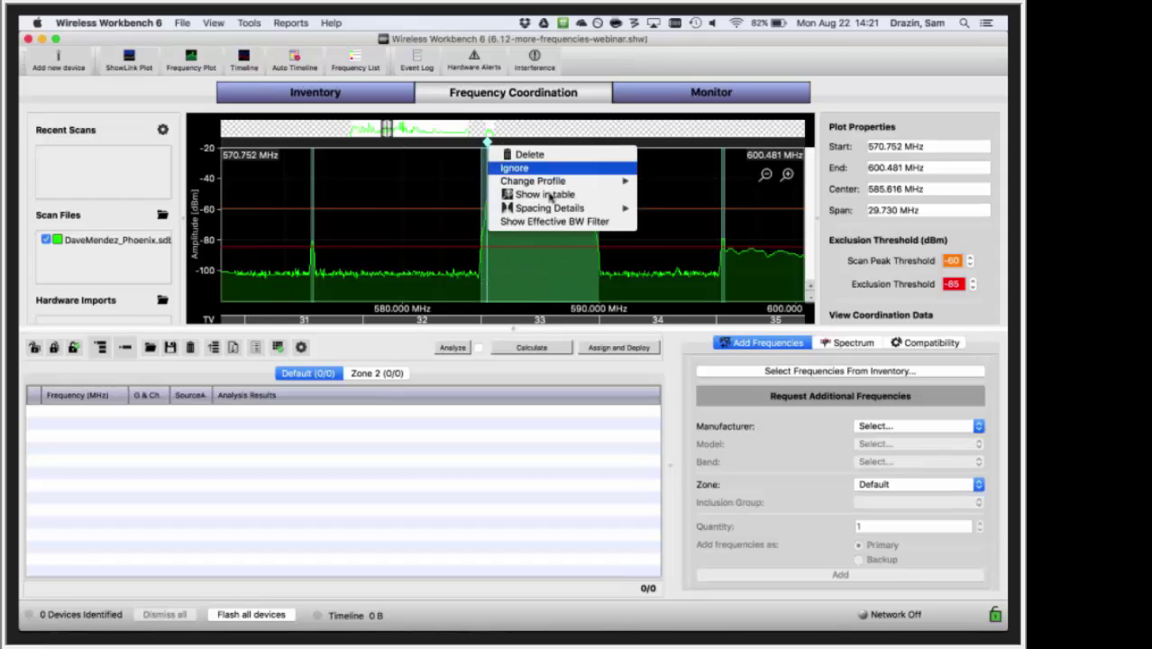
pyautogui.moveTo(567, 209)
pyautogui.click(646, 211)
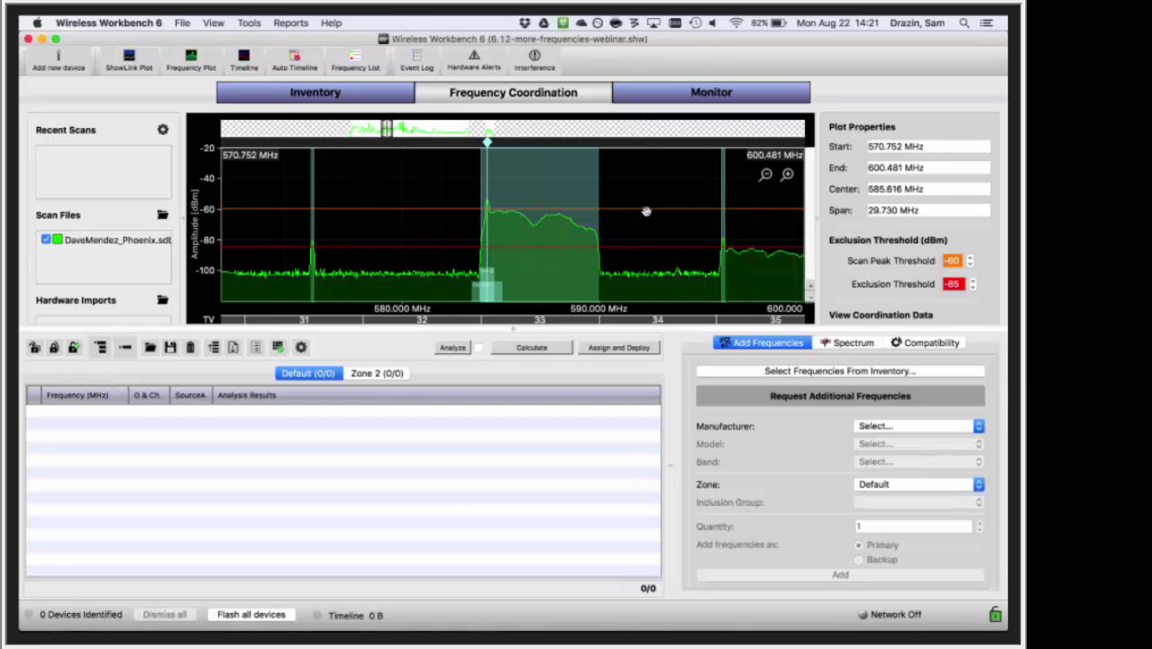
pyautogui.scroll(4, 497, 259)
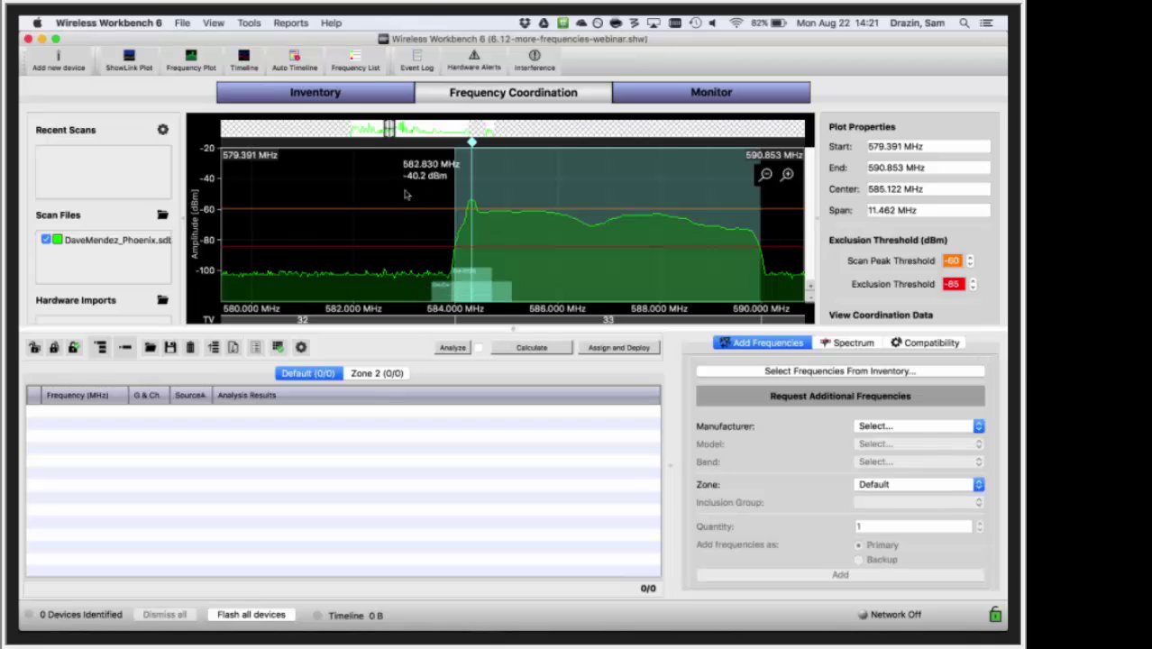
pyautogui.click(249, 23)
pyautogui.click(267, 40)
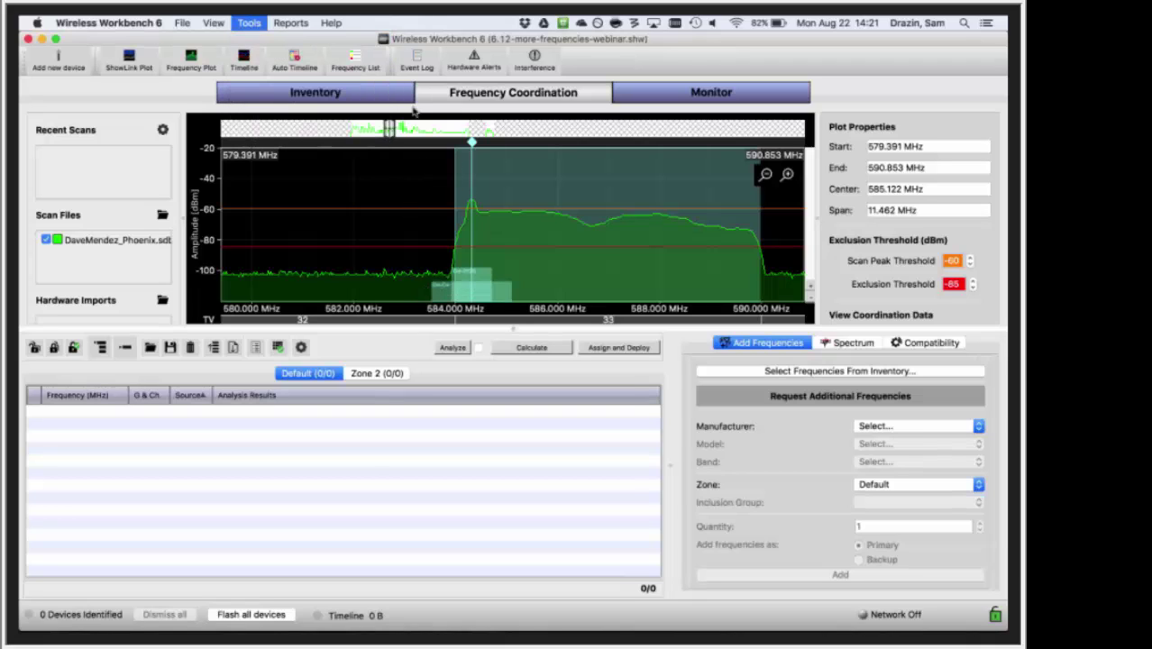
pyautogui.scroll(-2, 408, 162)
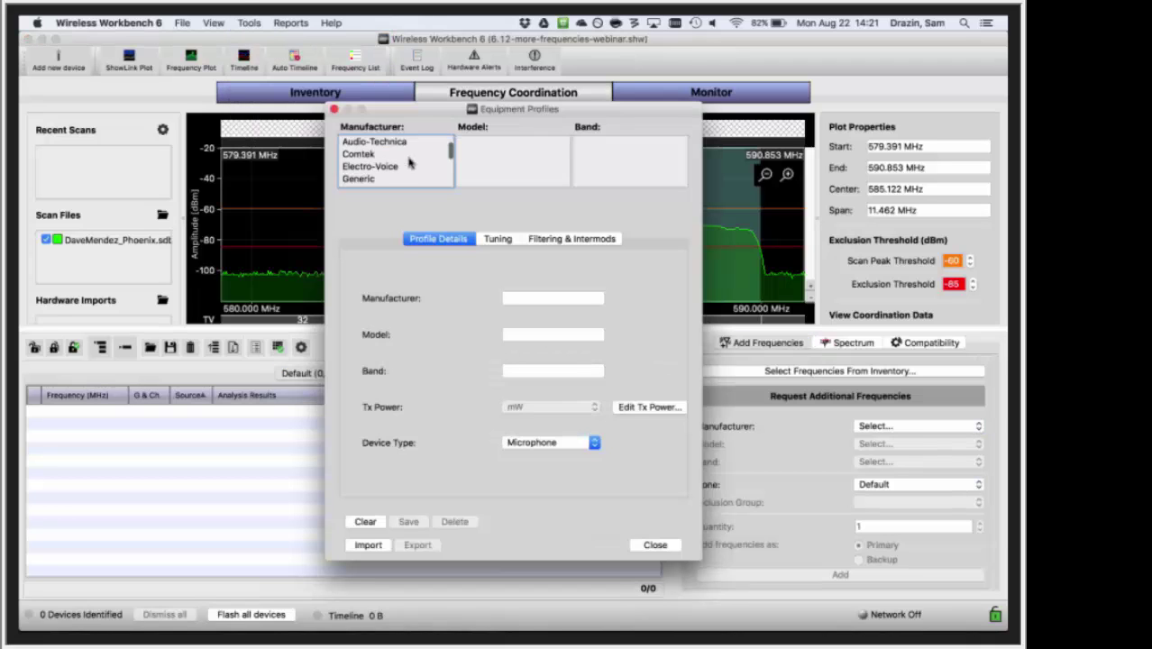
pyautogui.scroll(-2, 408, 162)
pyautogui.click(387, 155)
pyautogui.click(505, 142)
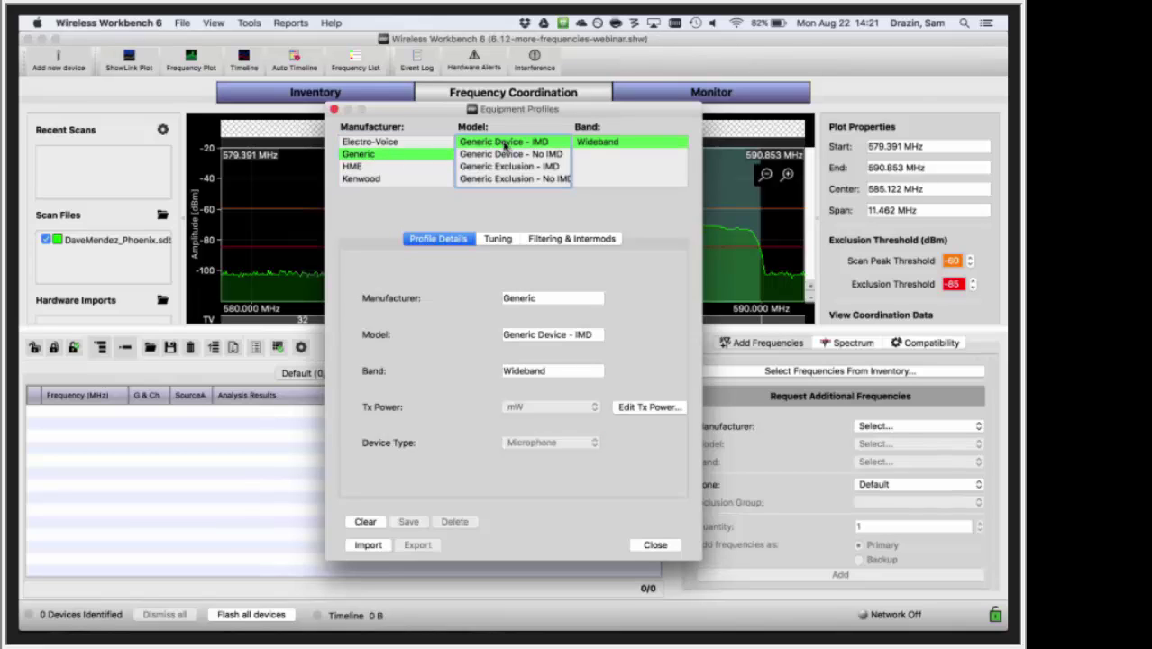
pyautogui.click(573, 238)
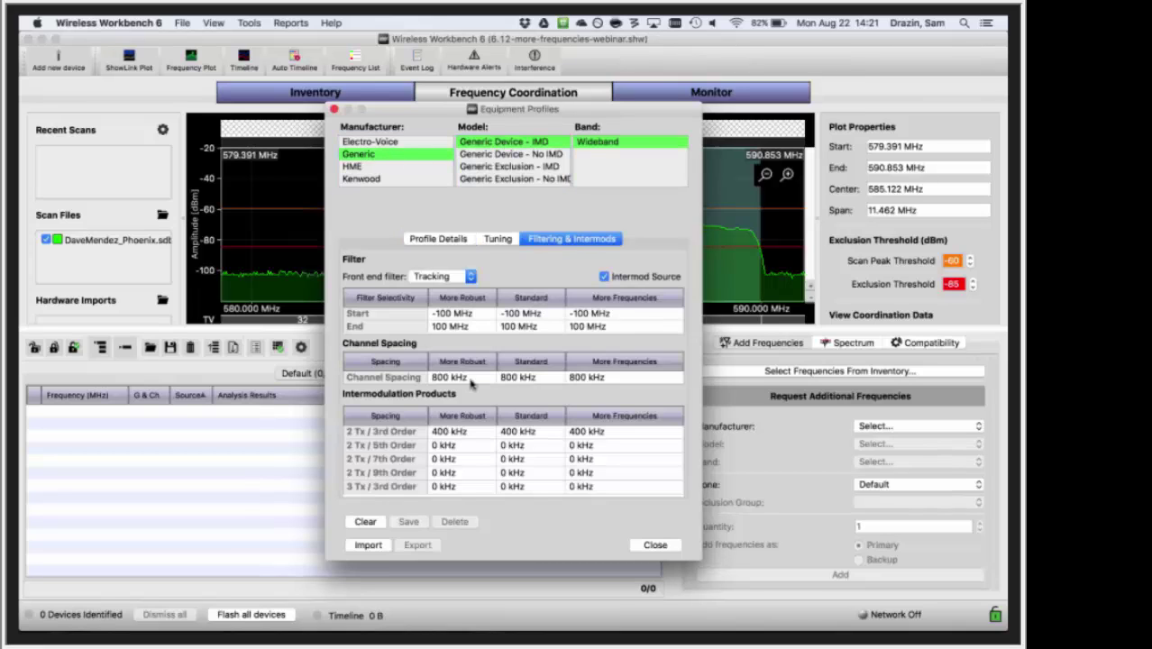
pyautogui.moveTo(506, 109); pyautogui.dragTo(733, 133)
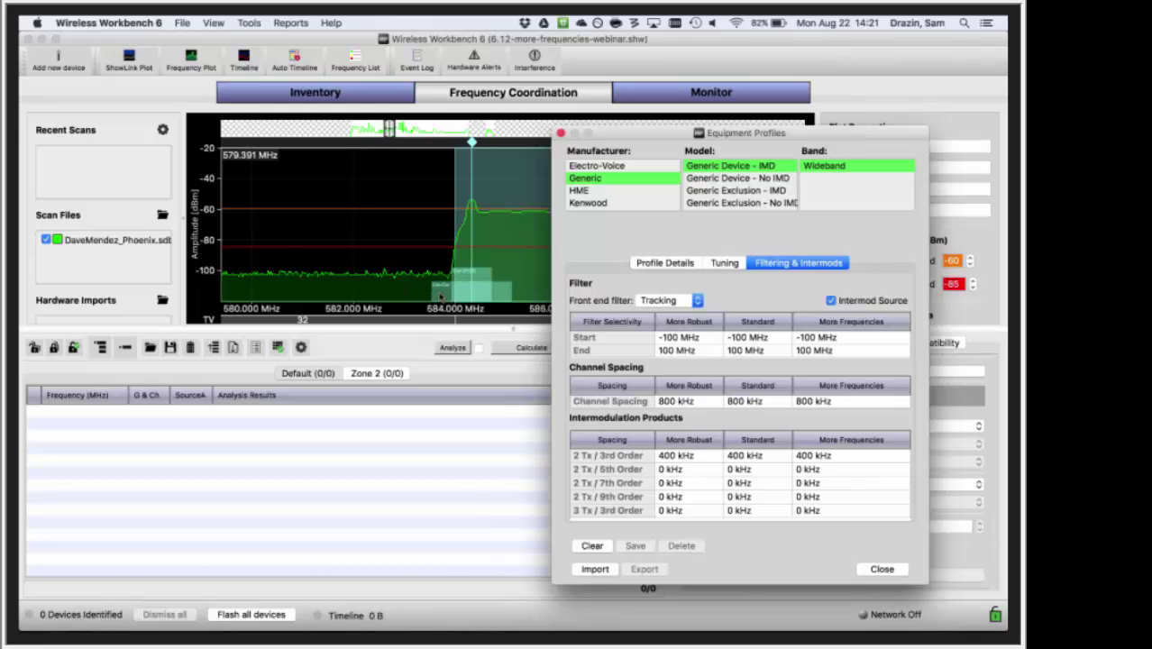
pyautogui.click(560, 134)
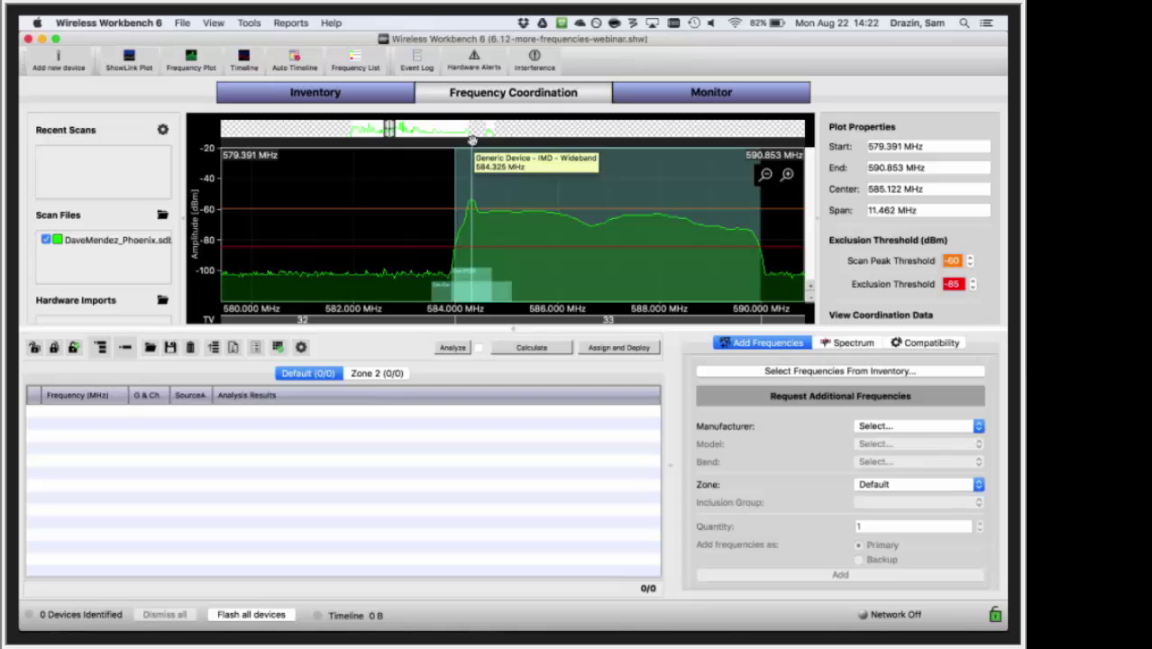
# - Change the 584–590 MHz band's profile to Generic Device - No IMD - Wideband
pyautogui.rightClick(471, 140)
pyautogui.moveTo(510, 184)
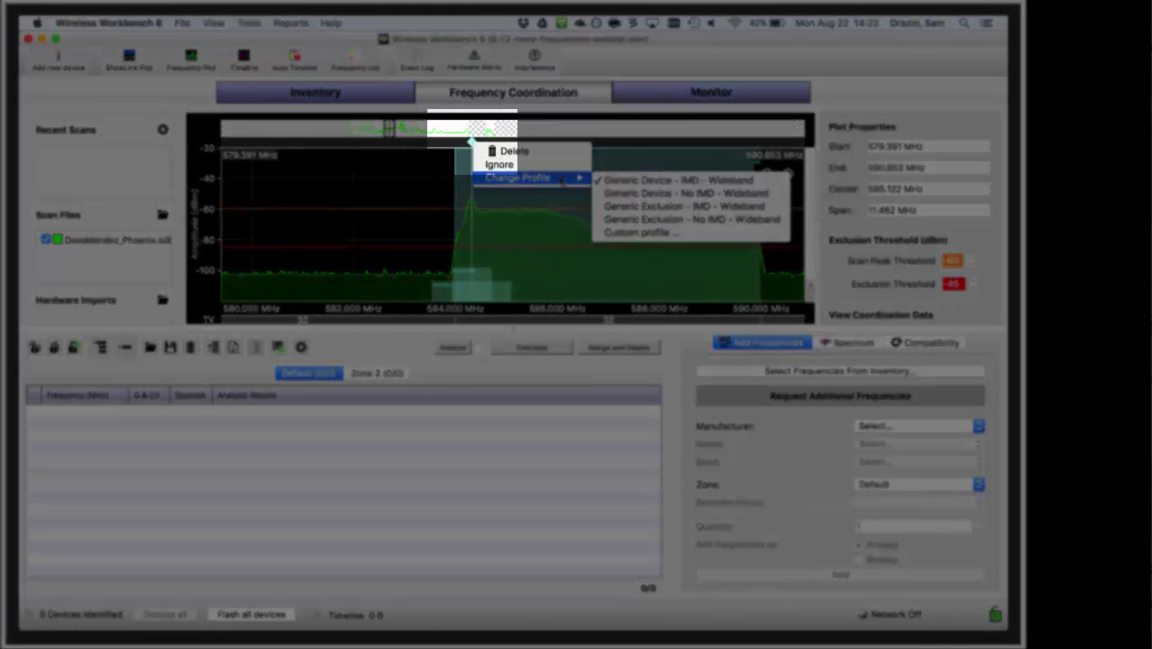
pyautogui.click(499, 164)
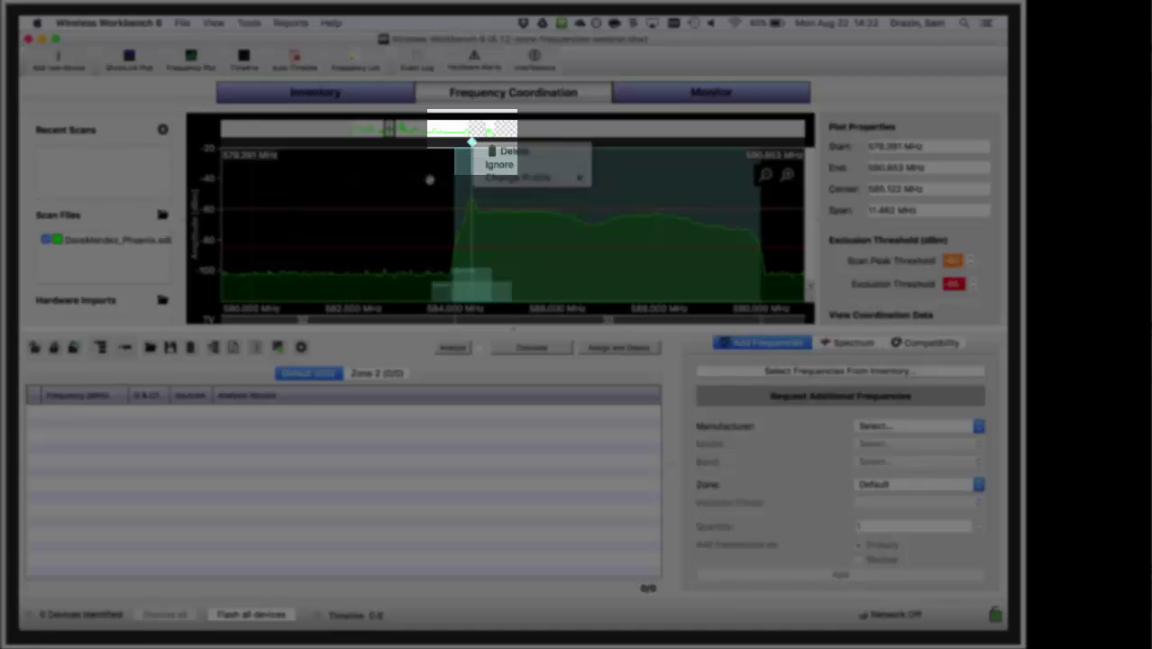
pyautogui.rightClick(471, 141)
pyautogui.click(498, 162)
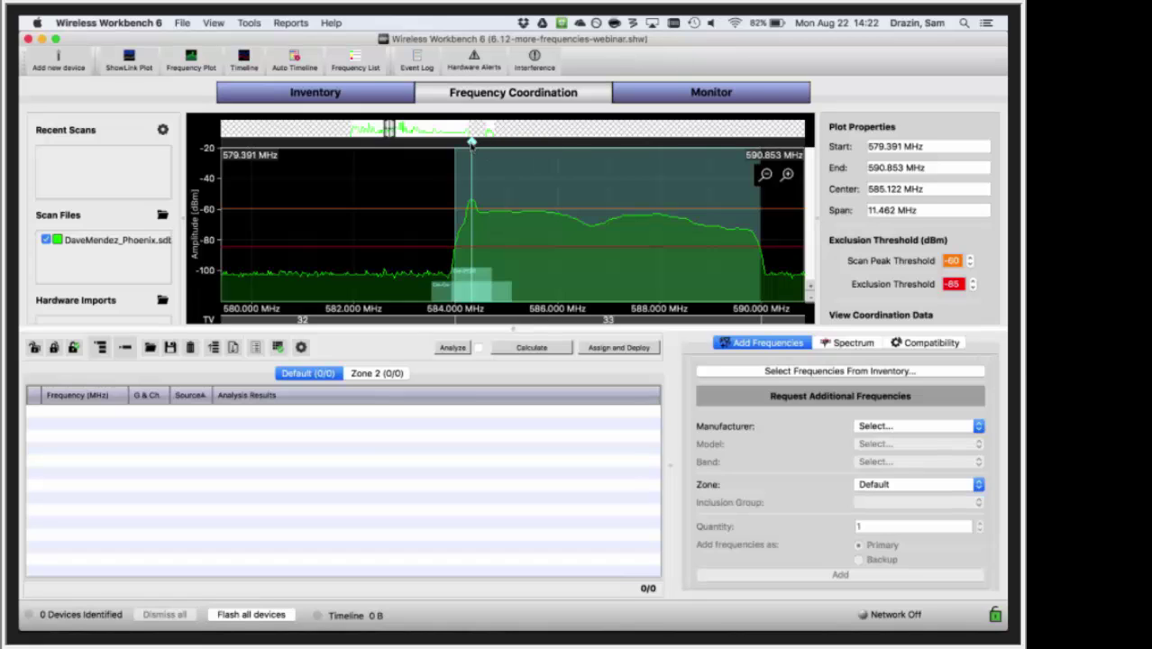
pyautogui.rightClick(472, 142)
pyautogui.moveTo(505, 181)
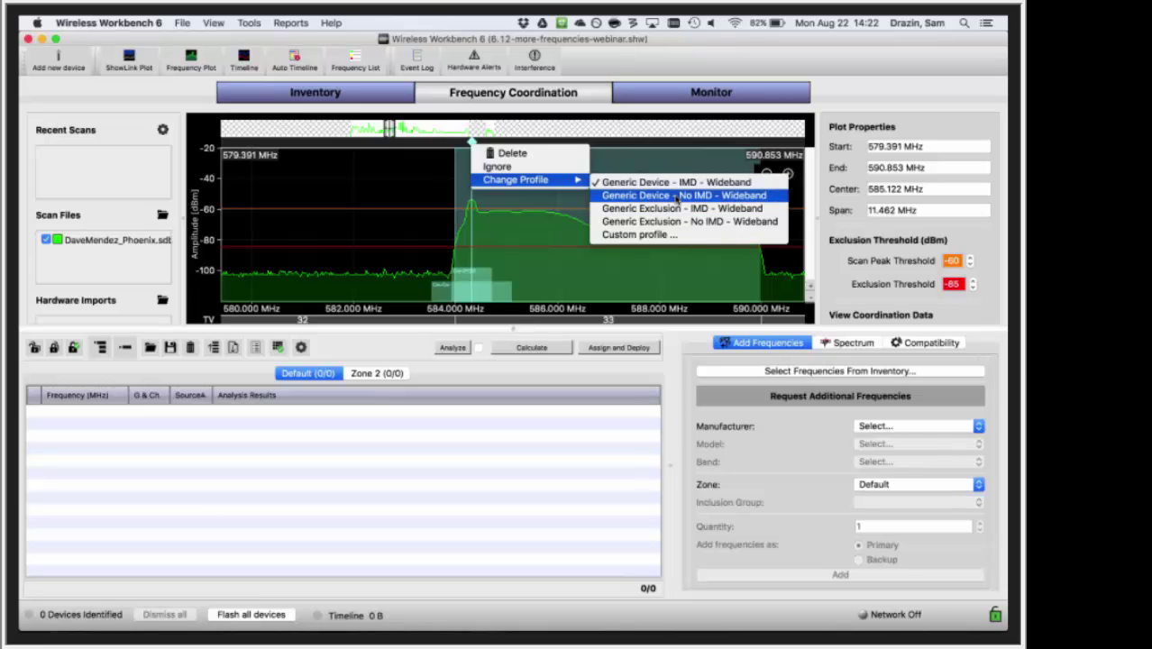
pyautogui.click(677, 197)
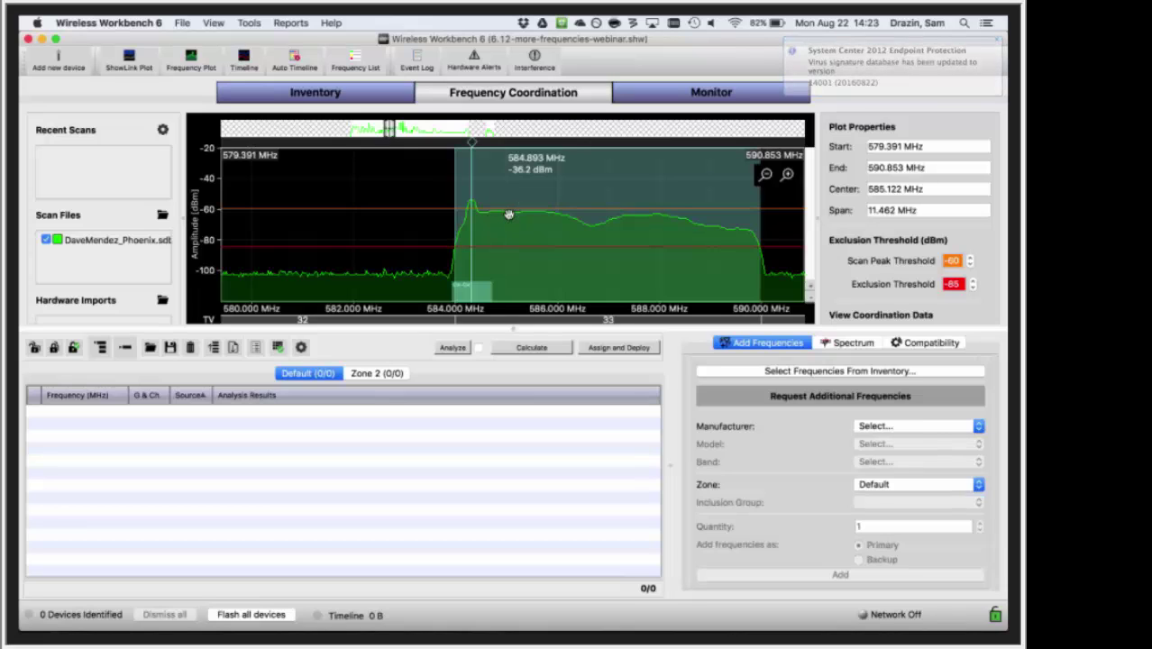
# - Reassign the band to the Generic Exclusion - No IMD - Wideband profile
pyautogui.rightClick(469, 142)
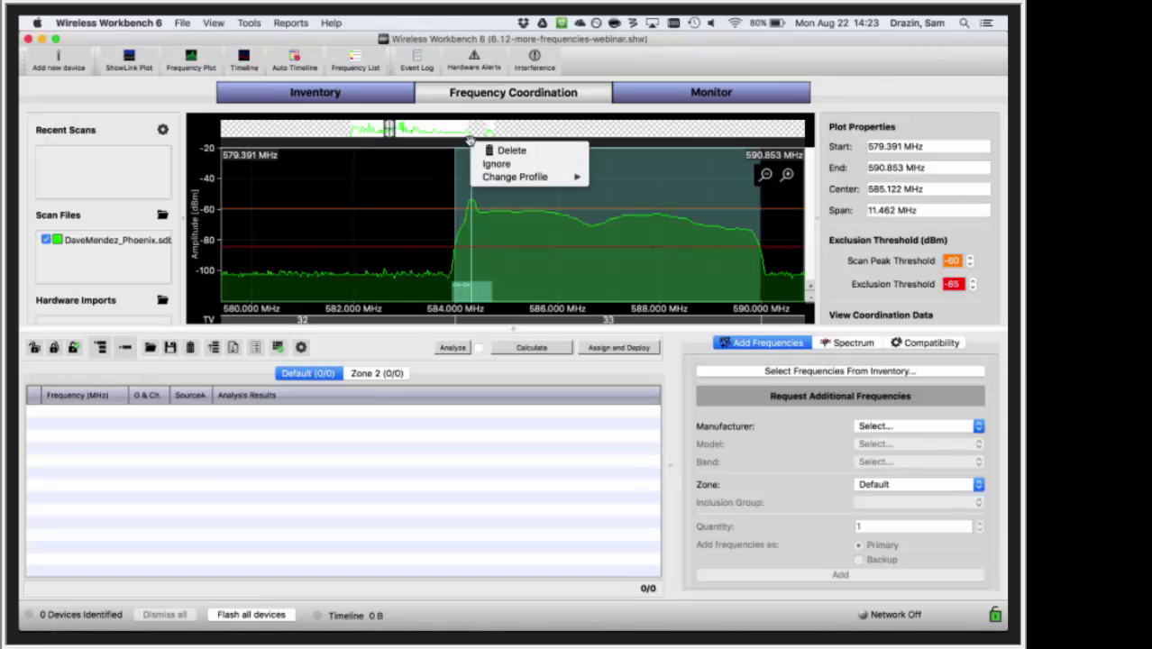
pyautogui.moveTo(578, 178)
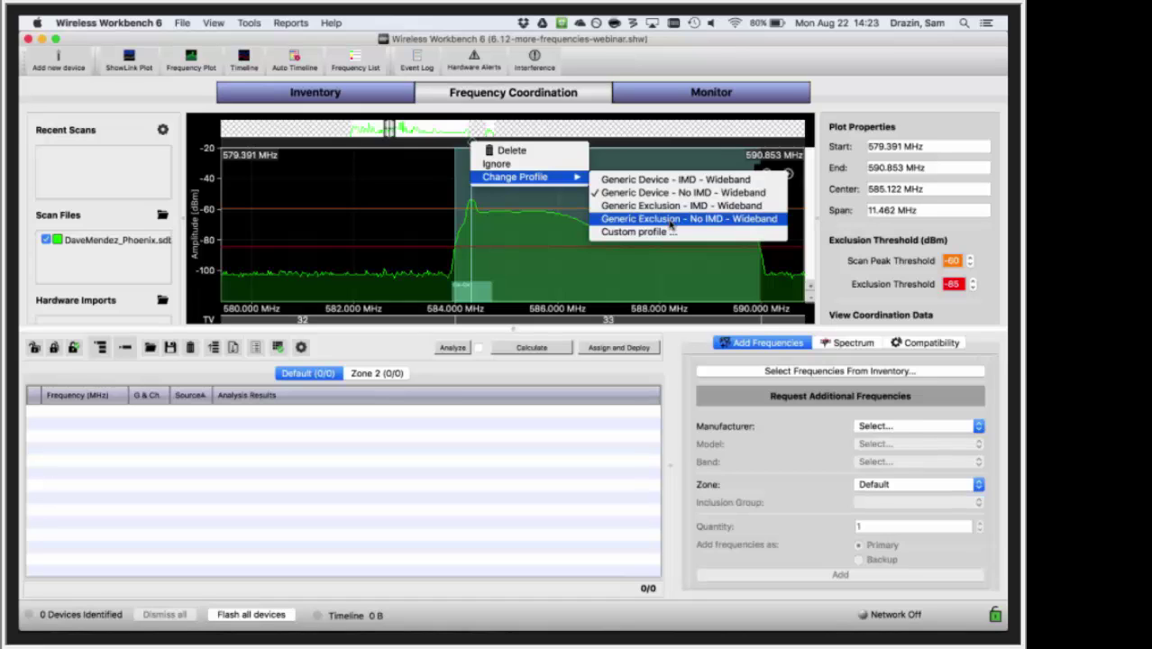
pyautogui.click(671, 222)
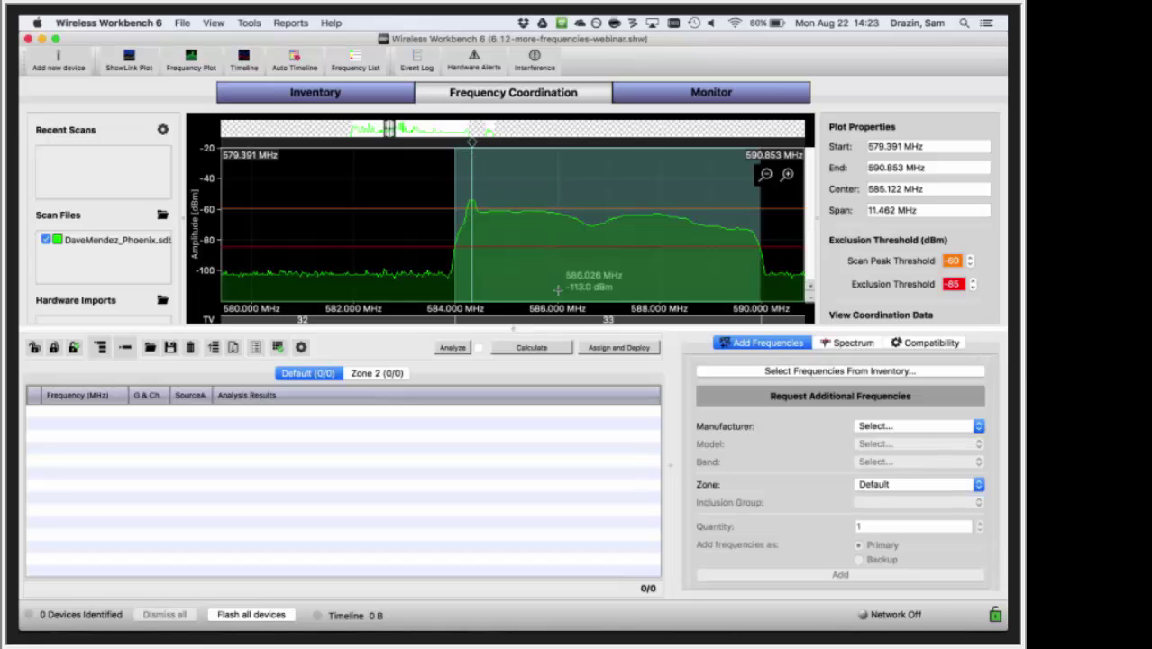
# - Check the band marker's options without changing anything, then zoom the spectrum plot out
pyautogui.rightClick(471, 143)
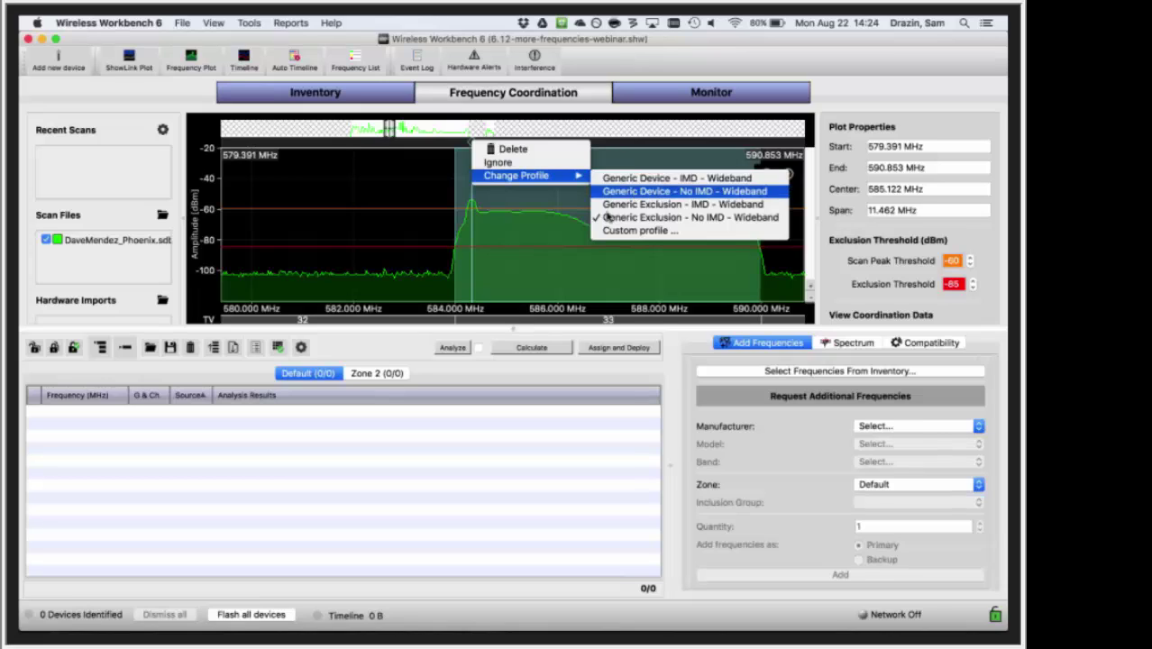
pyautogui.click(568, 267)
pyautogui.scroll(-5, 569, 267)
pyautogui.scroll(-2, 568, 267)
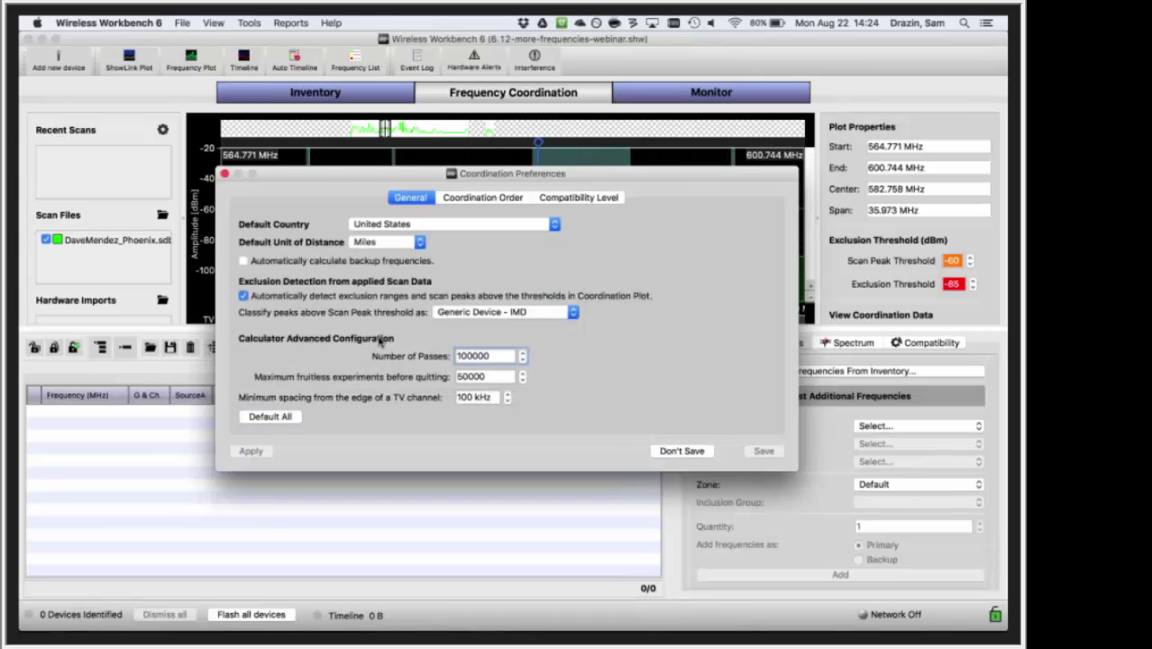
# - Open the 'Classify peaks above Scan Peak threshold as' choices
pyautogui.click(530, 312)
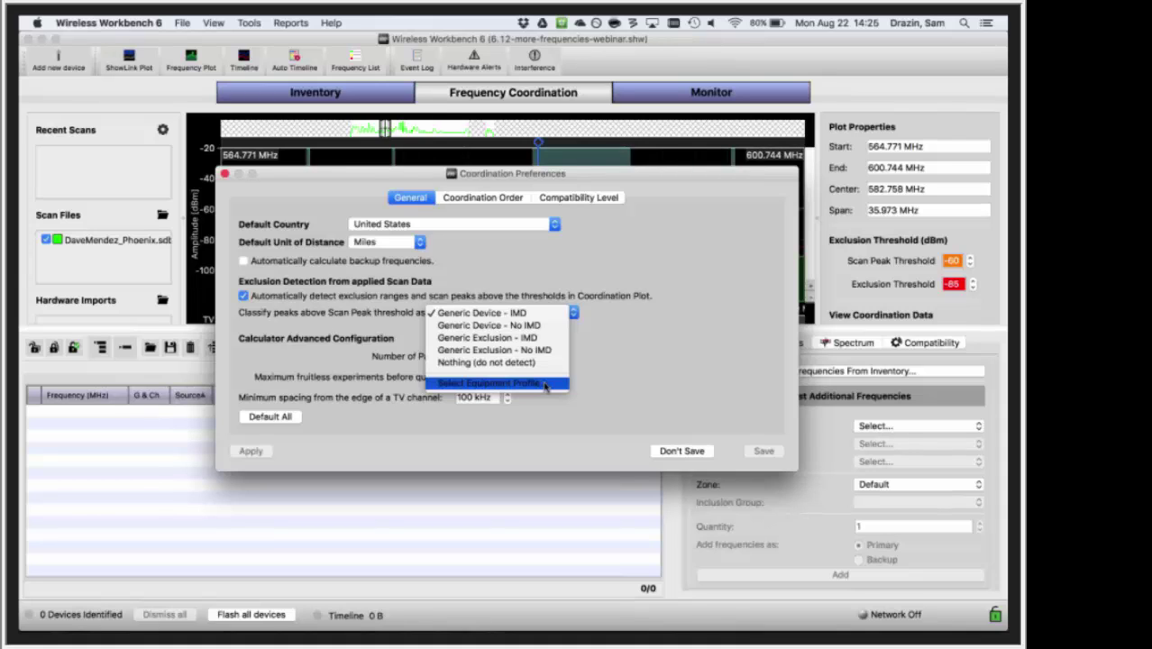
# - Browse the Shure UR4D G1 and Generic Device - IMD equipment profiles, then cancel
pyautogui.click(544, 386)
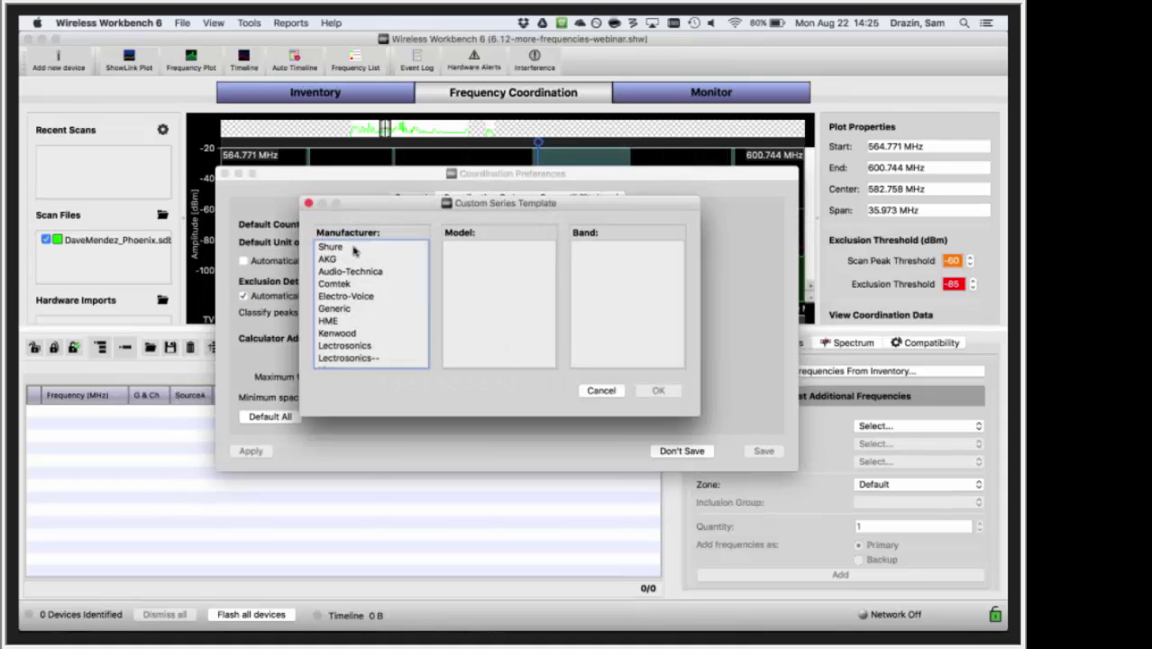
pyautogui.click(353, 249)
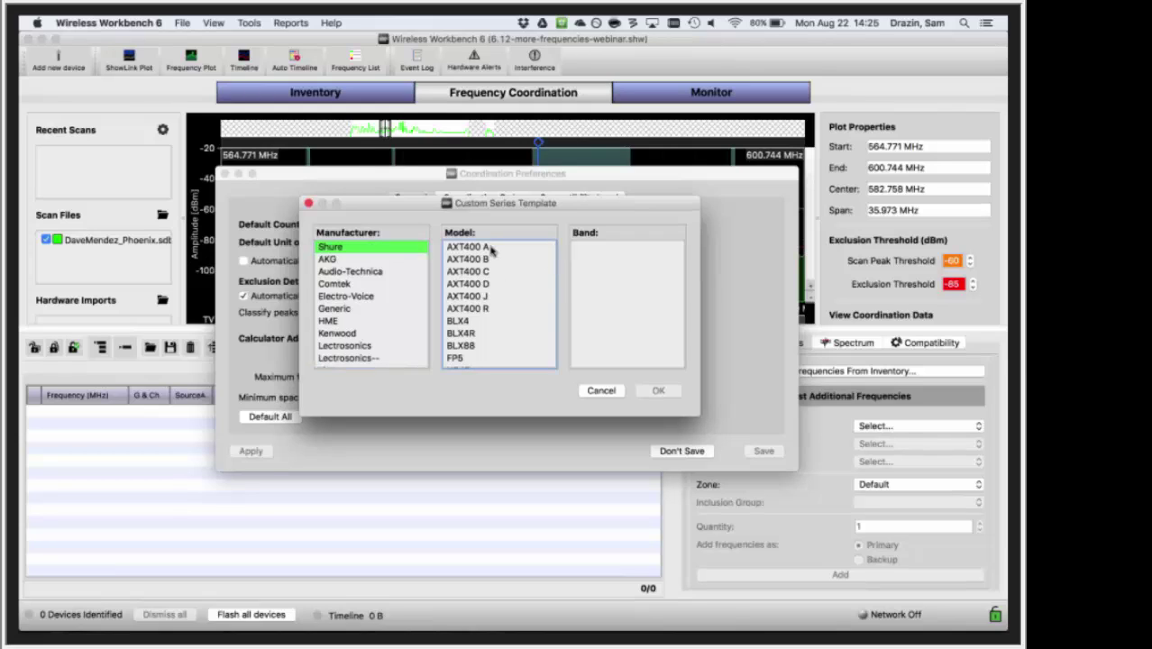
pyautogui.click(491, 248)
pyautogui.scroll(-1, 492, 335)
pyautogui.scroll(-4, 492, 335)
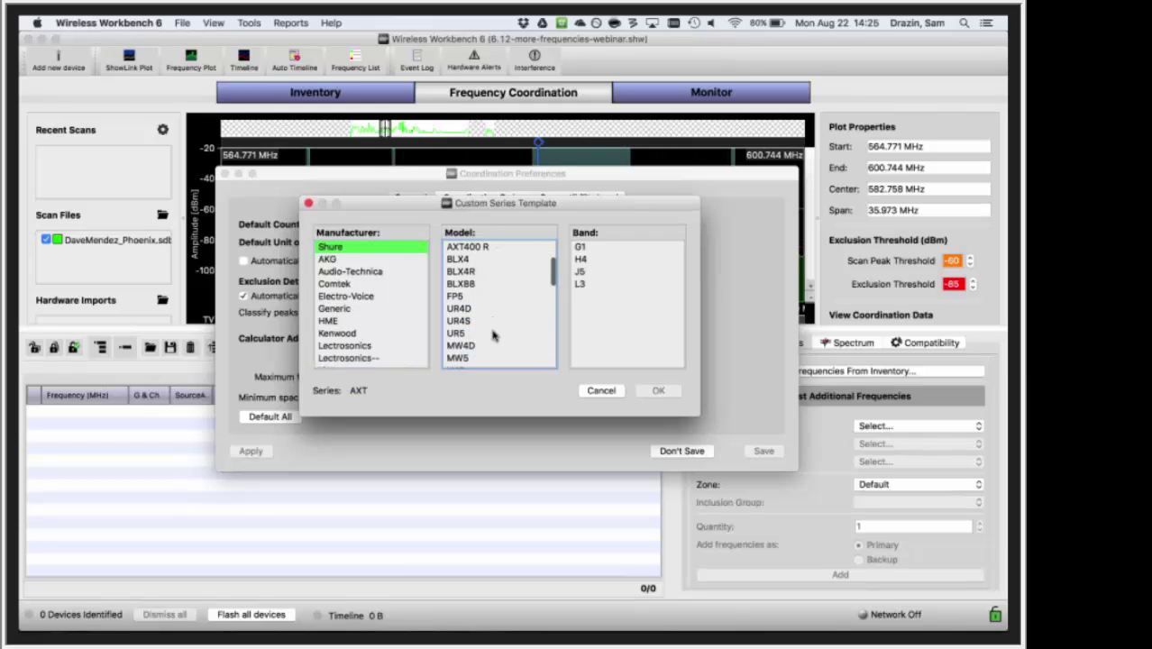
pyautogui.click(477, 298)
pyautogui.click(585, 261)
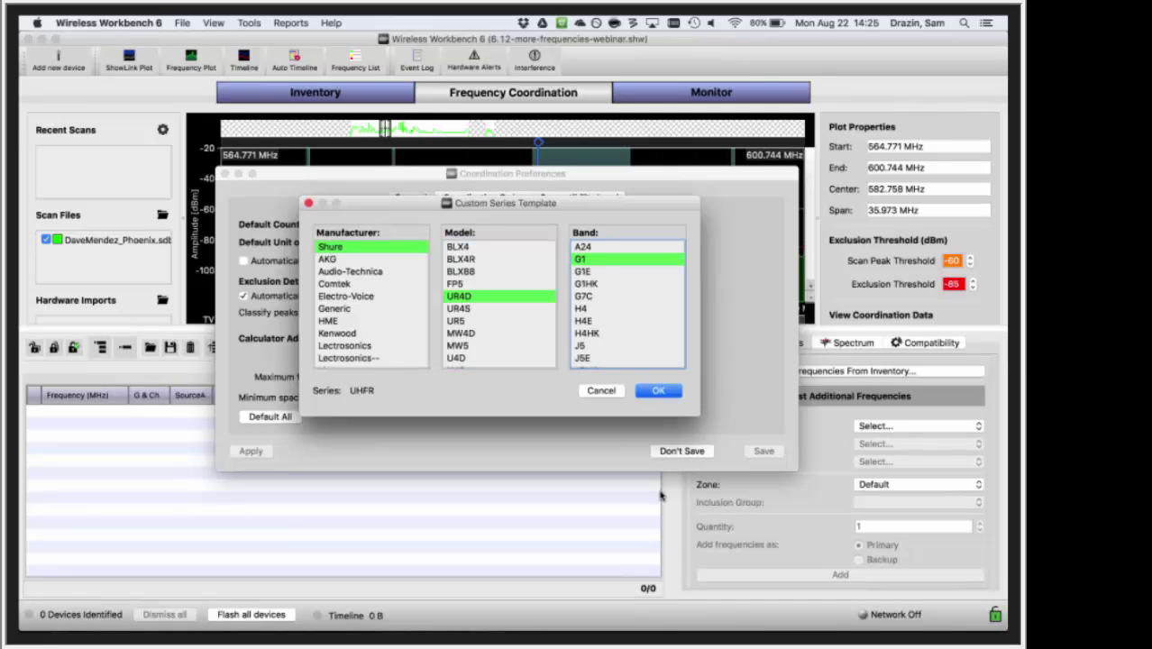
pyautogui.click(347, 308)
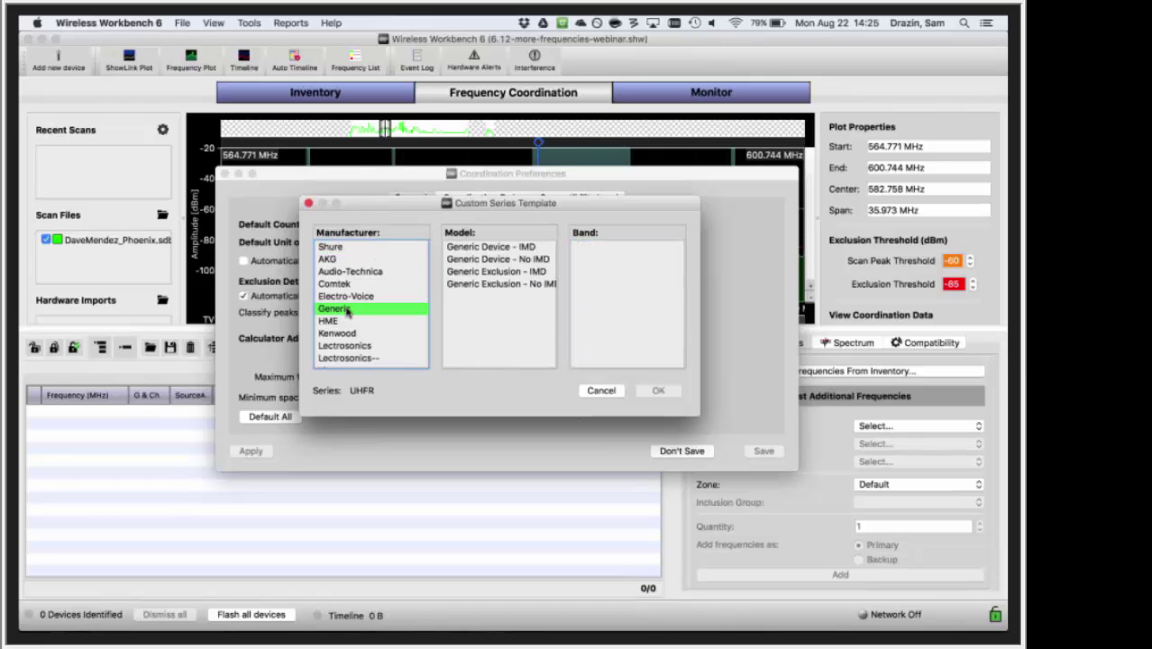
pyautogui.click(508, 247)
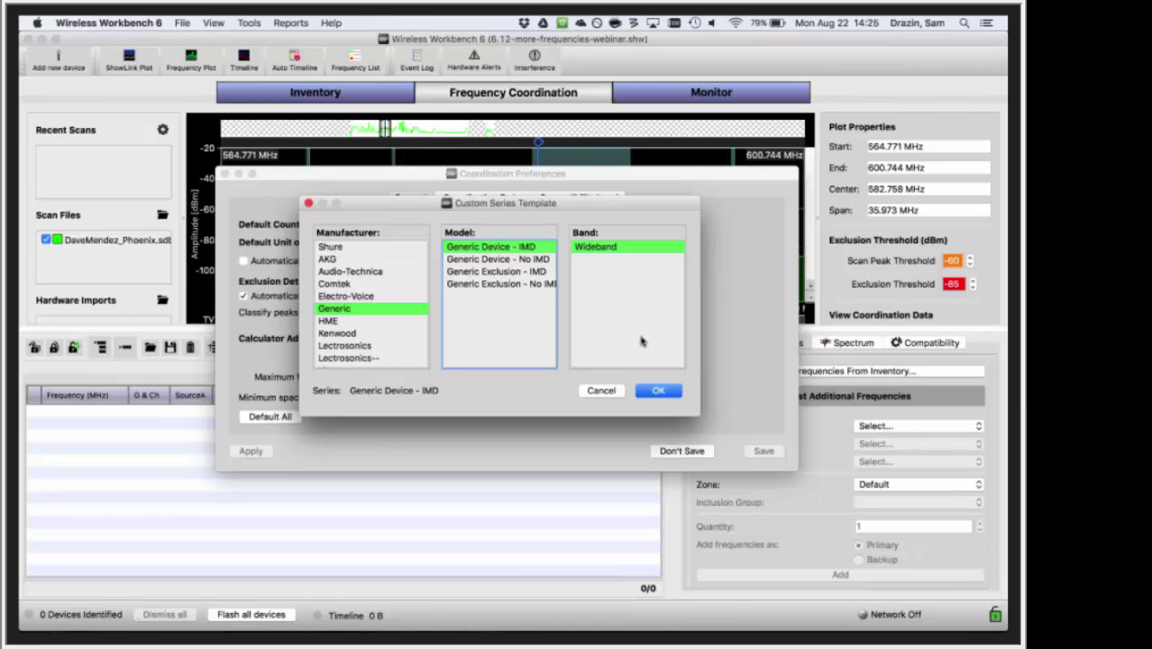
pyautogui.click(600, 390)
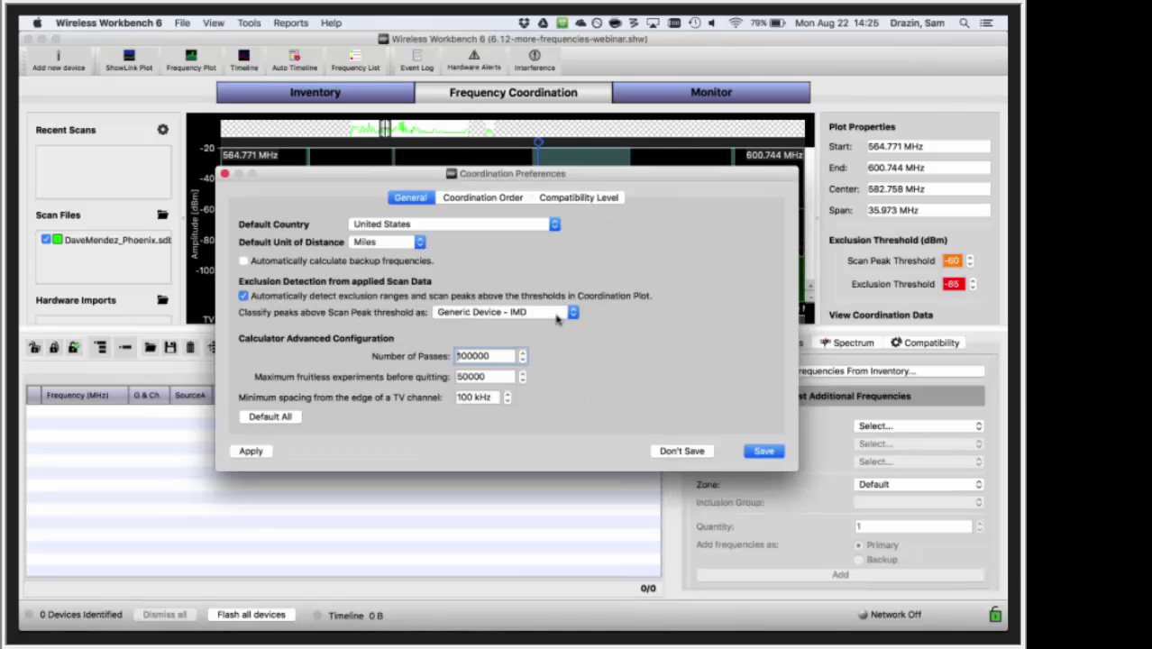
# - Switch peak classification to Generic Exclusion - IMD, after briefly trying Generic Device - No IMD
pyautogui.click(556, 315)
pyautogui.click(545, 325)
pyautogui.click(546, 313)
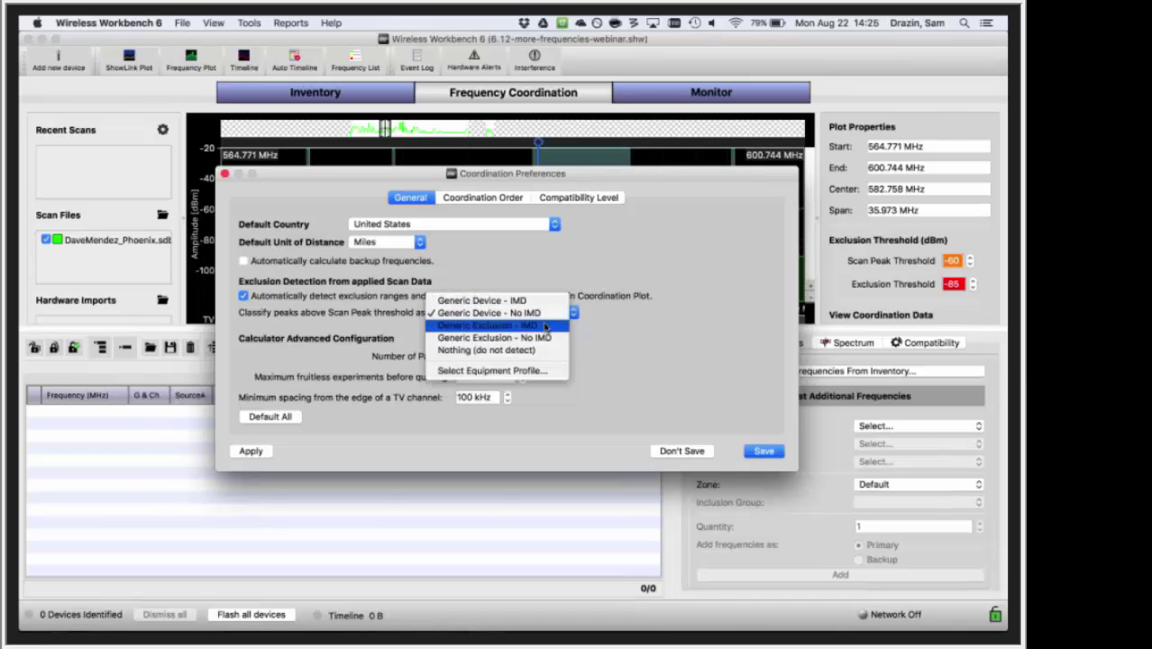
pyautogui.click(546, 326)
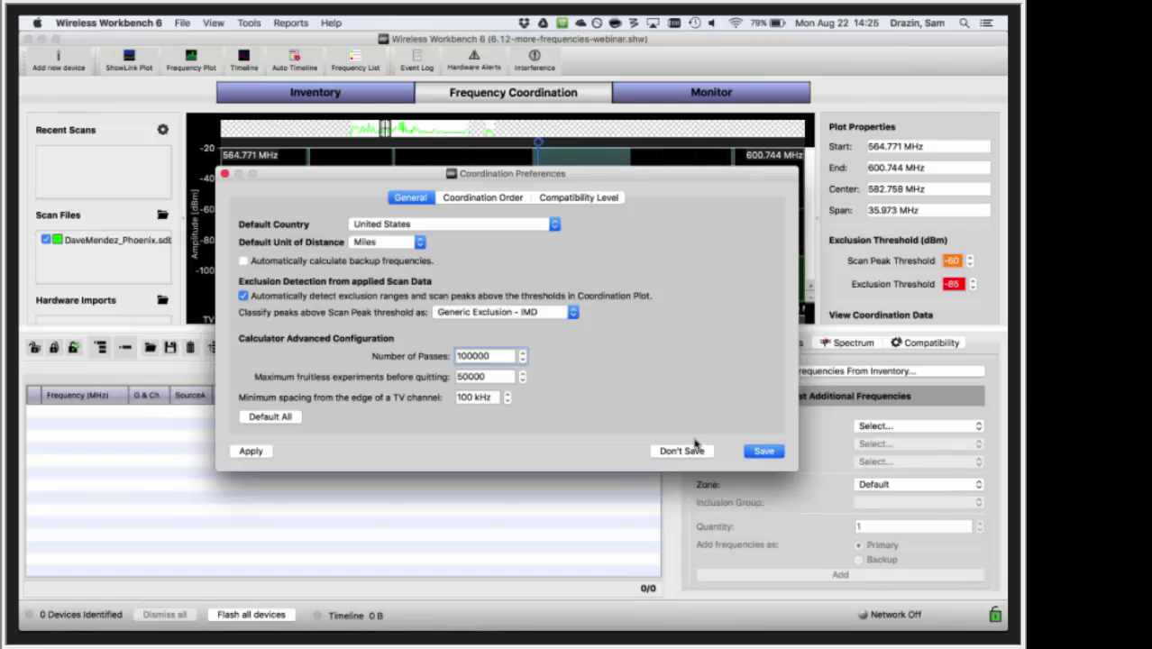
# - Close Coordination Preferences, discarding the classification change
pyautogui.click(695, 443)
pyautogui.click(521, 325)
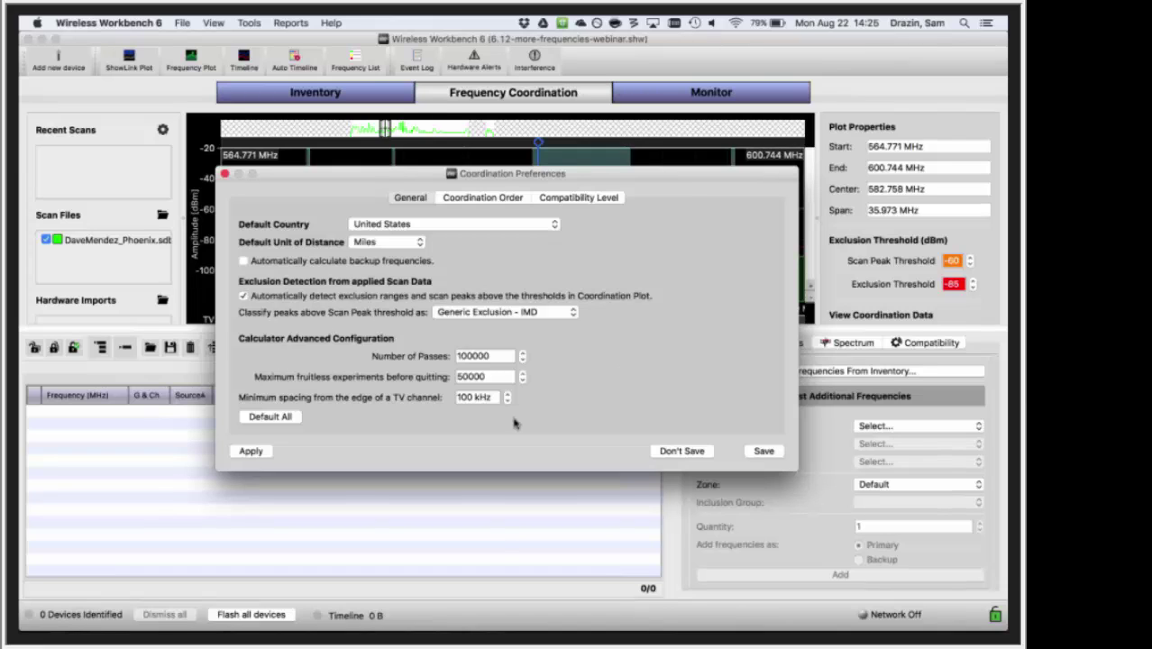
pyautogui.press('Escape')
# - Bring all frequencies from inventory into the coordination list
pyautogui.click(831, 371)
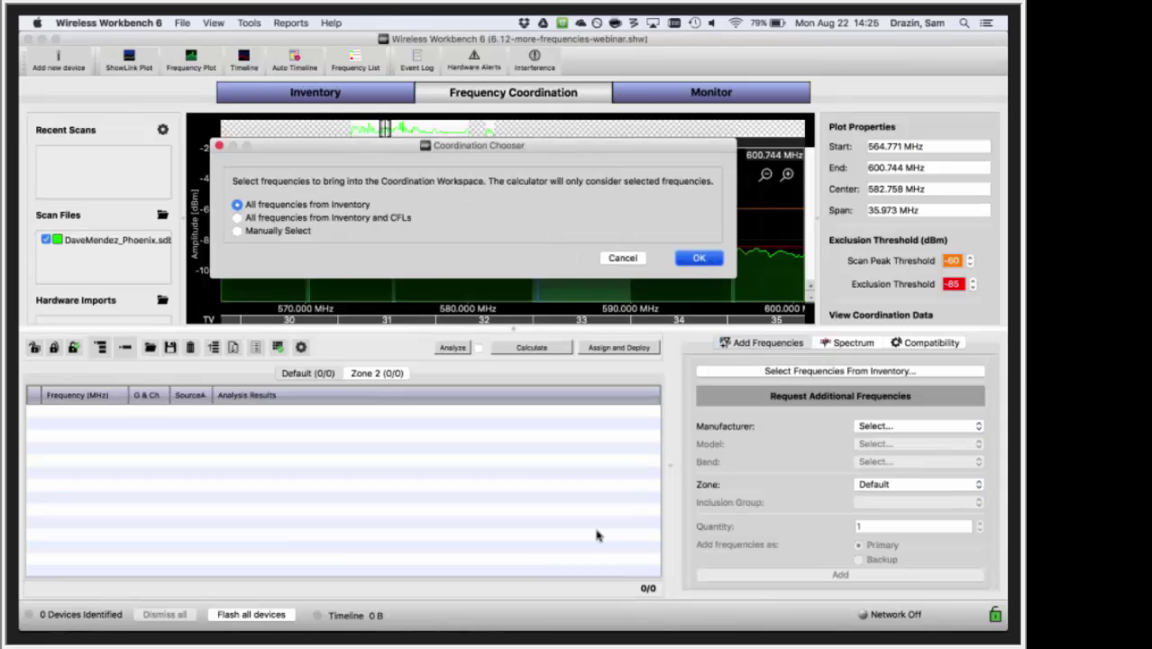
pyautogui.press('Return')
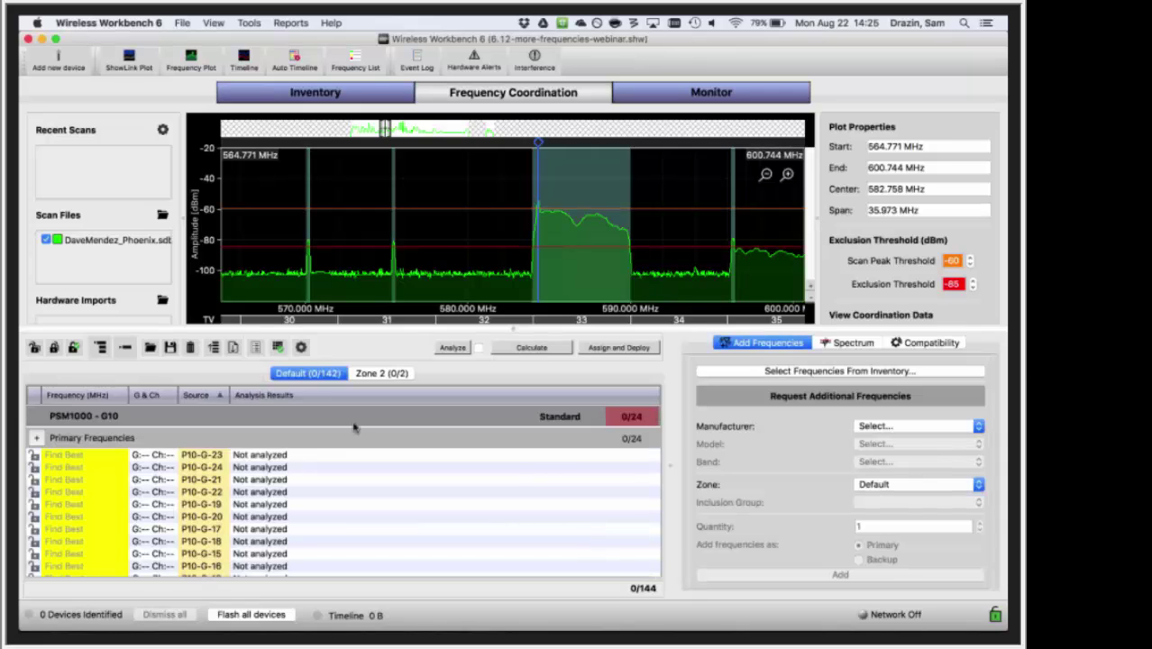
# - Collapse the frequency list to its groups, start the calculation, and zoom the plot out
pyautogui.click(125, 350)
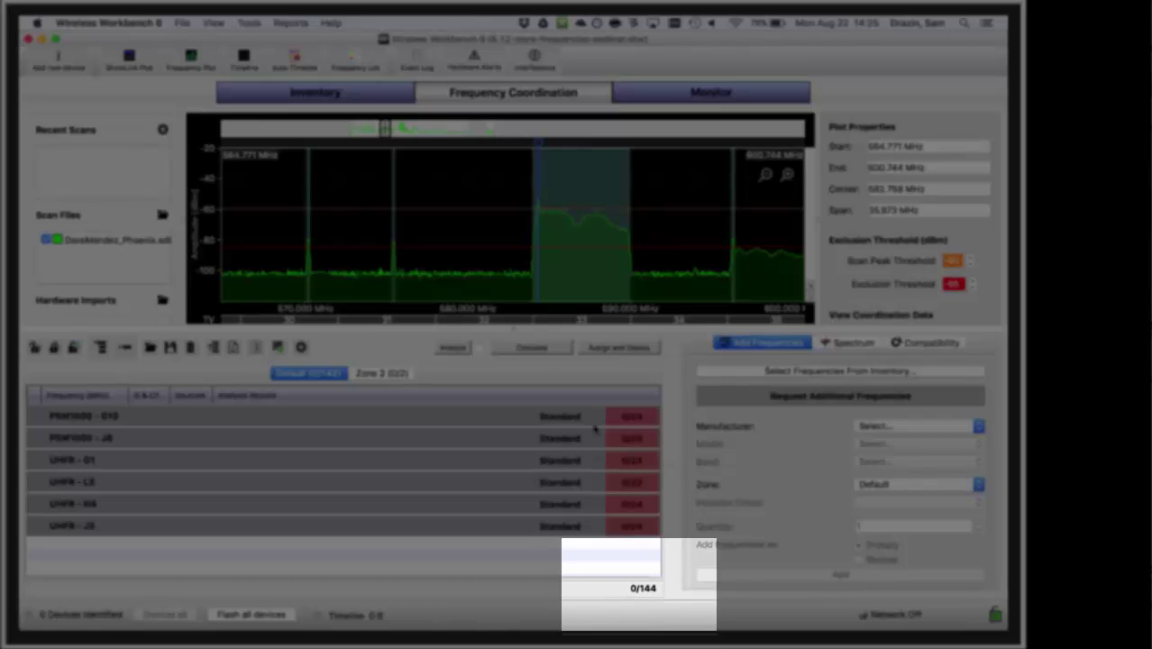
pyautogui.click(539, 352)
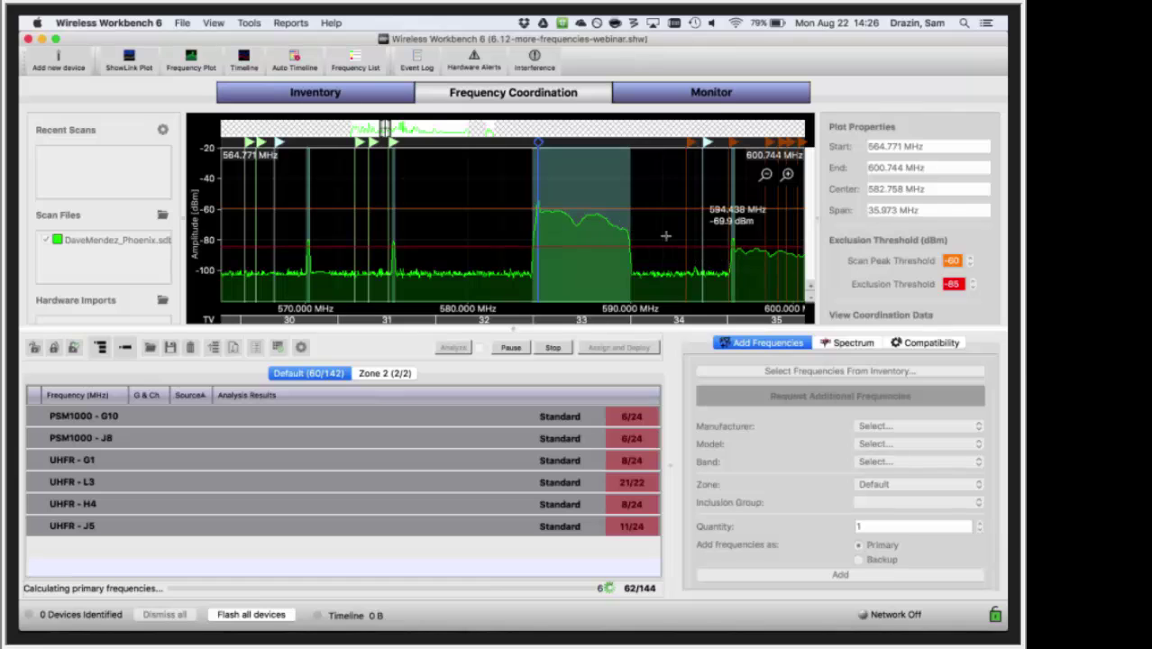
pyautogui.scroll(-2, 665, 236)
pyautogui.scroll(-5, 665, 236)
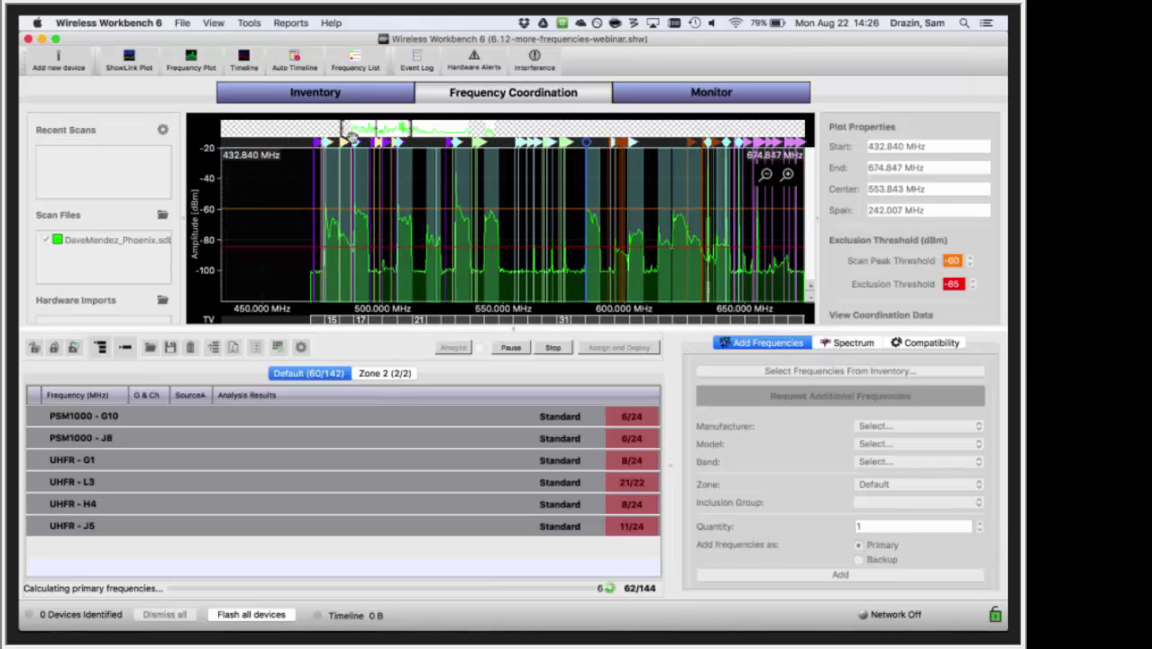
# - Look over the Inventory tab, then return and stop the calculation at 62 of 144
pyautogui.click(342, 93)
pyautogui.scroll(-15, 423, 365)
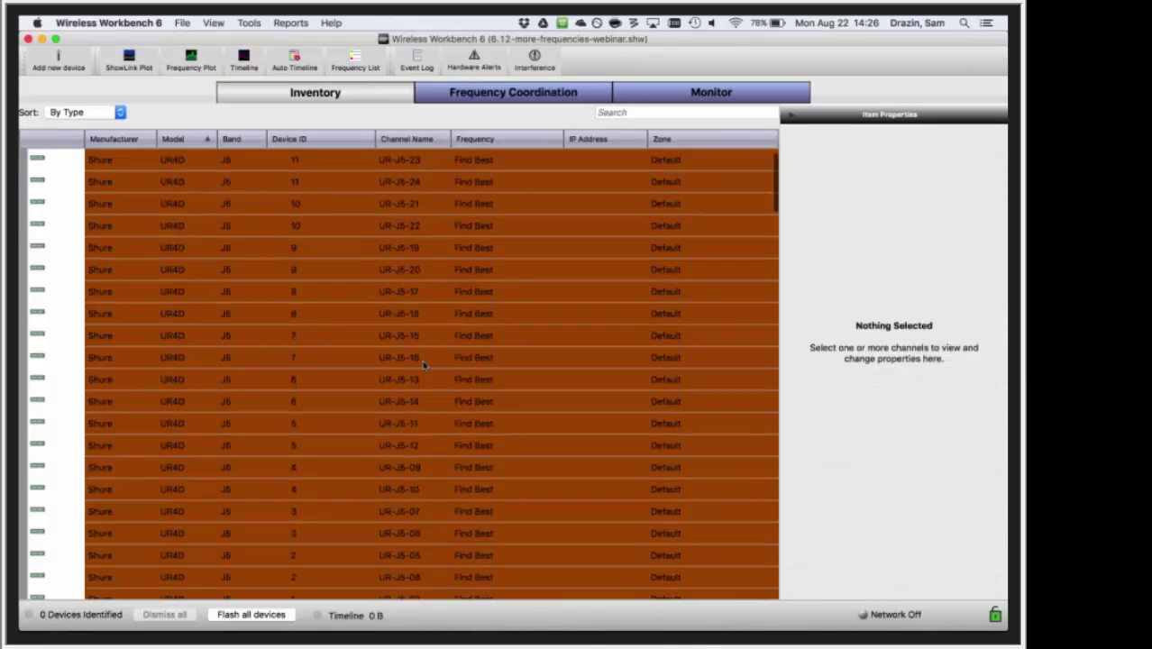
pyautogui.scroll(-10, 423, 364)
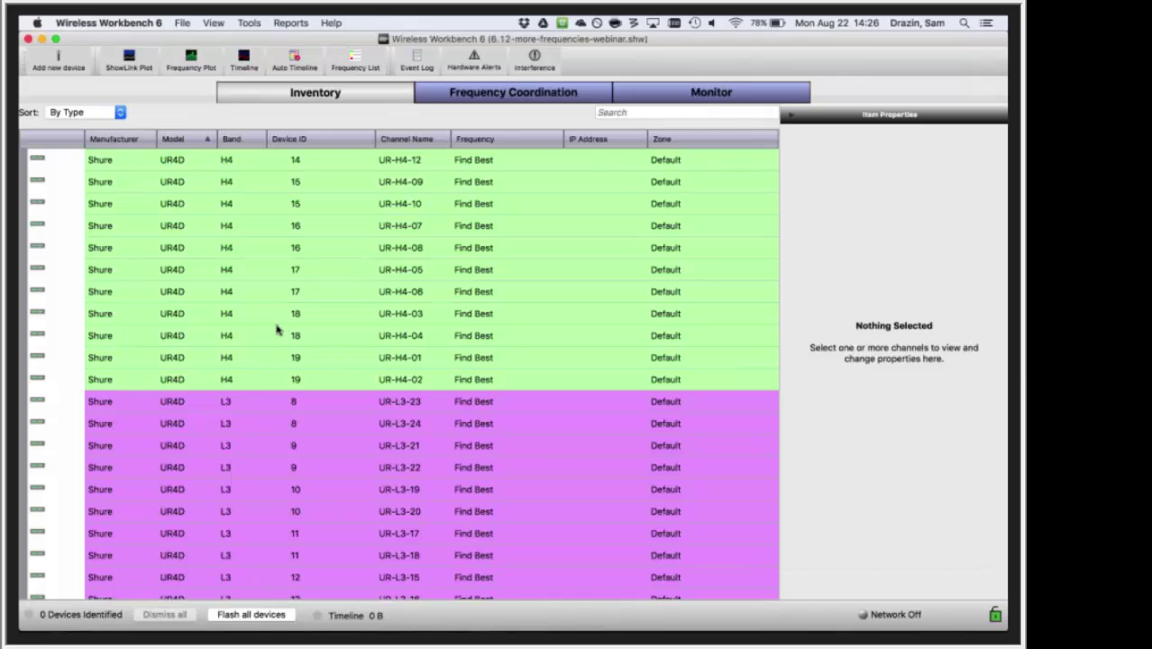
pyautogui.click(504, 92)
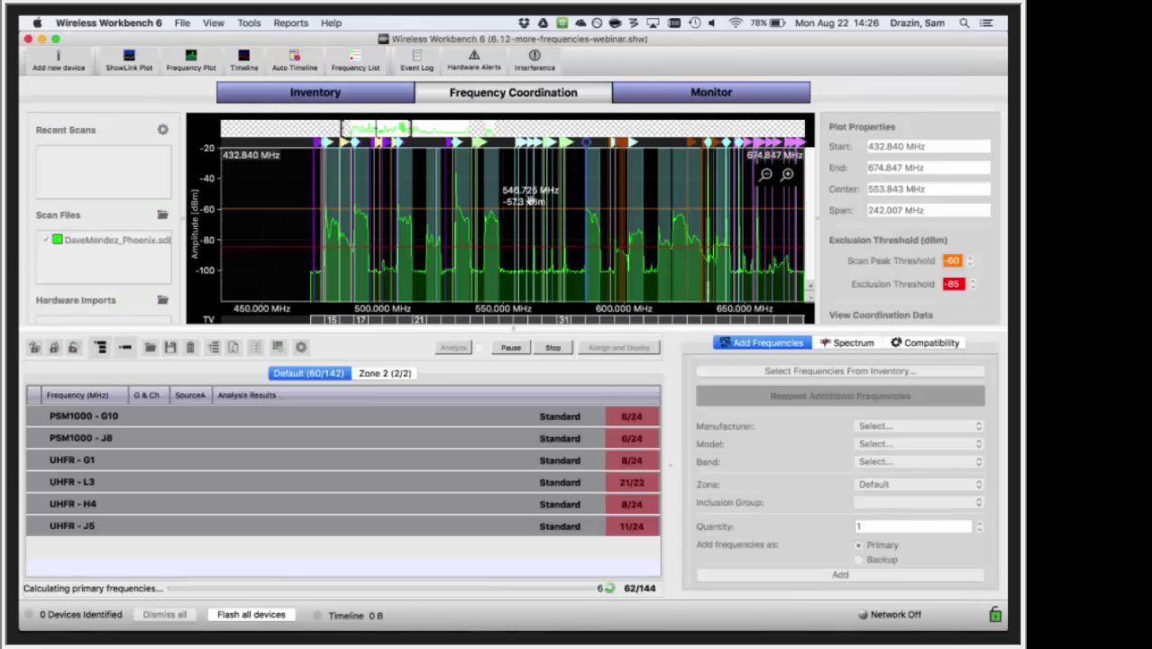
pyautogui.scroll(5, 659, 285)
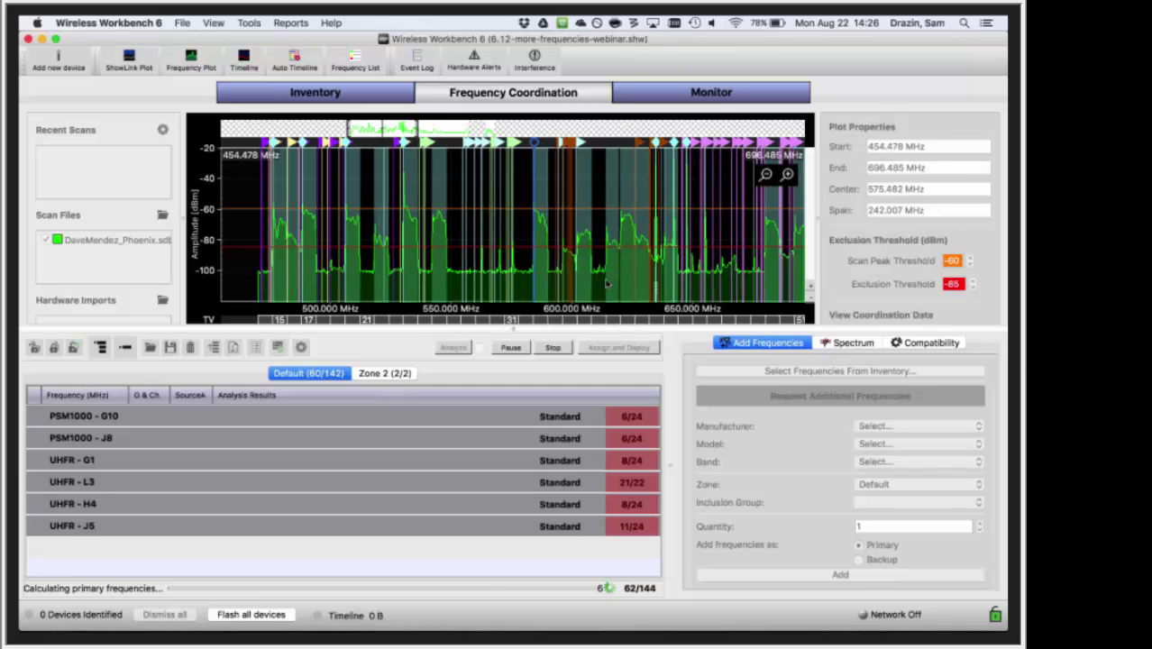
pyautogui.click(553, 348)
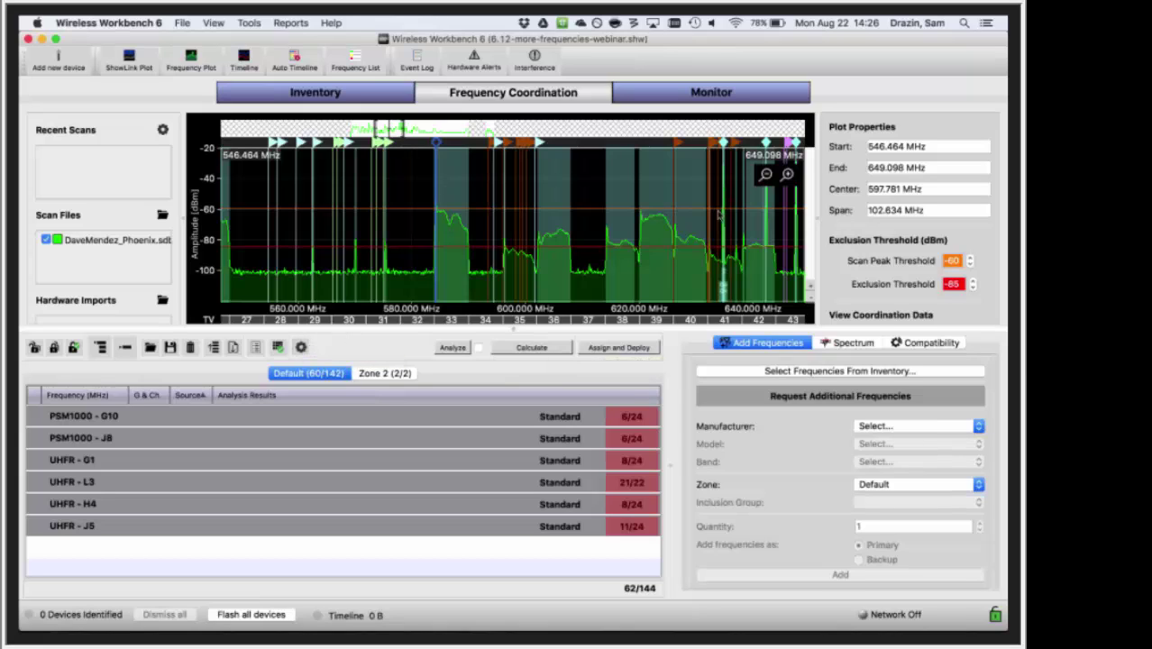
# - Save Generic Exclusion - IMD as the classification for peaks above the scan threshold
pyautogui.click(500, 313)
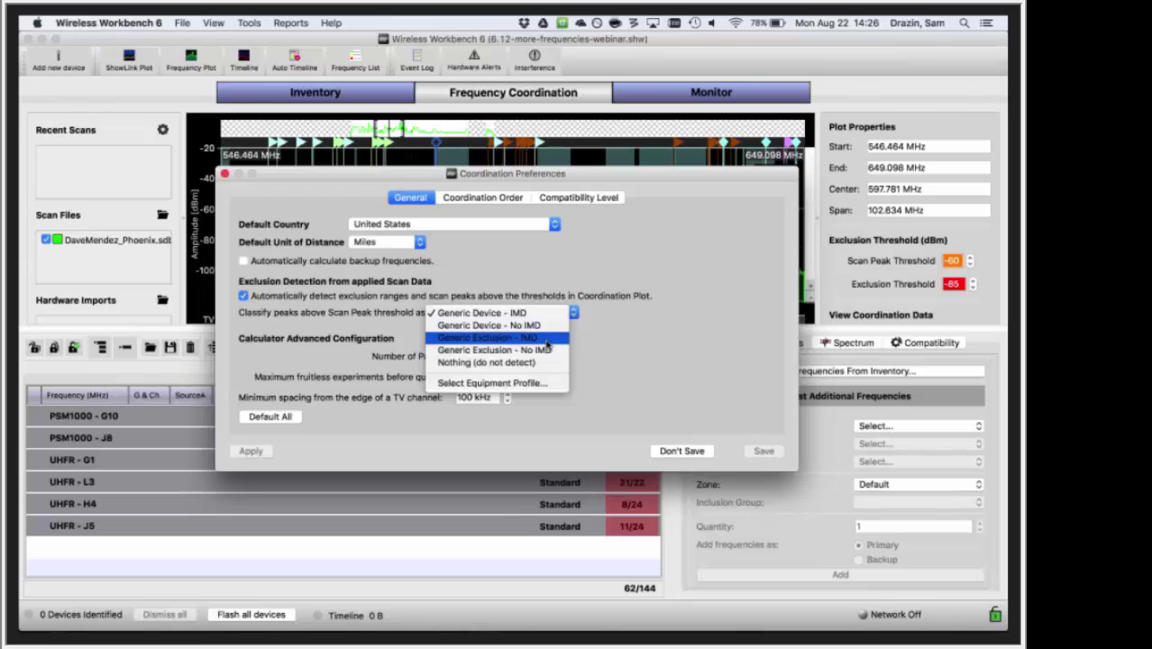
pyautogui.click(546, 340)
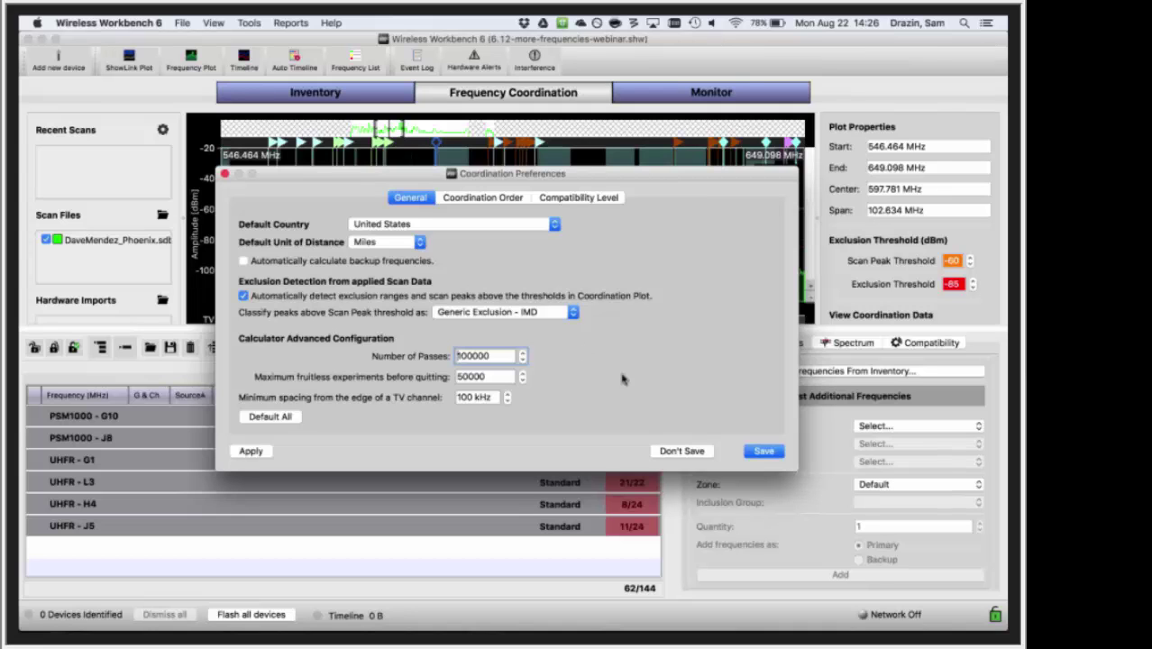
pyautogui.click(763, 450)
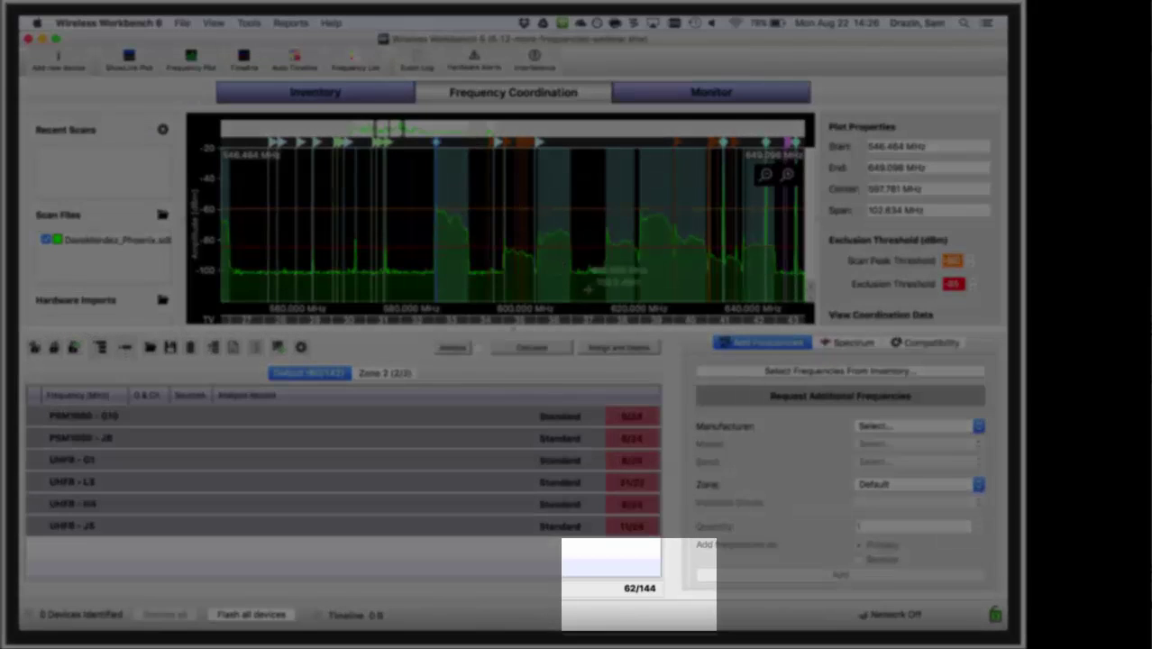
# - Rerun the calculation and stop it once 65 of 144 frequencies are assigned
pyautogui.click(532, 348)
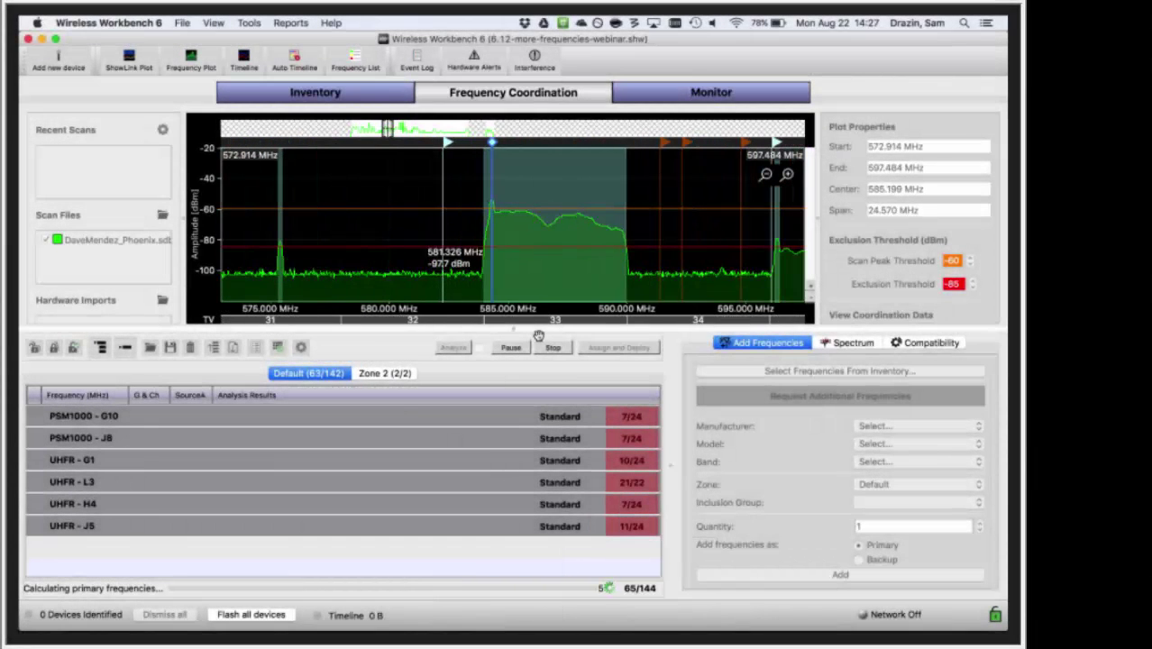
pyautogui.moveTo(479, 281); pyautogui.dragTo(455, 189)
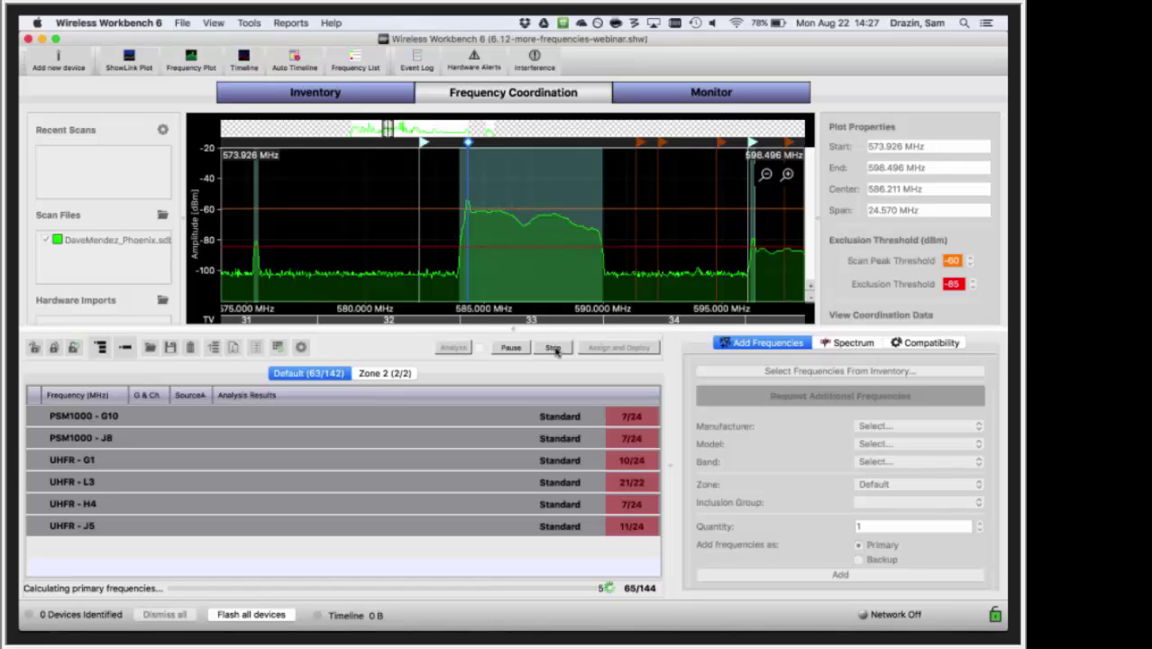
pyautogui.click(554, 348)
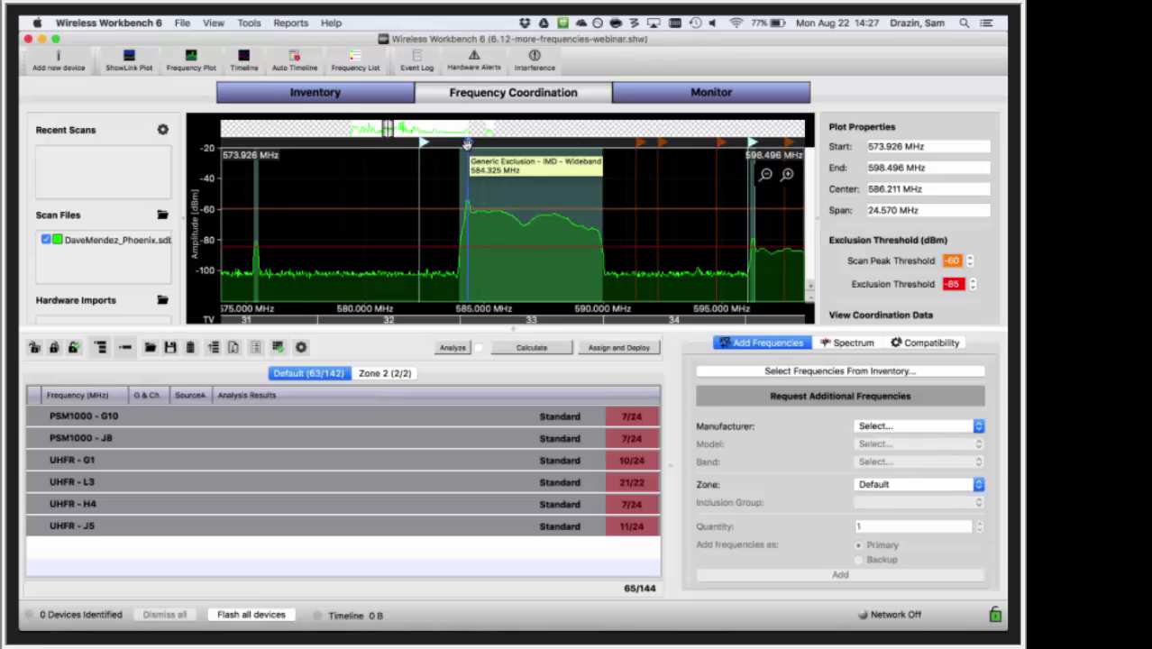
# - Ignore the scan exclusions near 584 MHz, the adjacent one, and near 530 MHz
pyautogui.rightClick(467, 144)
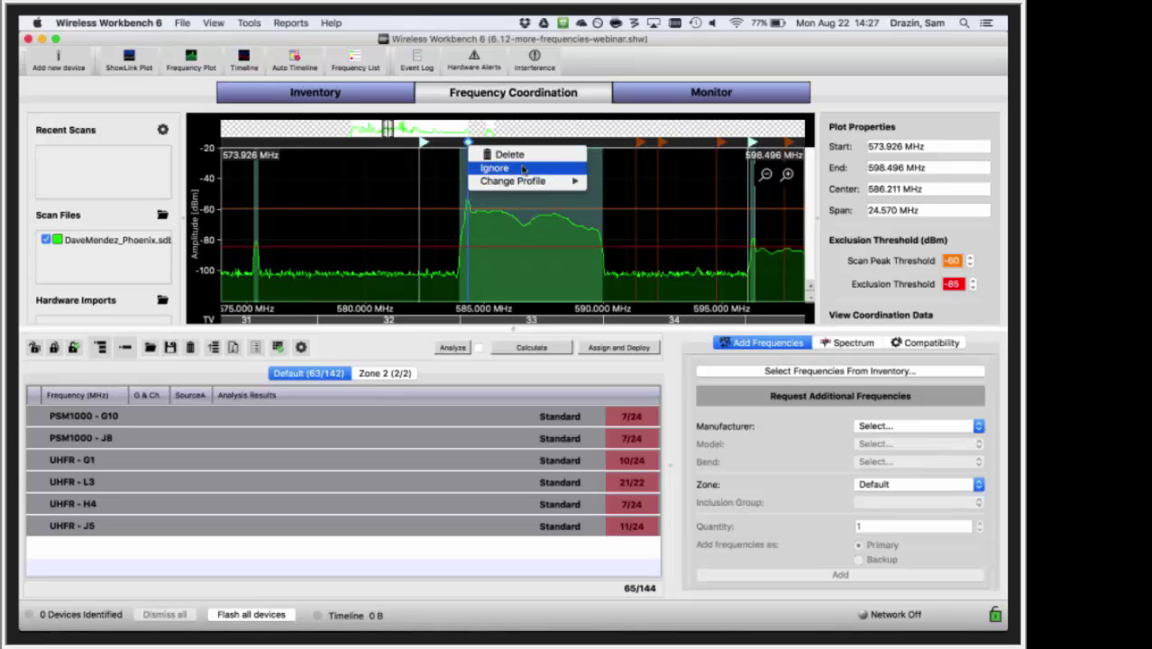
pyautogui.click(521, 170)
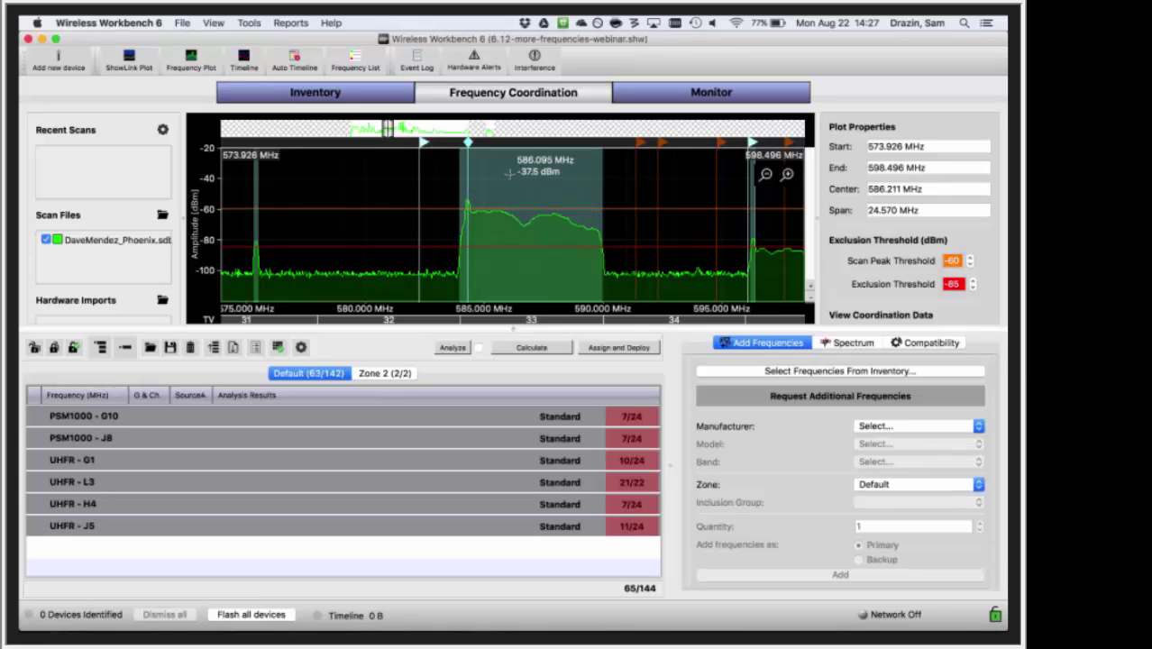
pyautogui.rightClick(466, 145)
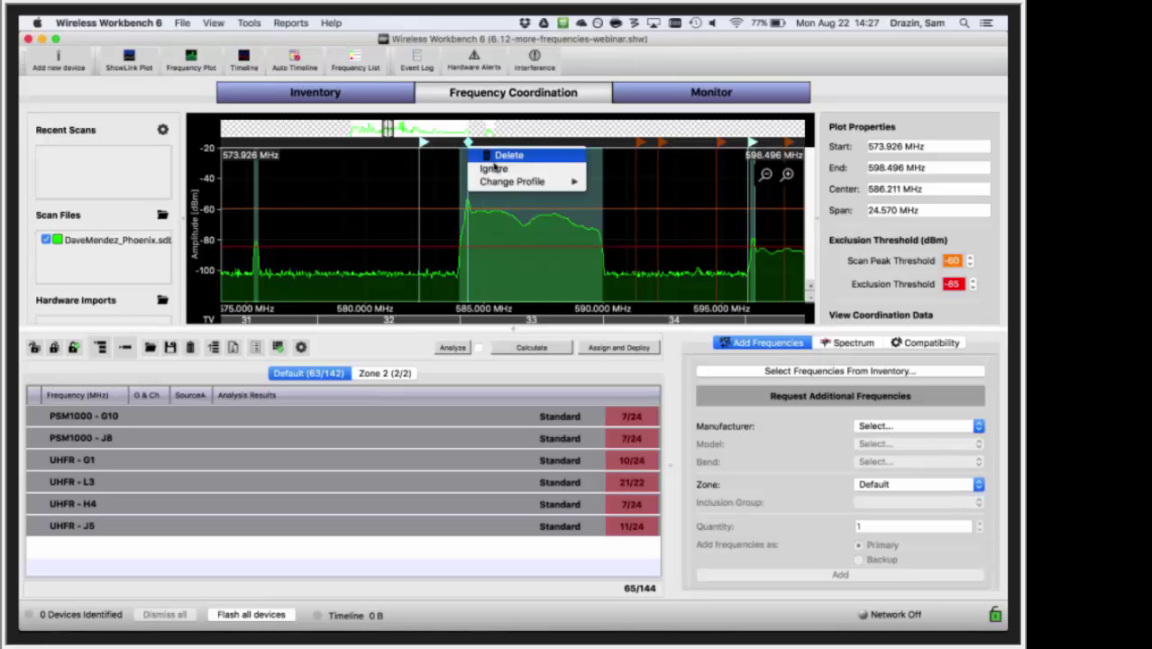
pyautogui.click(491, 170)
pyautogui.moveTo(361, 188); pyautogui.dragTo(514, 178)
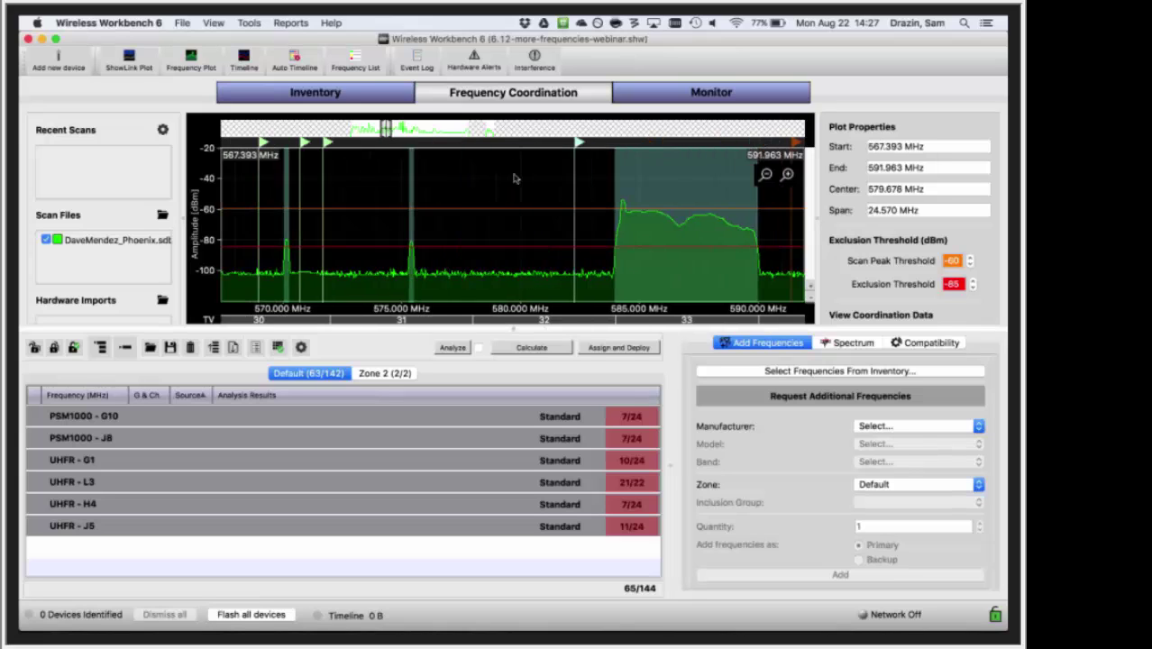
pyautogui.scroll(-12, 517, 178)
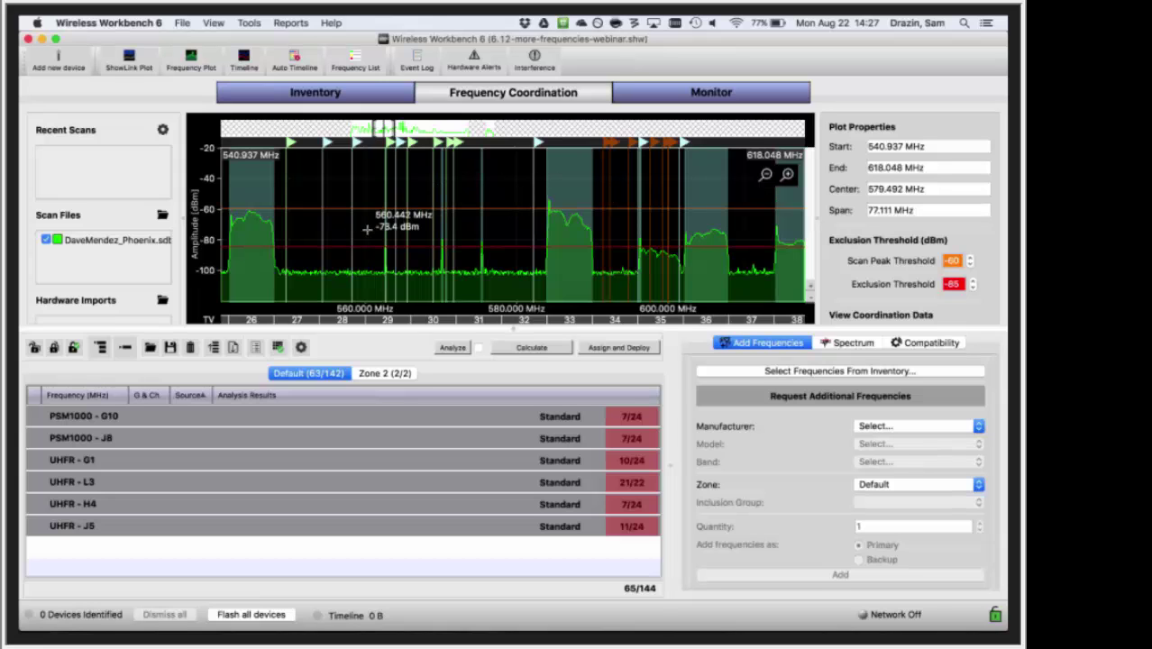
pyautogui.moveTo(366, 234); pyautogui.dragTo(541, 255)
pyautogui.scroll(8, 392, 185)
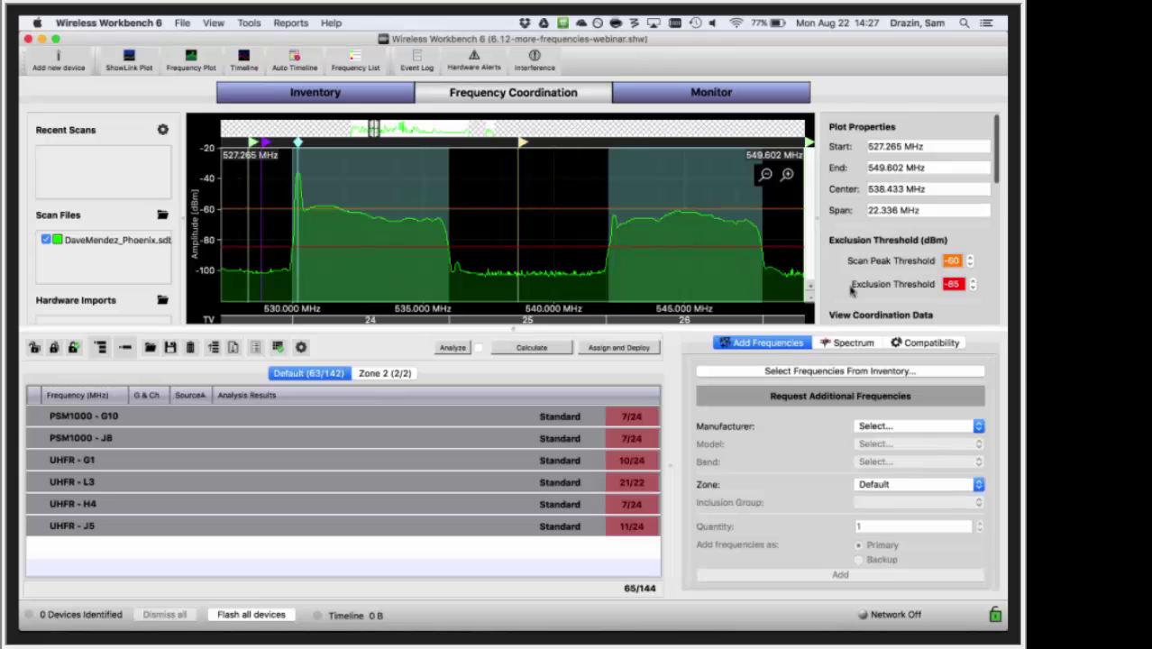
pyautogui.scroll(-4, 852, 290)
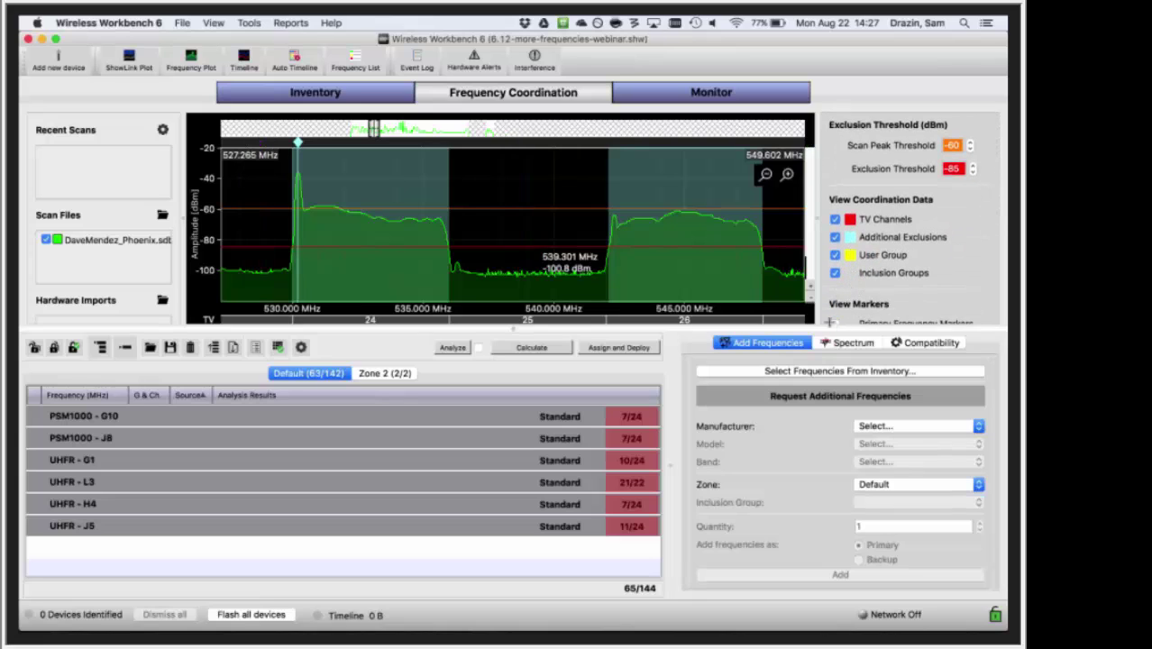
pyautogui.moveTo(299, 145); pyautogui.dragTo(452, 144)
pyautogui.rightClick(450, 143)
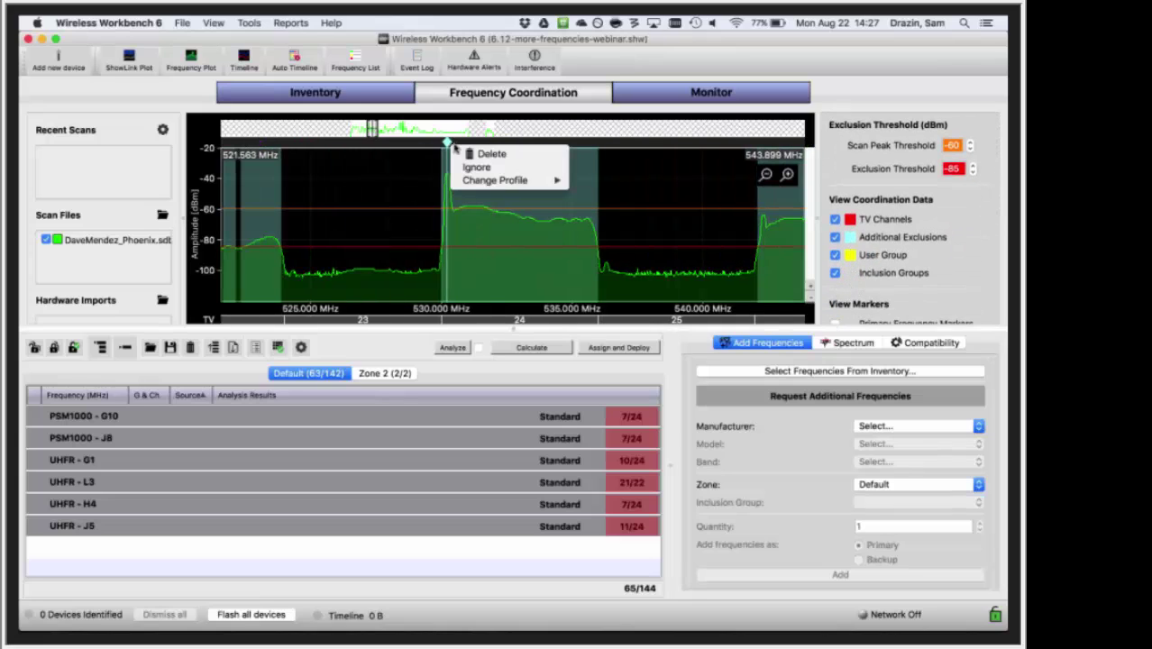
pyautogui.click(467, 171)
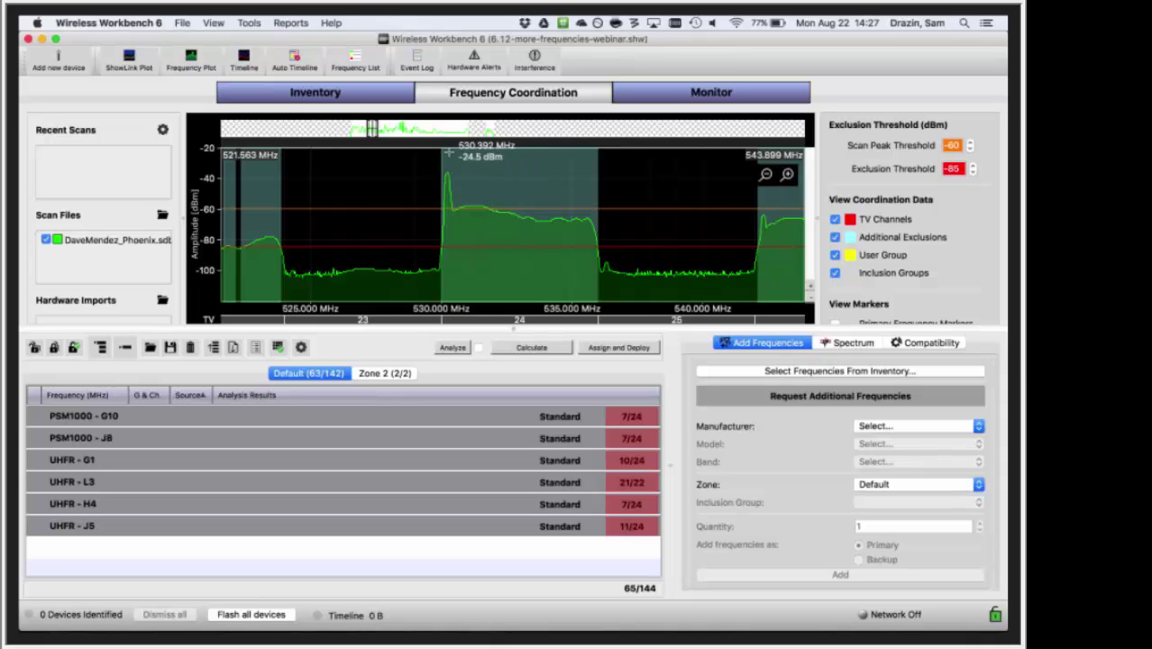
# - Ignore the exclusions near 508 MHz and in the 474–497 MHz range, including 475 MHz
pyautogui.moveTo(379, 267); pyautogui.dragTo(711, 278)
pyautogui.moveTo(370, 271); pyautogui.dragTo(750, 274)
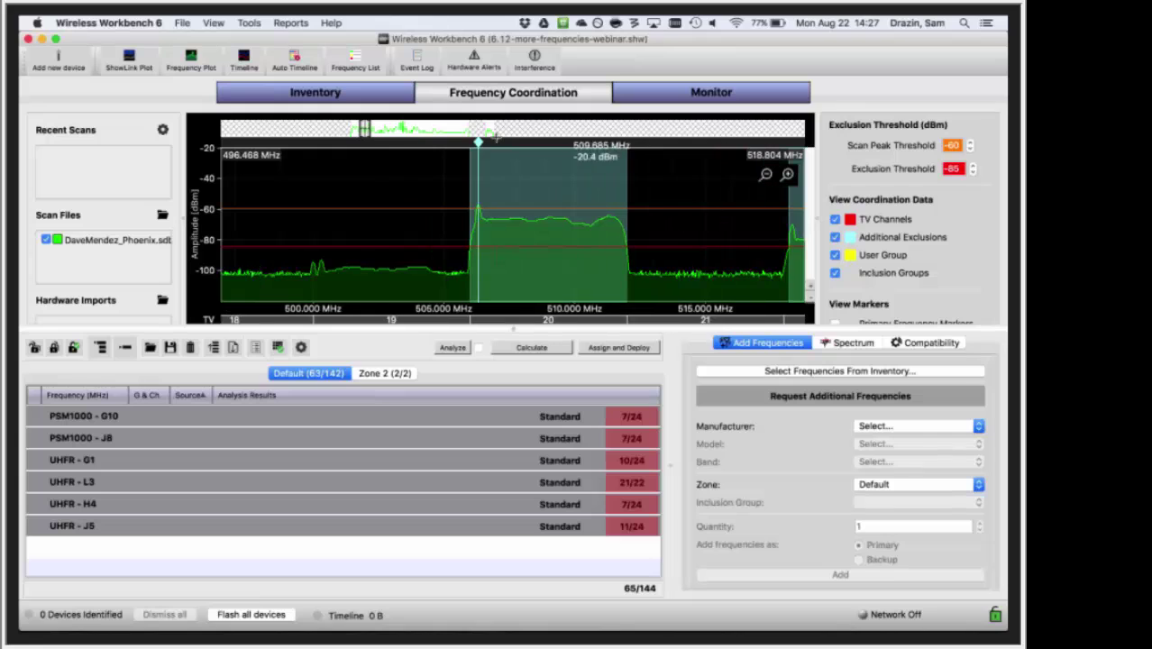
pyautogui.rightClick(478, 143)
pyautogui.click(505, 164)
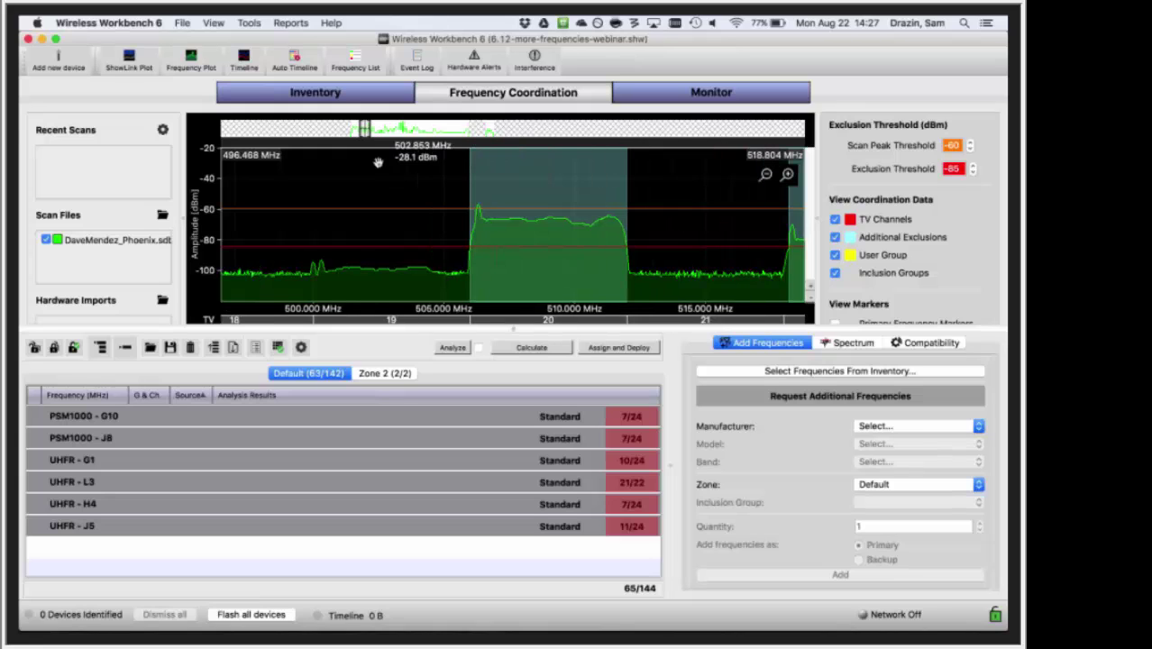
pyautogui.moveTo(230, 180); pyautogui.dragTo(541, 176)
pyautogui.moveTo(454, 192); pyautogui.dragTo(684, 191)
pyautogui.rightClick(584, 143)
pyautogui.click(613, 165)
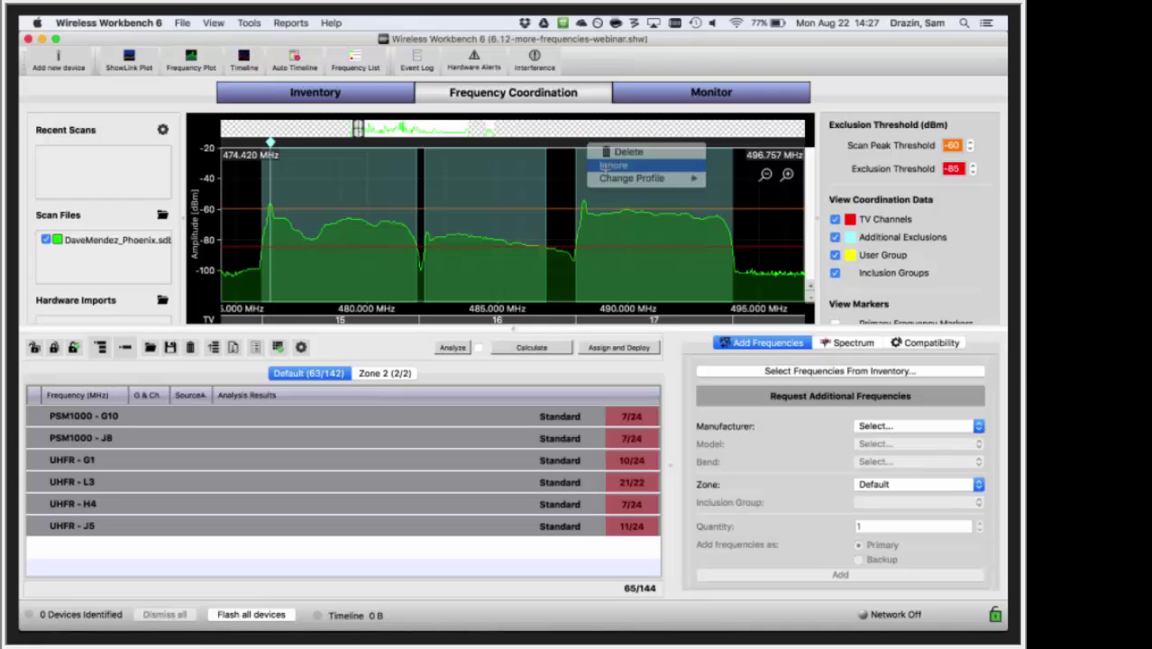
pyautogui.rightClick(270, 144)
pyautogui.click(280, 166)
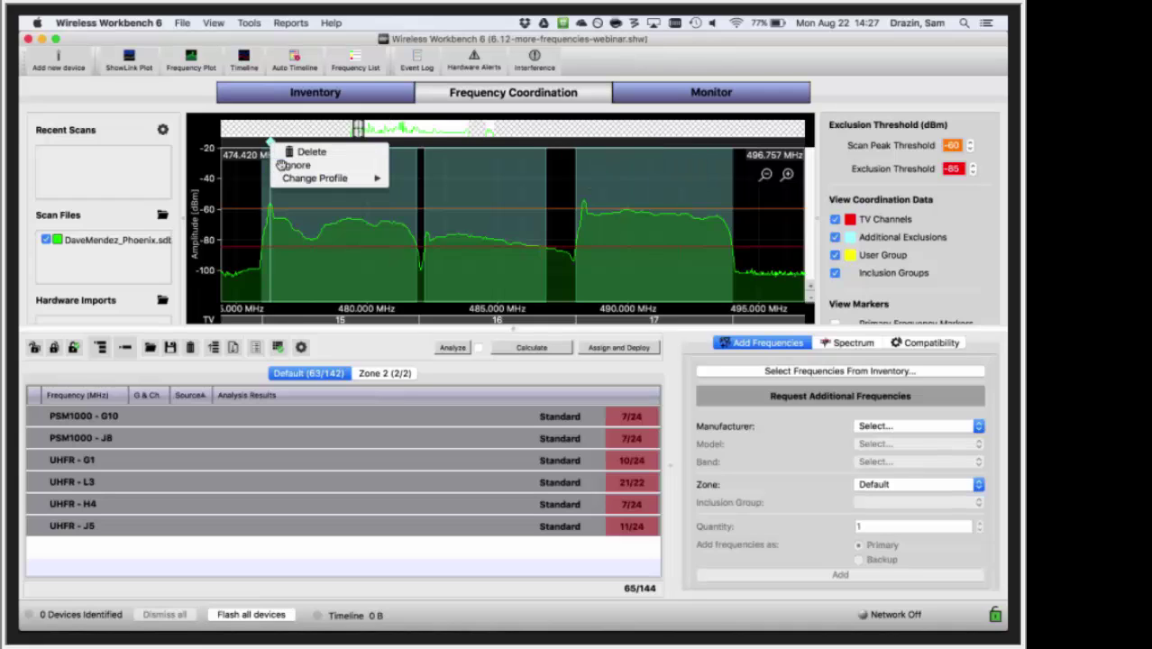
# - Recalculate the coordinated frequencies with the exclusions ignored
pyautogui.moveTo(288, 231); pyautogui.dragTo(595, 254)
pyautogui.scroll(2, 595, 254)
pyautogui.scroll(-10, 595, 254)
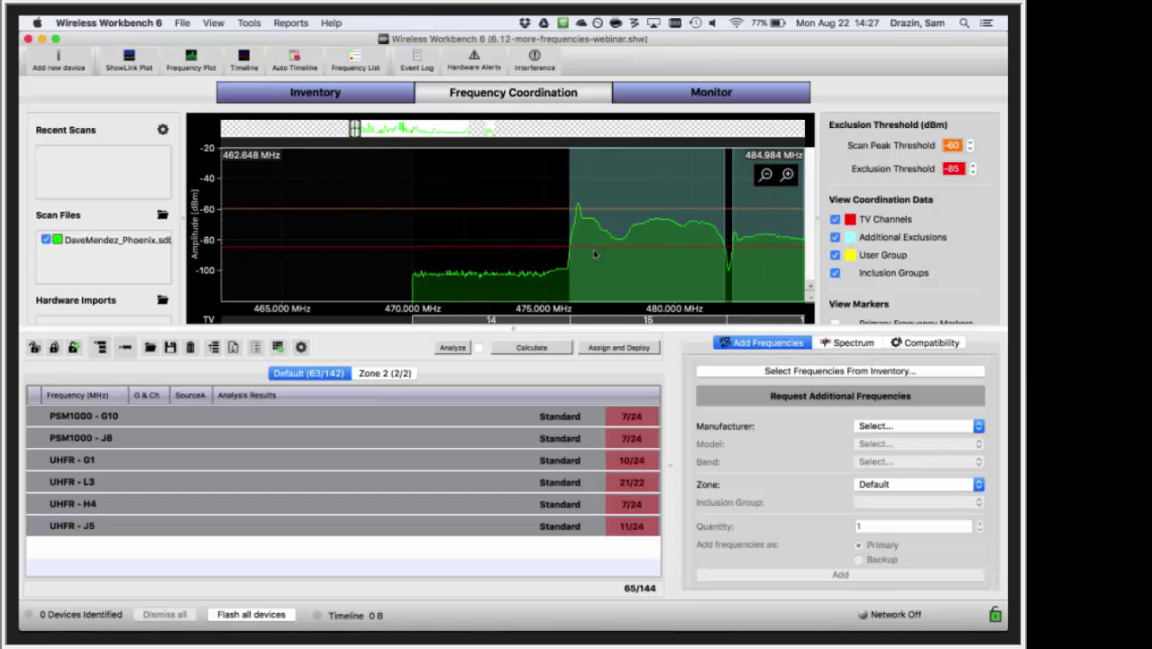
pyautogui.click(530, 349)
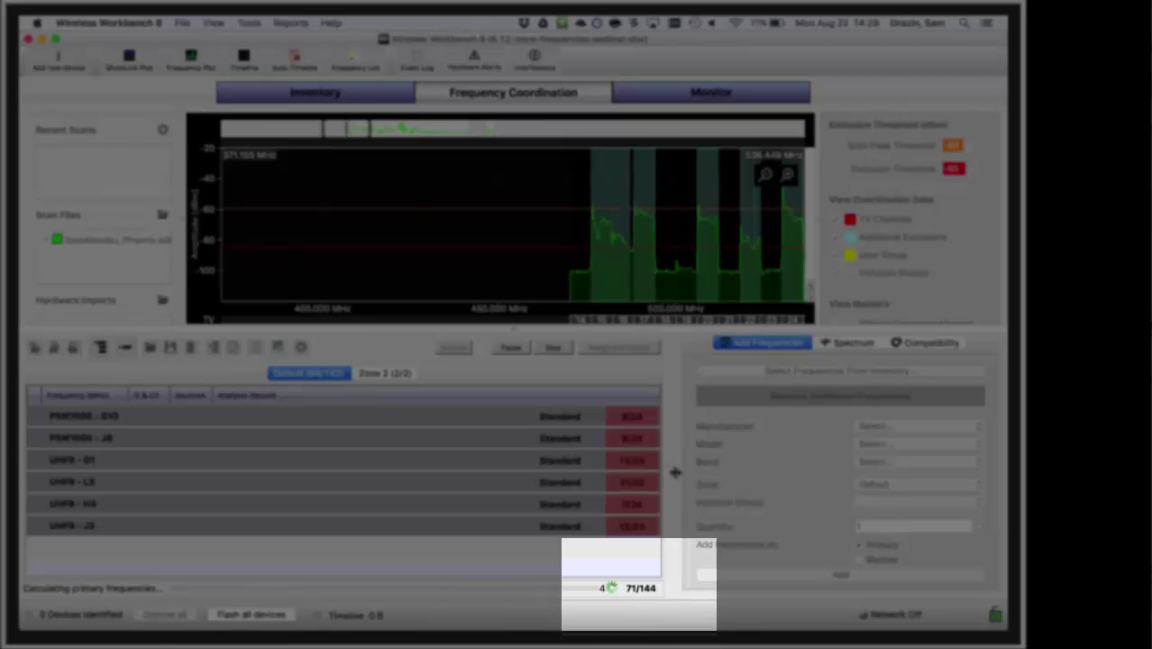
# - Pan the spectrum during the recalculation, then stop it at 69 of 142 frequencies
pyautogui.moveTo(631, 275); pyautogui.dragTo(412, 282)
pyautogui.scroll(-5, 412, 282)
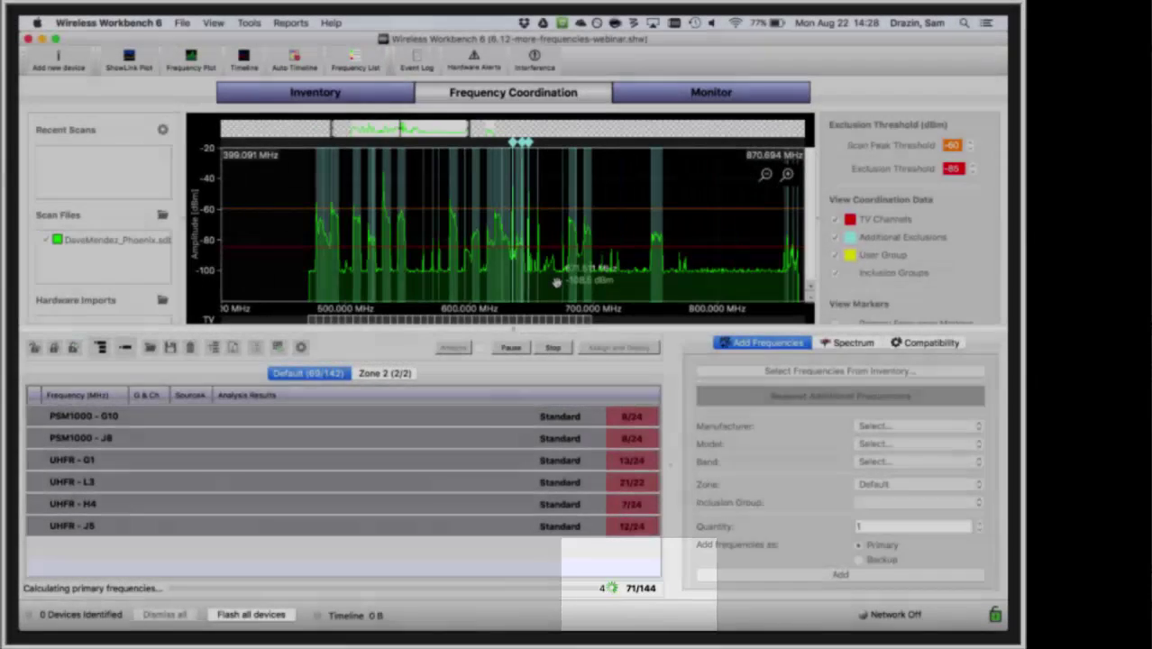
pyautogui.scroll(7, 556, 283)
pyautogui.moveTo(507, 298); pyautogui.dragTo(594, 286)
pyautogui.scroll(-2, 571, 267)
pyautogui.scroll(3, 571, 267)
pyautogui.scroll(1, 571, 267)
pyautogui.scroll(3, 557, 286)
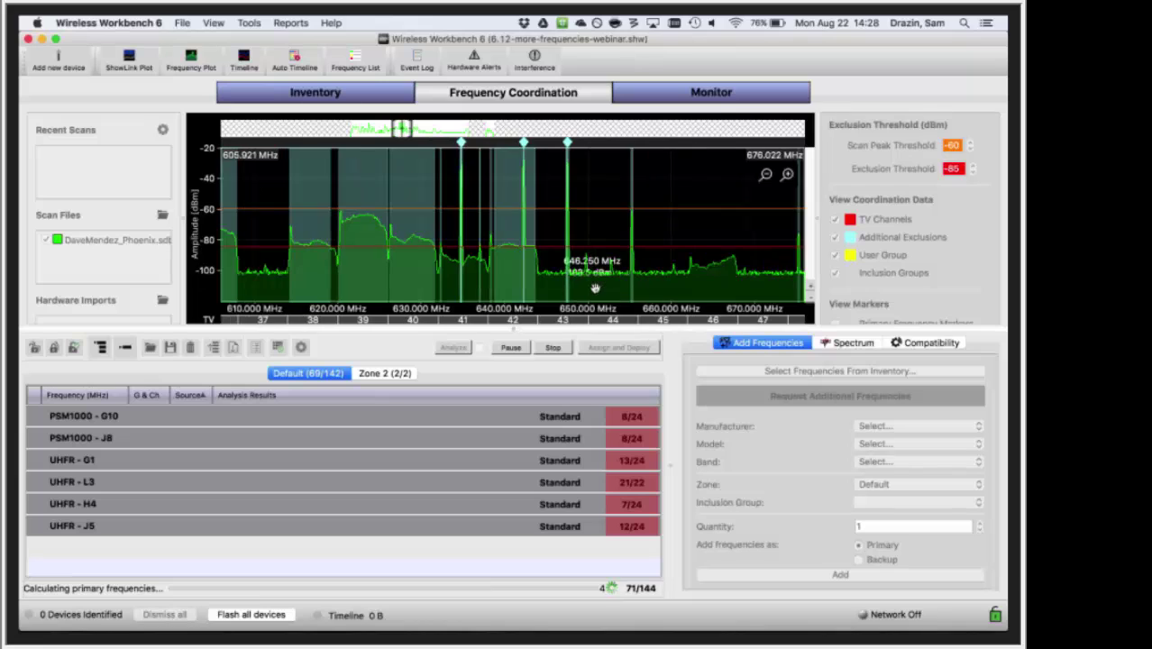
pyautogui.scroll(-2, 560, 288)
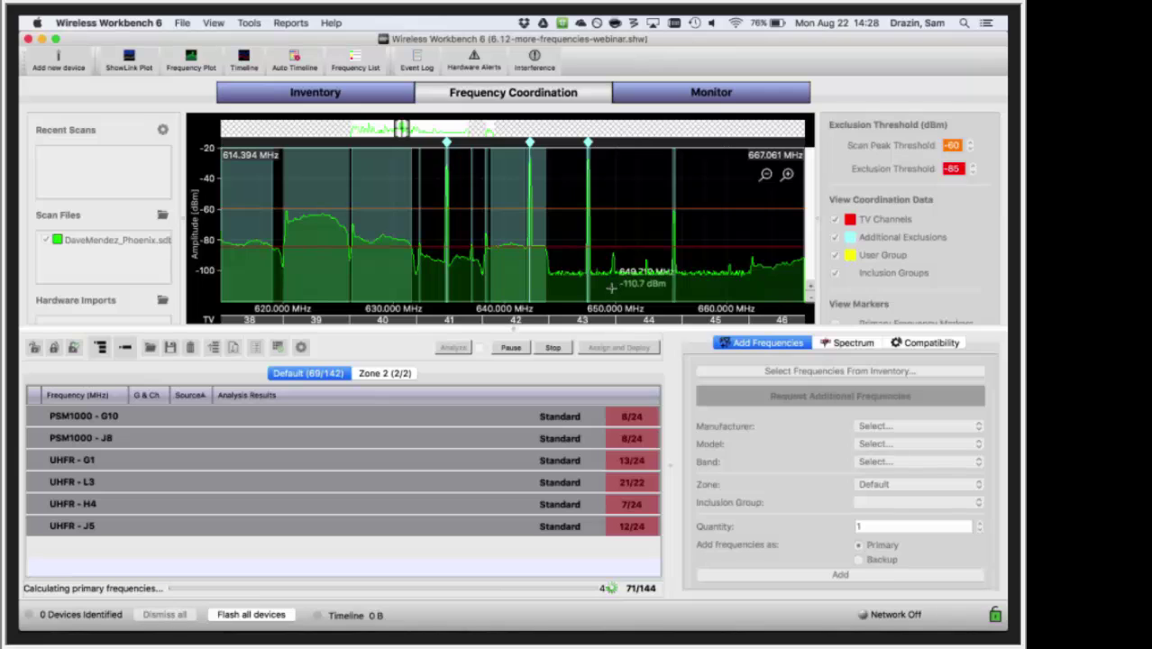
pyautogui.click(554, 348)
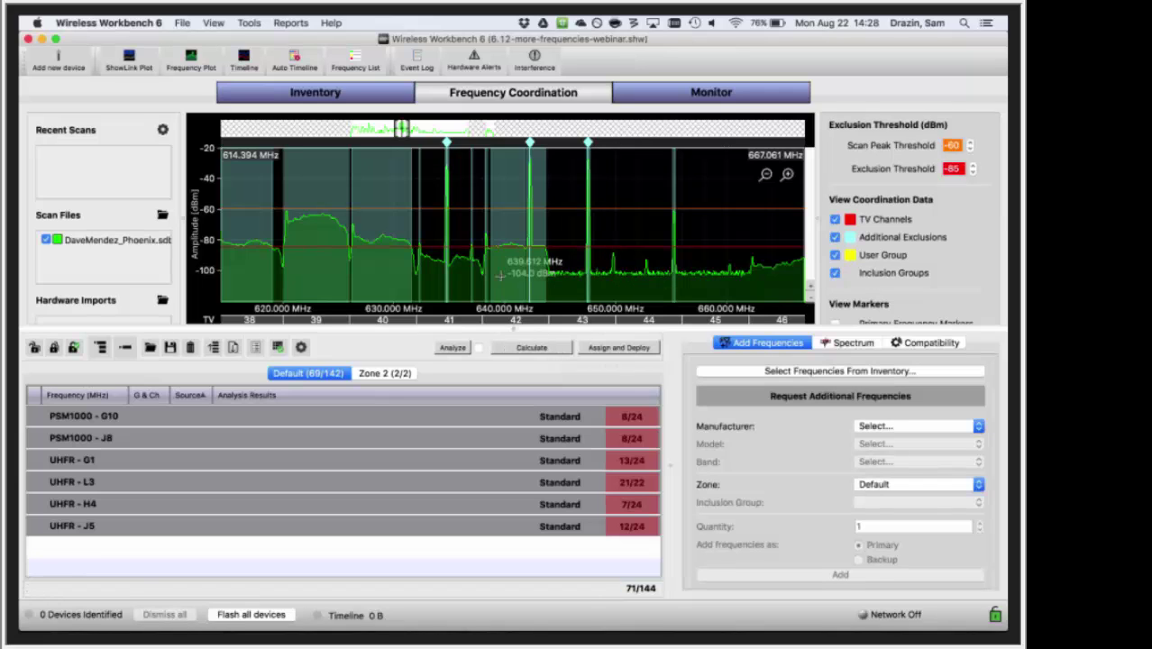
# - Select the PSM1000 - G10 frequency row
pyautogui.scroll(-1, 500, 277)
pyautogui.scroll(2, 500, 276)
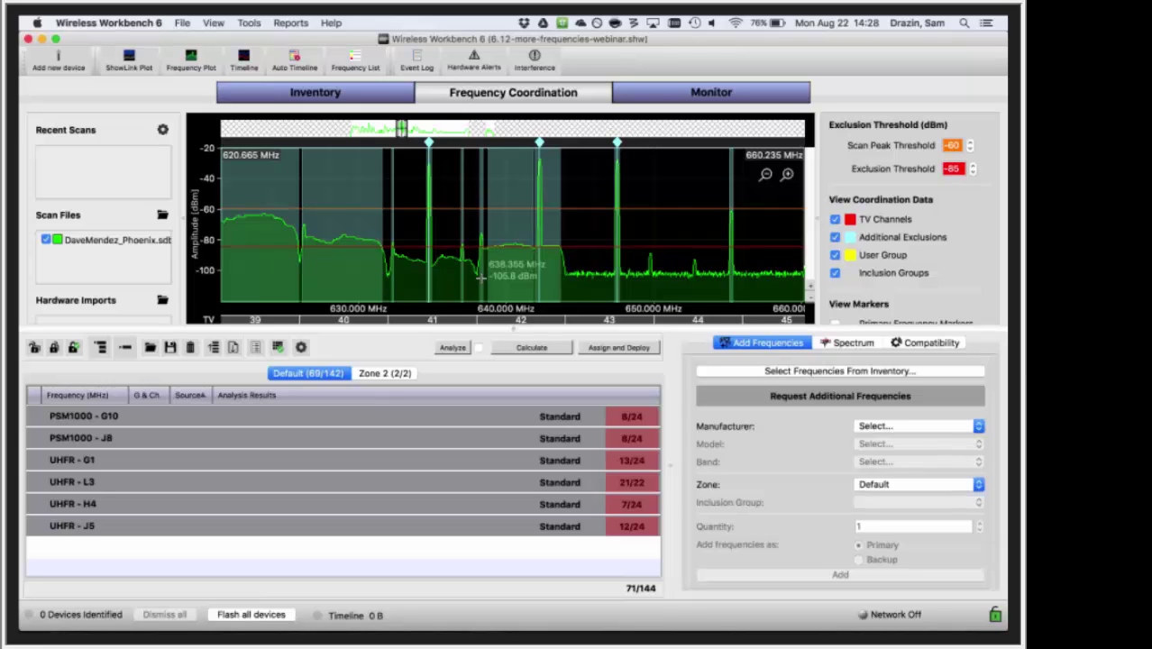
pyautogui.click(541, 416)
# - In Equipment Profiles, show Filtering & Intermods for Shure AXT400 A, band G1
pyautogui.click(262, 24)
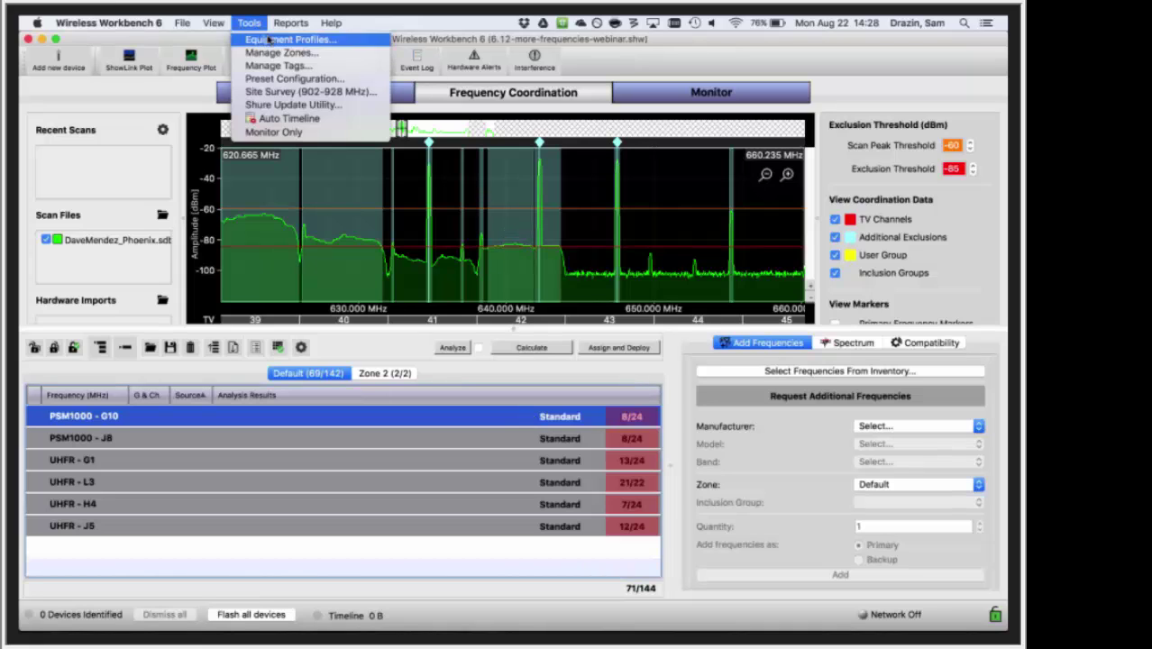
pyautogui.click(279, 39)
pyautogui.click(354, 143)
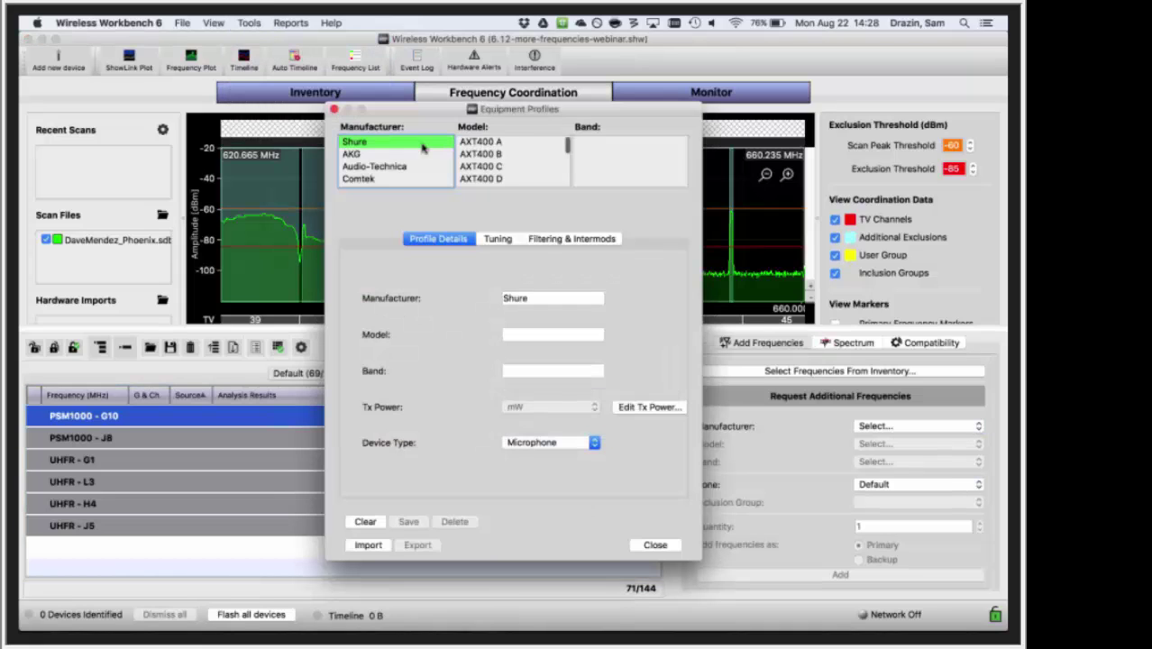
pyautogui.click(477, 143)
pyautogui.click(581, 143)
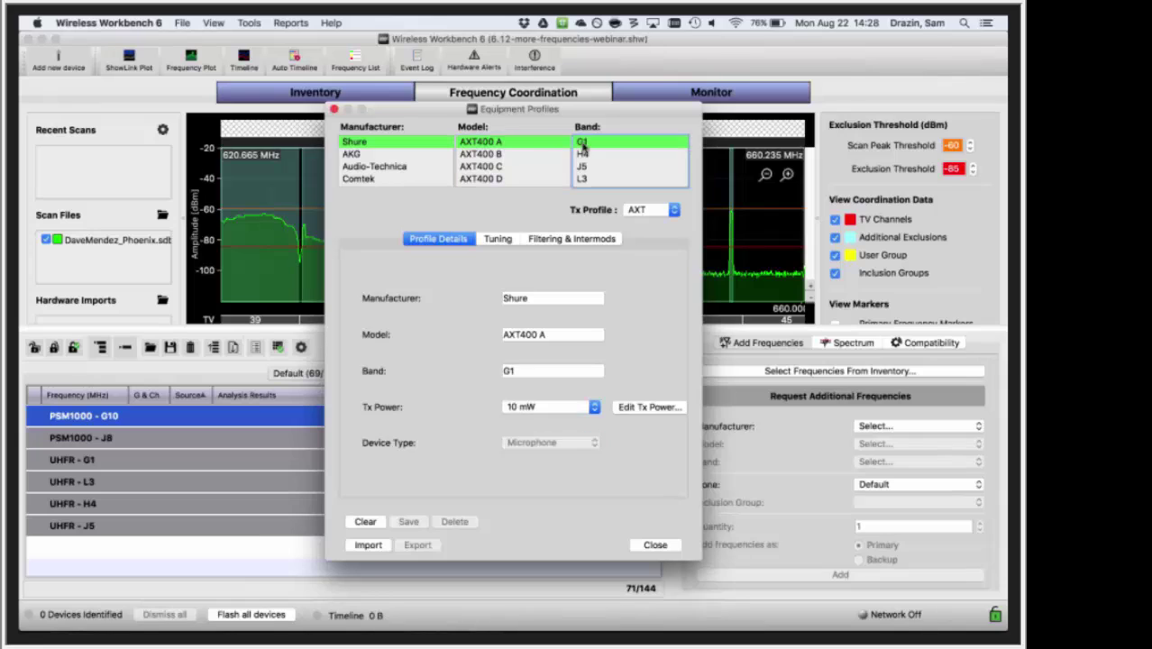
pyautogui.click(576, 240)
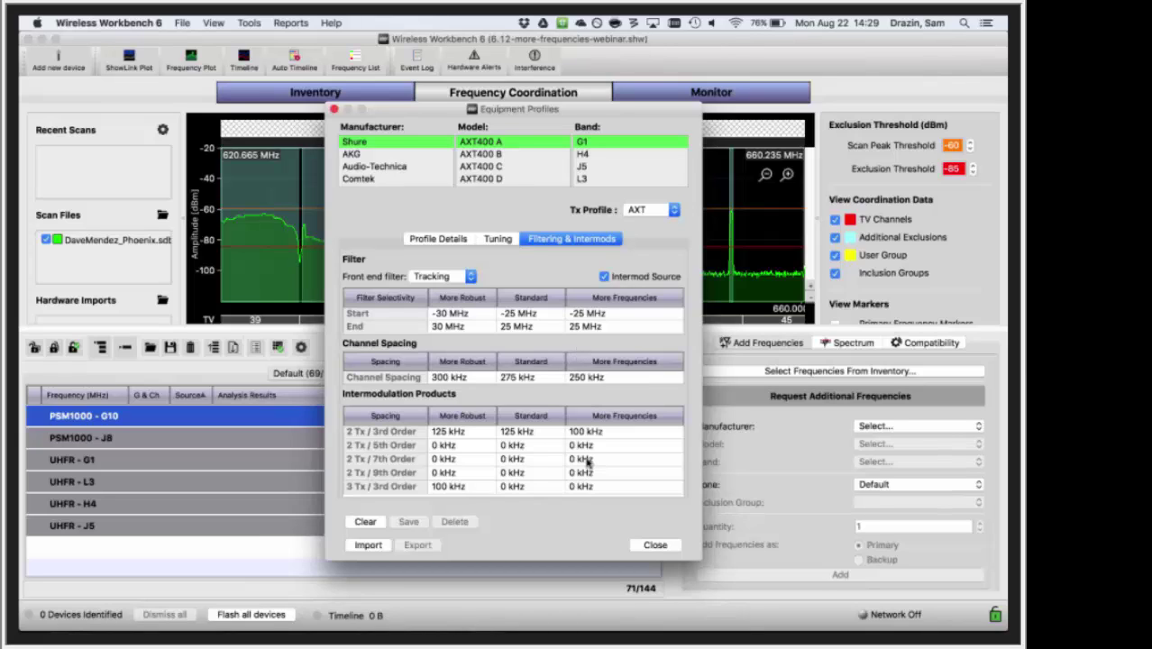
# - Close Equipment Profiles and show compatibility settings for the four UHFR frequencies
pyautogui.click(658, 545)
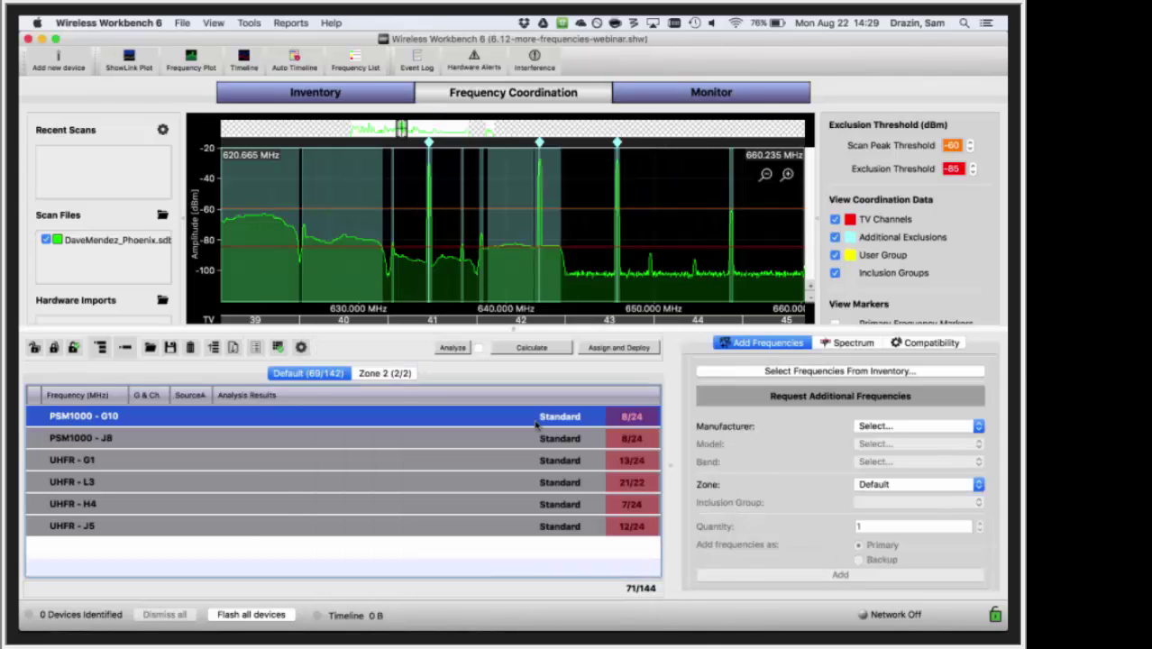
pyautogui.click(458, 460)
pyautogui.moveTo(477, 556); pyautogui.dragTo(479, 468)
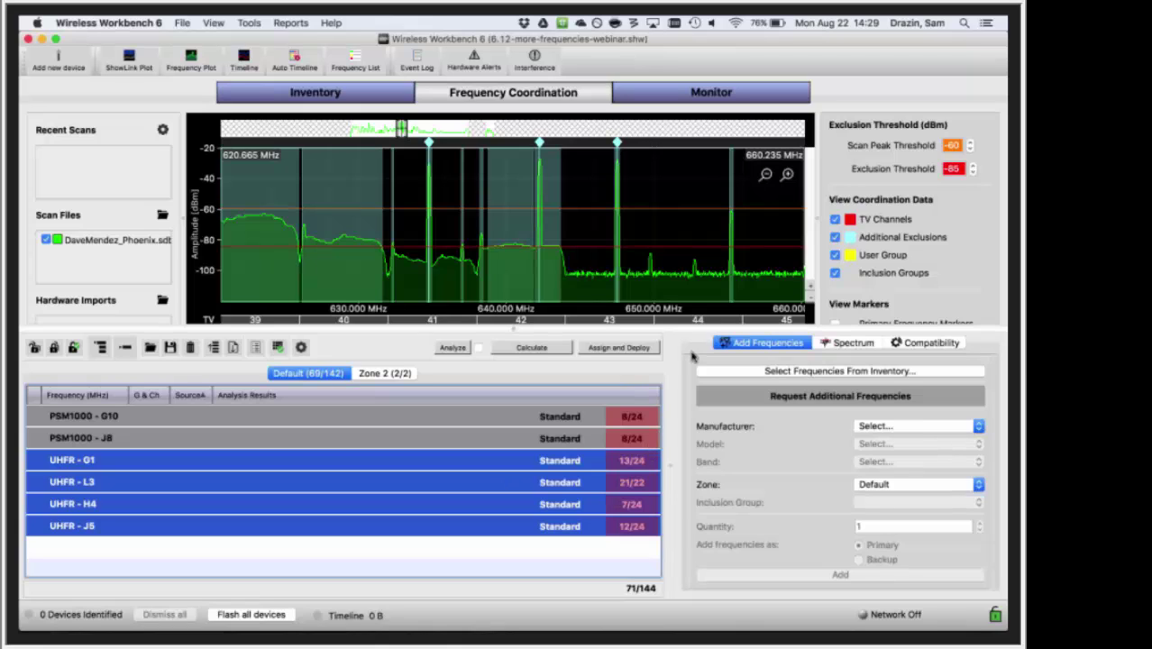
pyautogui.click(900, 342)
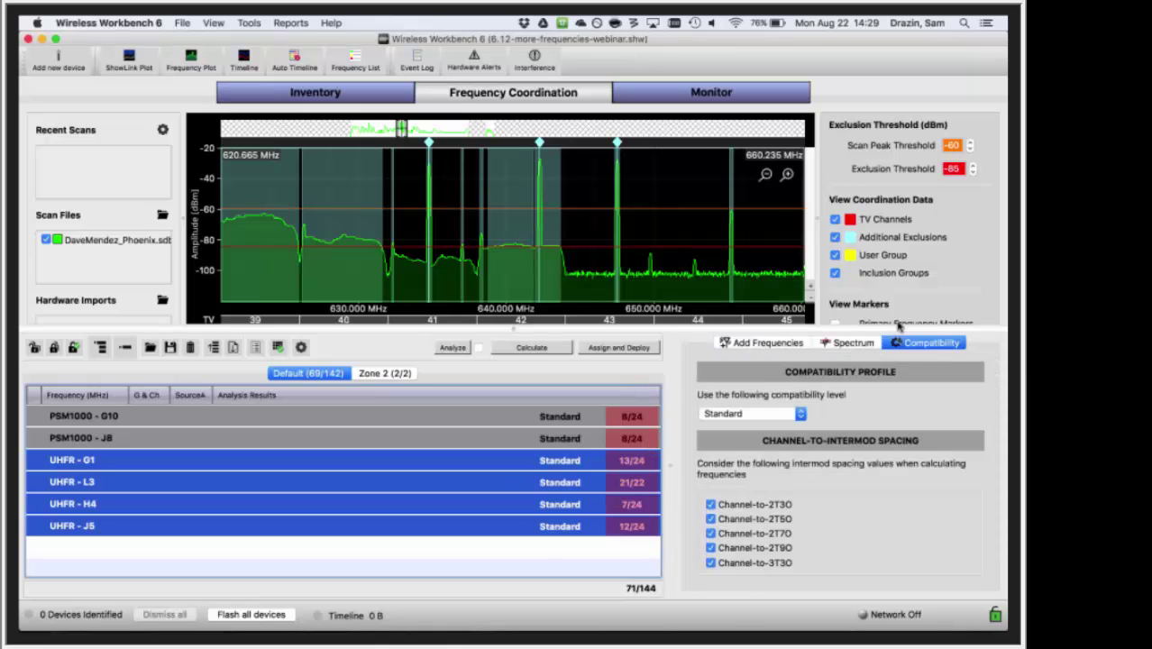
# - View PSM1000 - G10 compatibility: Standard, 250 kHz 2T3O, 50 kHz 3T3O
pyautogui.click(537, 554)
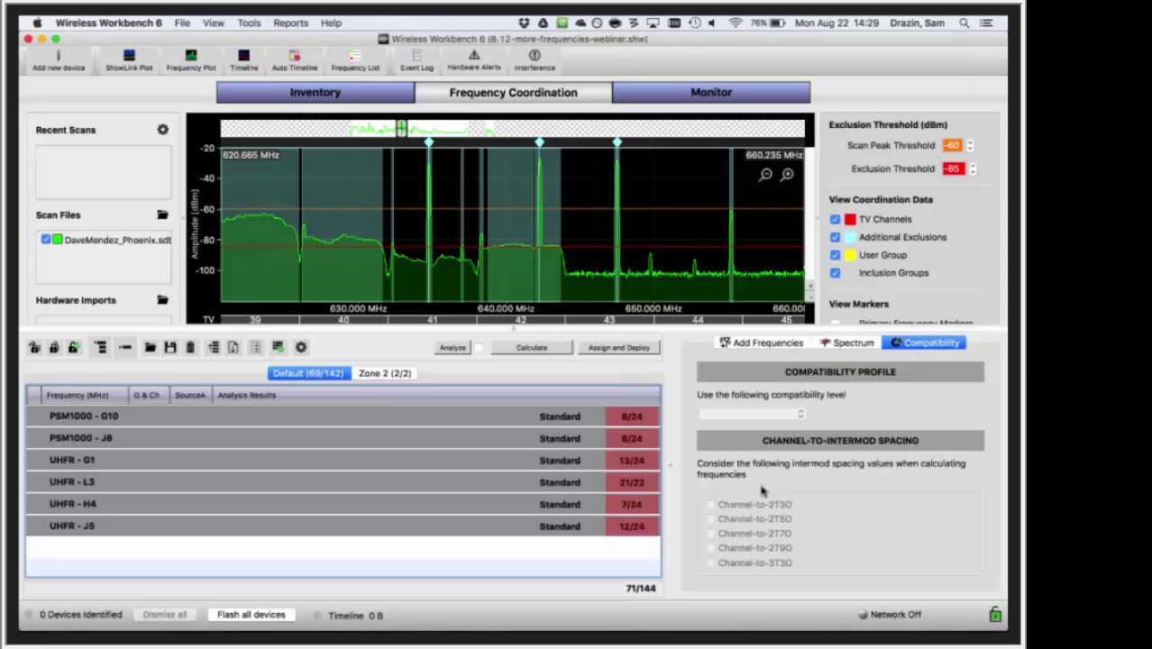
pyautogui.click(573, 424)
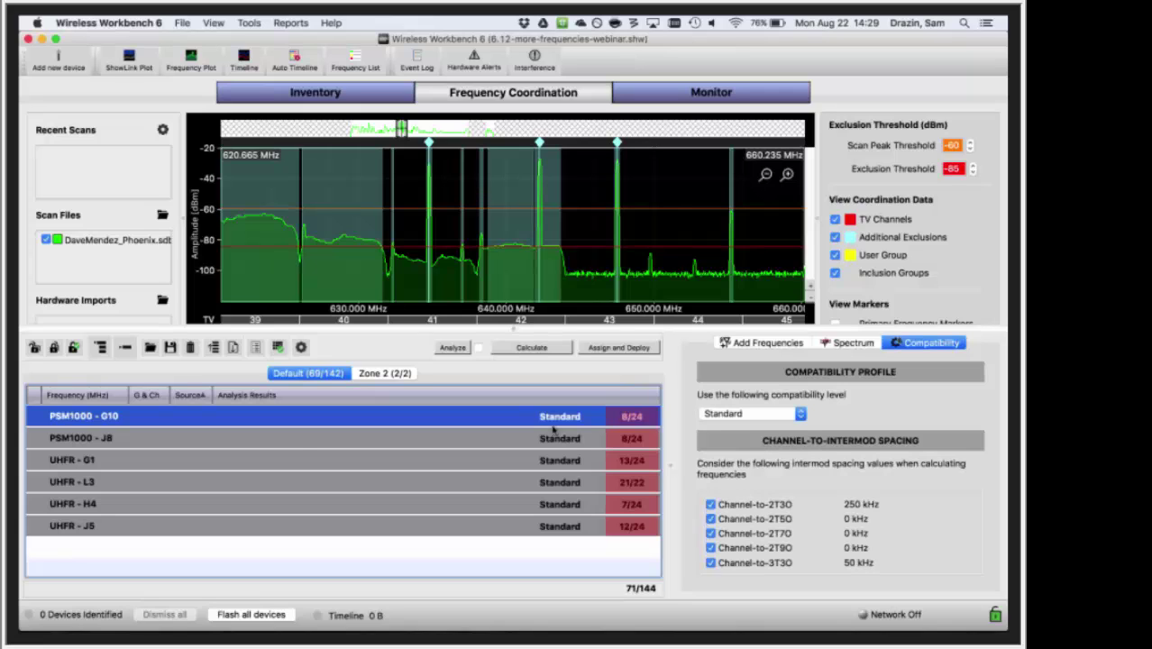
pyautogui.click(511, 330)
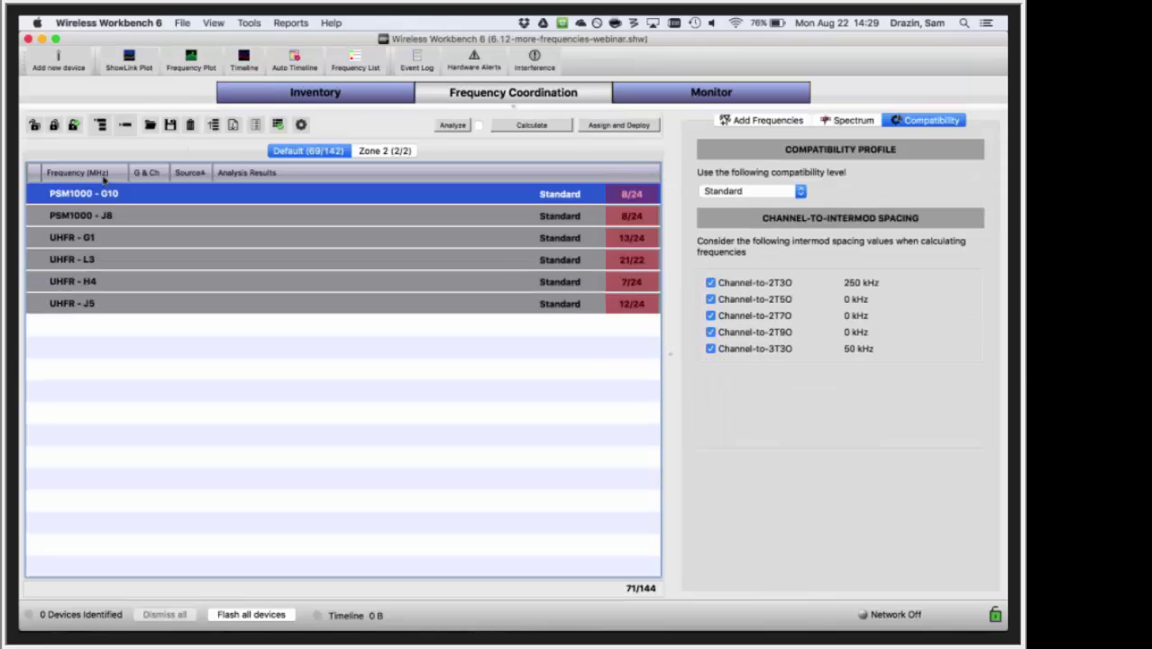
# - Expand then collapse all device groups, and drag the splitter down to restore the spectrum plot
pyautogui.click(100, 124)
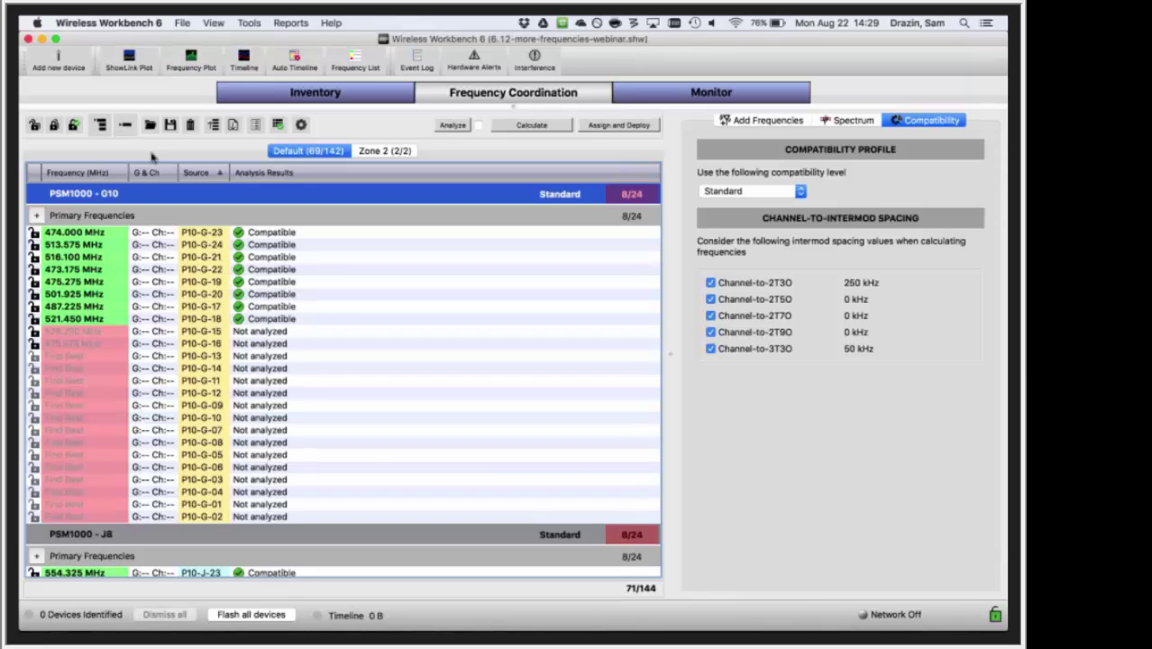
pyautogui.click(124, 124)
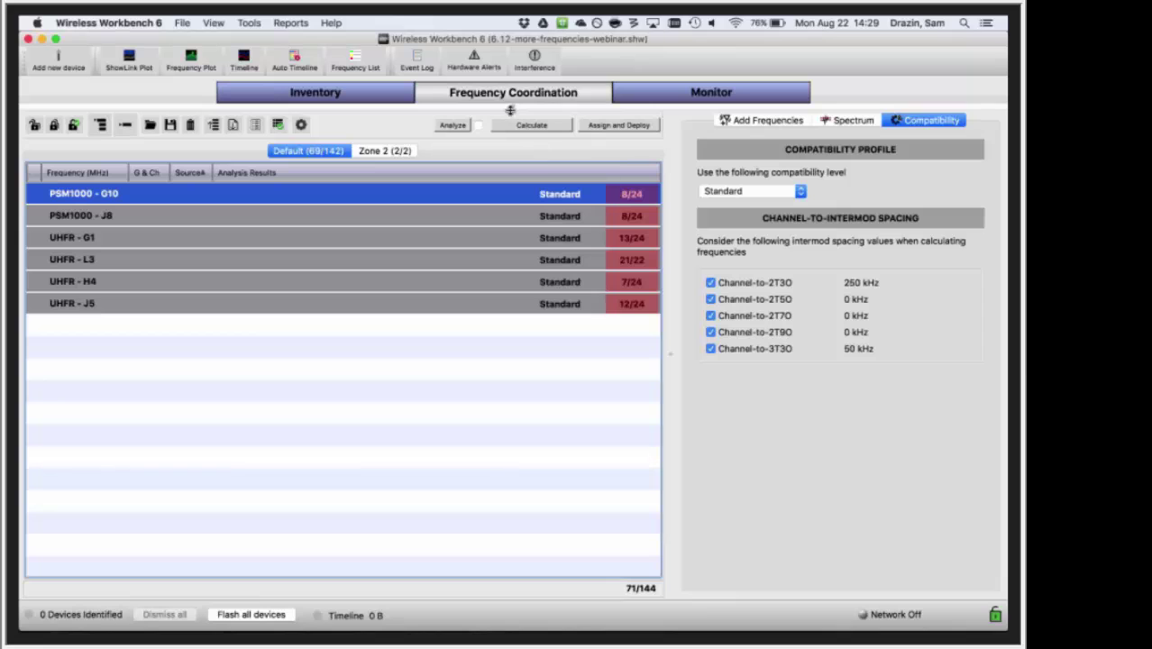
pyautogui.moveTo(510, 110); pyautogui.dragTo(522, 328)
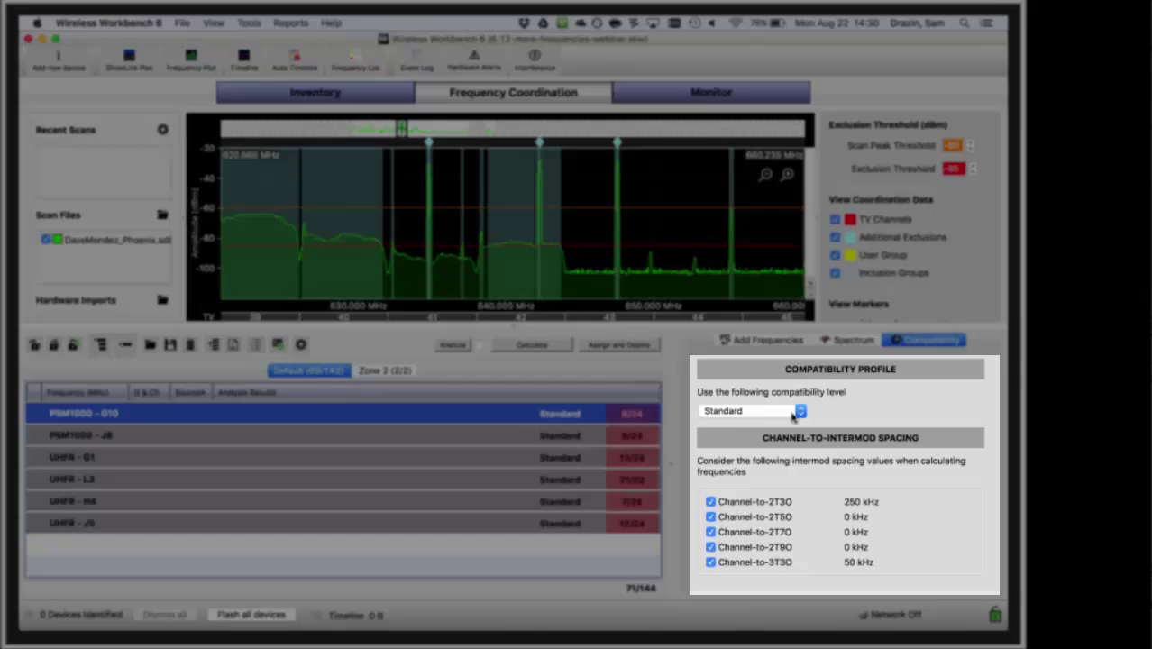
pyautogui.click(796, 412)
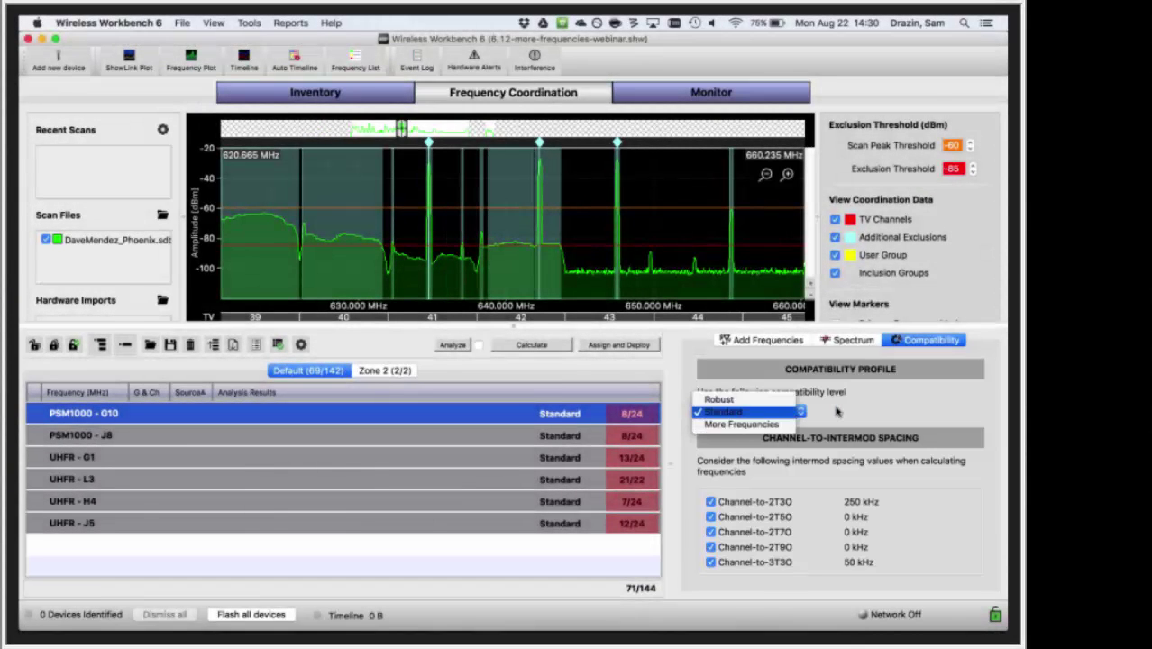
pyautogui.click(842, 412)
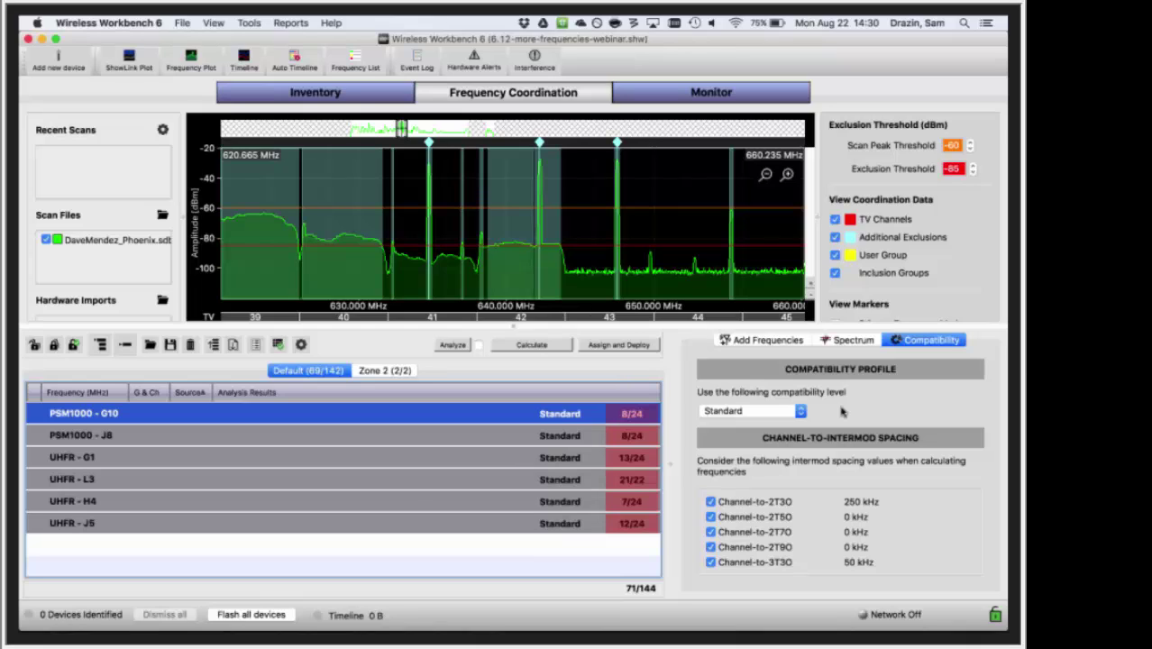
pyautogui.click(797, 412)
pyautogui.click(773, 401)
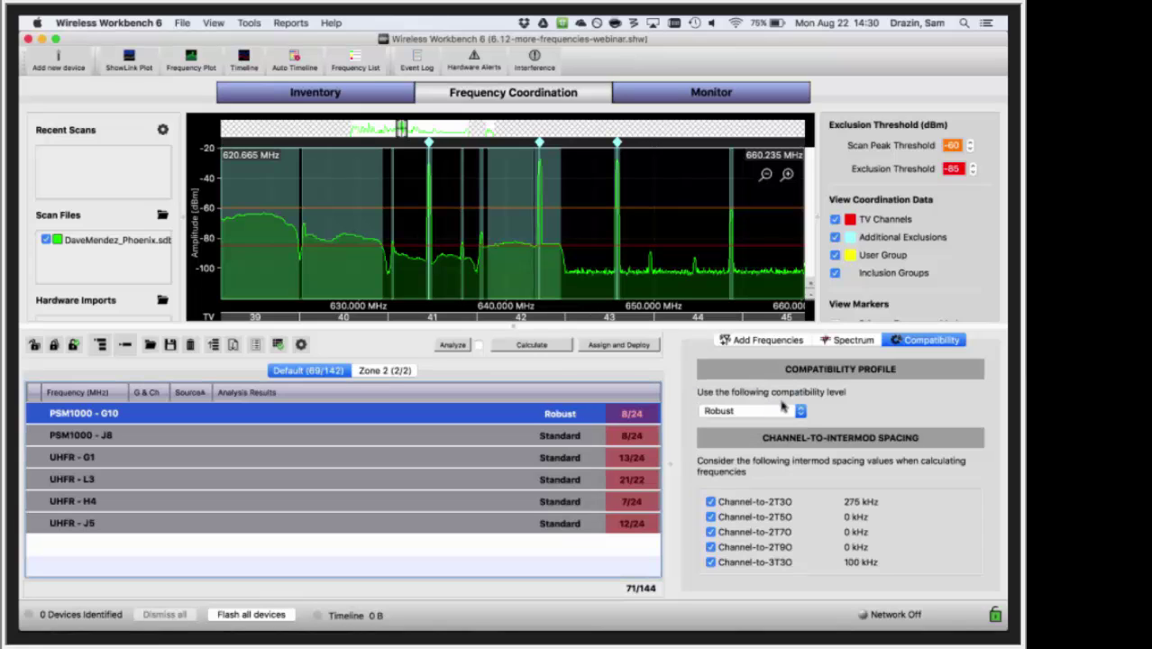
pyautogui.click(798, 413)
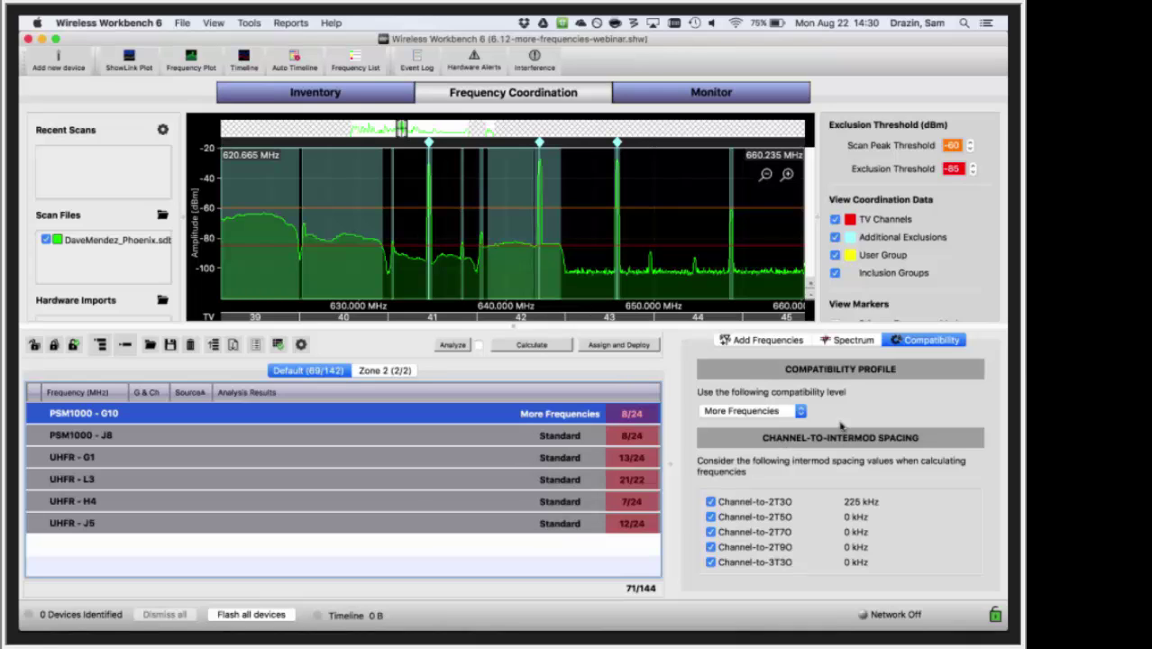
pyautogui.click(770, 411)
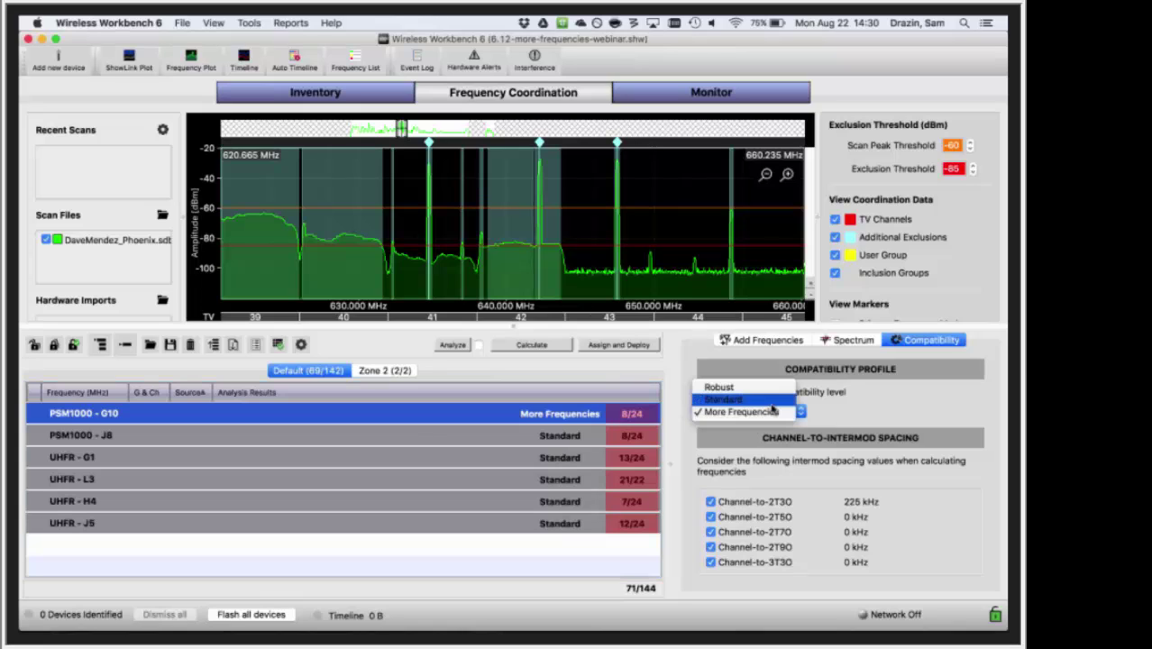
pyautogui.click(772, 403)
pyautogui.moveTo(589, 526); pyautogui.dragTo(587, 507)
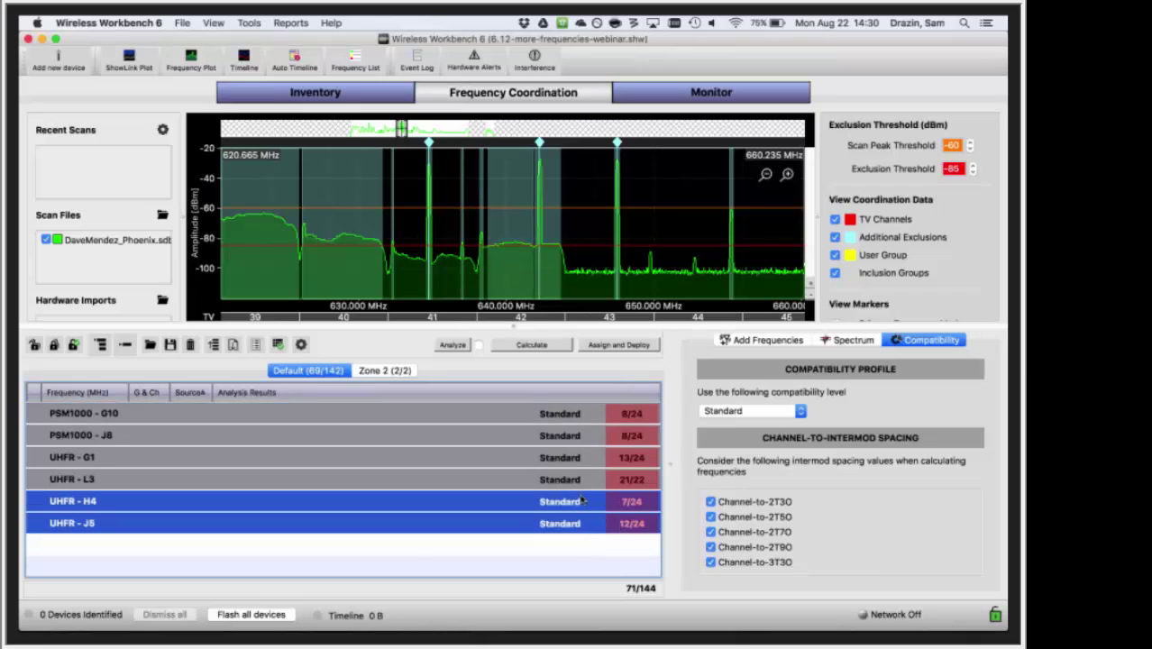
pyautogui.click(587, 530)
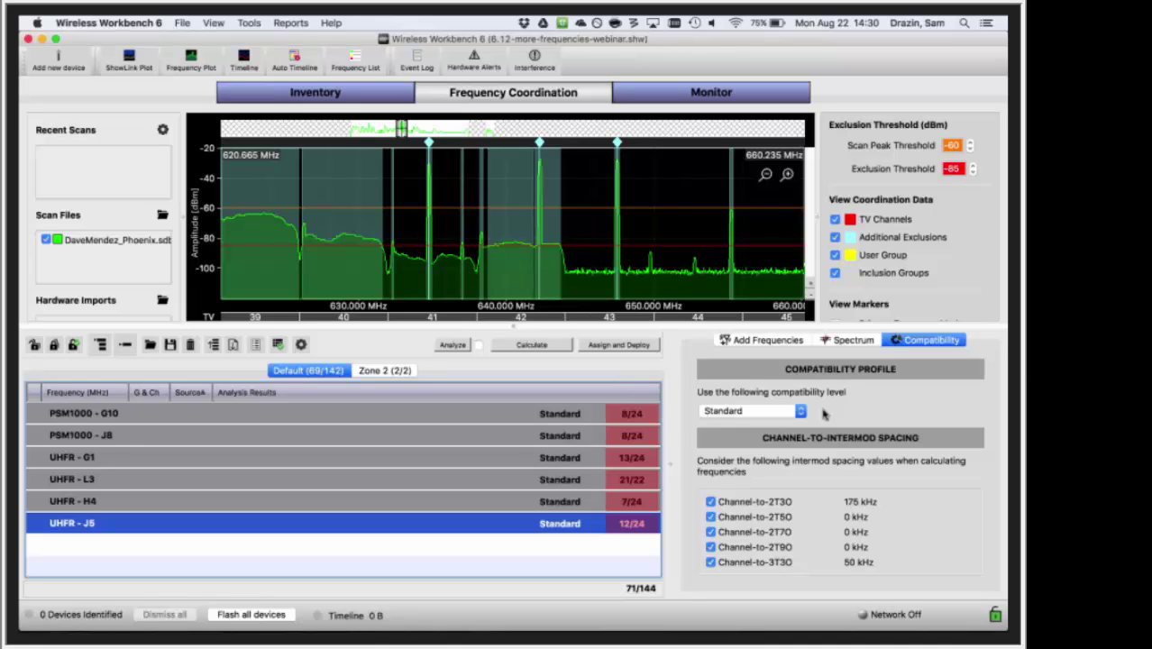
pyautogui.click(572, 551)
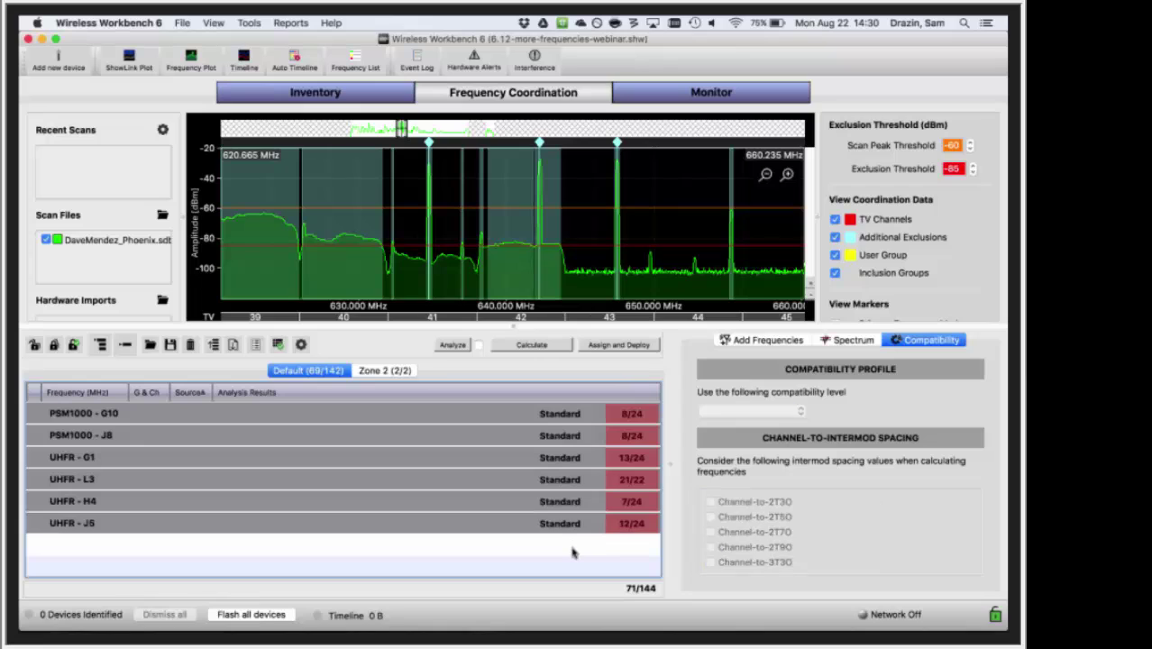
pyautogui.moveTo(575, 551); pyautogui.dragTo(577, 461)
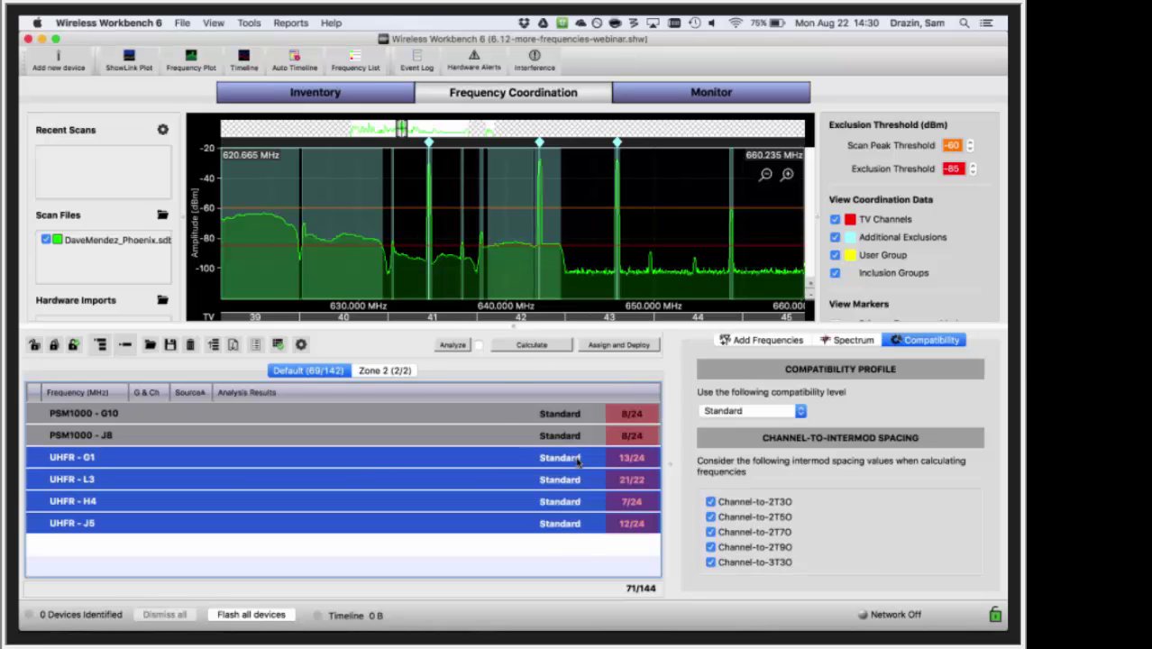
pyautogui.click(575, 417)
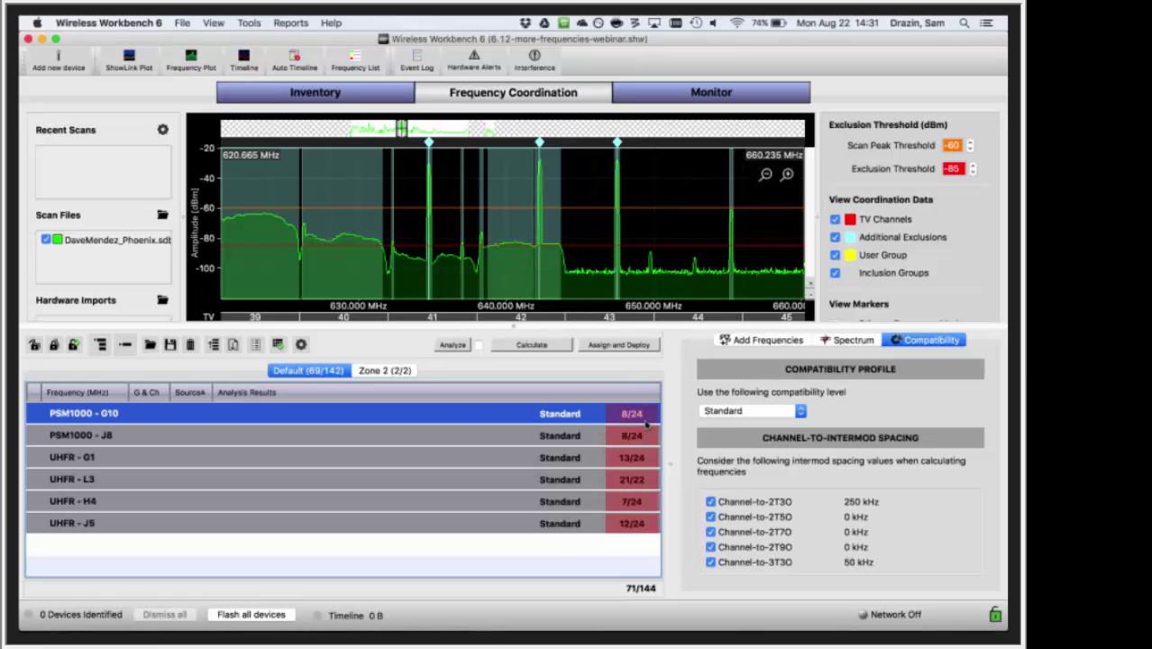
pyautogui.click(727, 411)
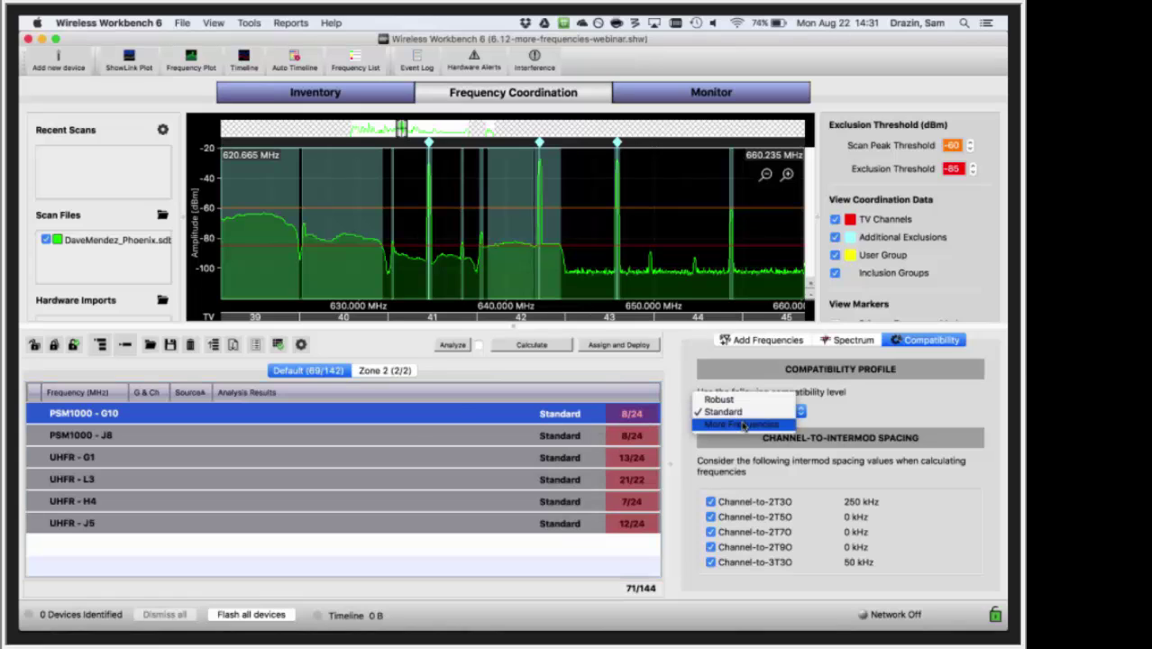
pyautogui.click(743, 424)
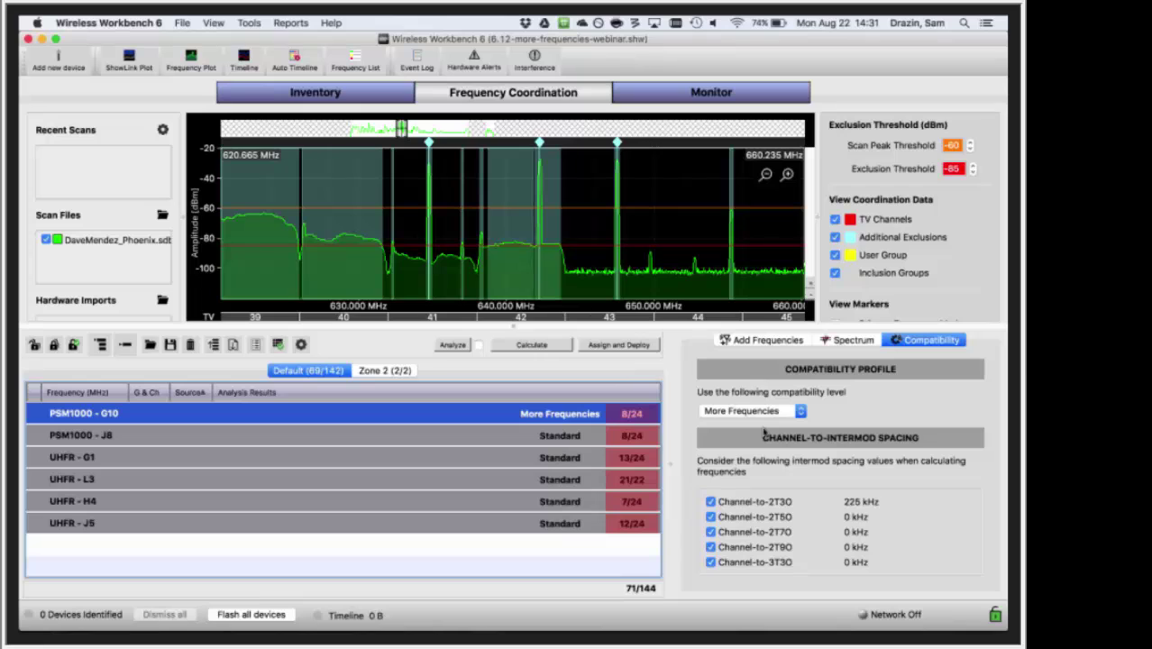
pyautogui.click(754, 411)
# - Return PSM1000 - G10 to Standard compatibility
pyautogui.click(732, 396)
pyautogui.click(624, 561)
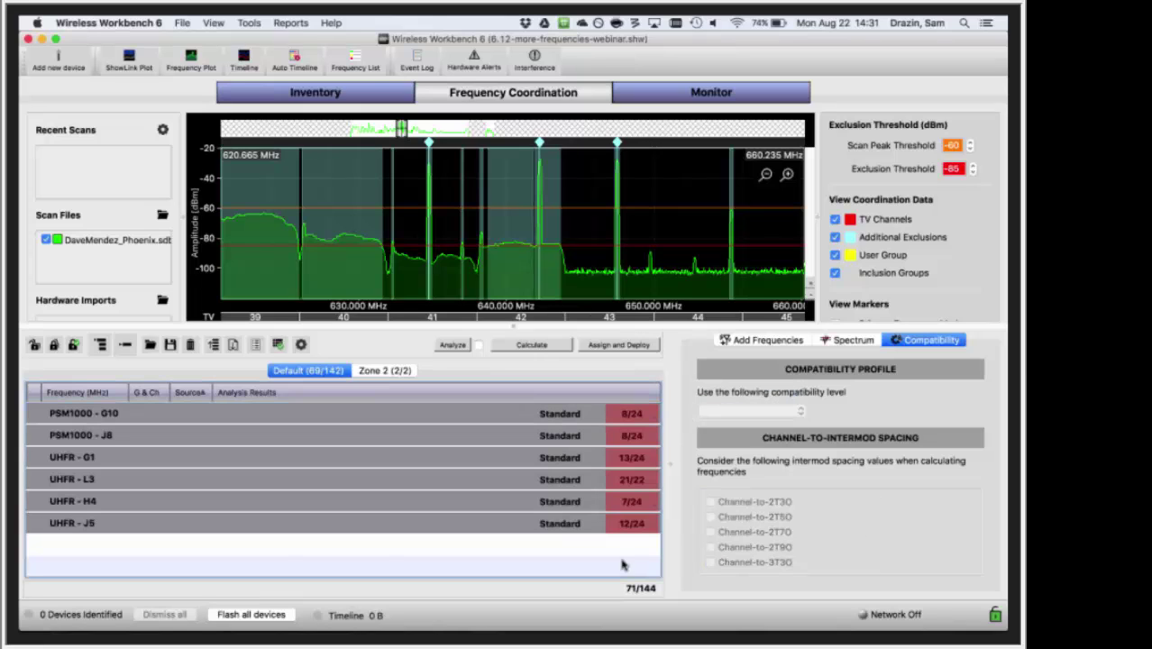
pyautogui.click(581, 458)
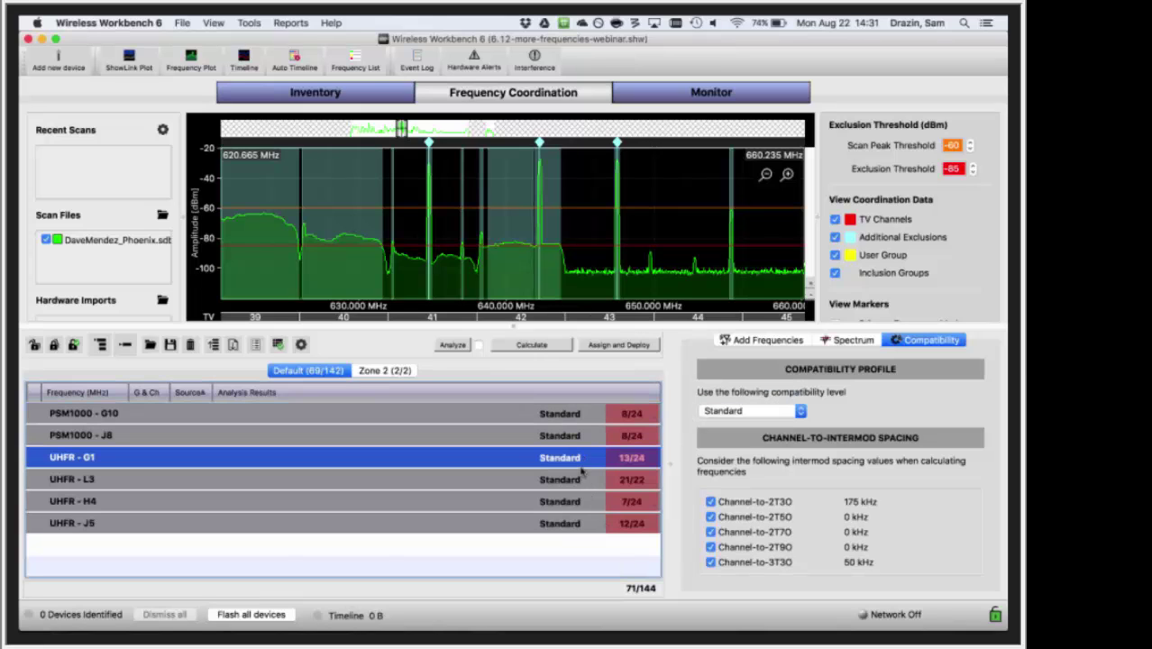
pyautogui.keyDown('shift'); pyautogui.click(580, 524); pyautogui.keyUp('shift')
# - Select UHFR G1 through J5 and exclude channel-to-3T3O intermod spacing
pyautogui.click(620, 534)
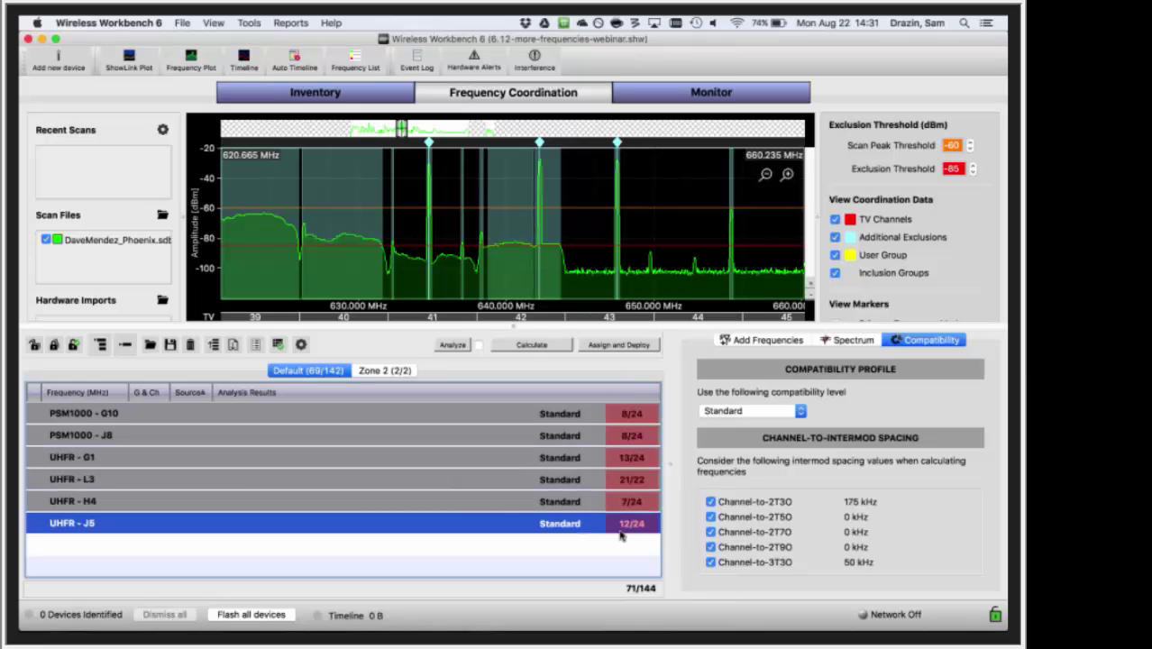
pyautogui.press('Up')
pyautogui.press('Up')
pyautogui.press('Up')
pyautogui.press('Up')
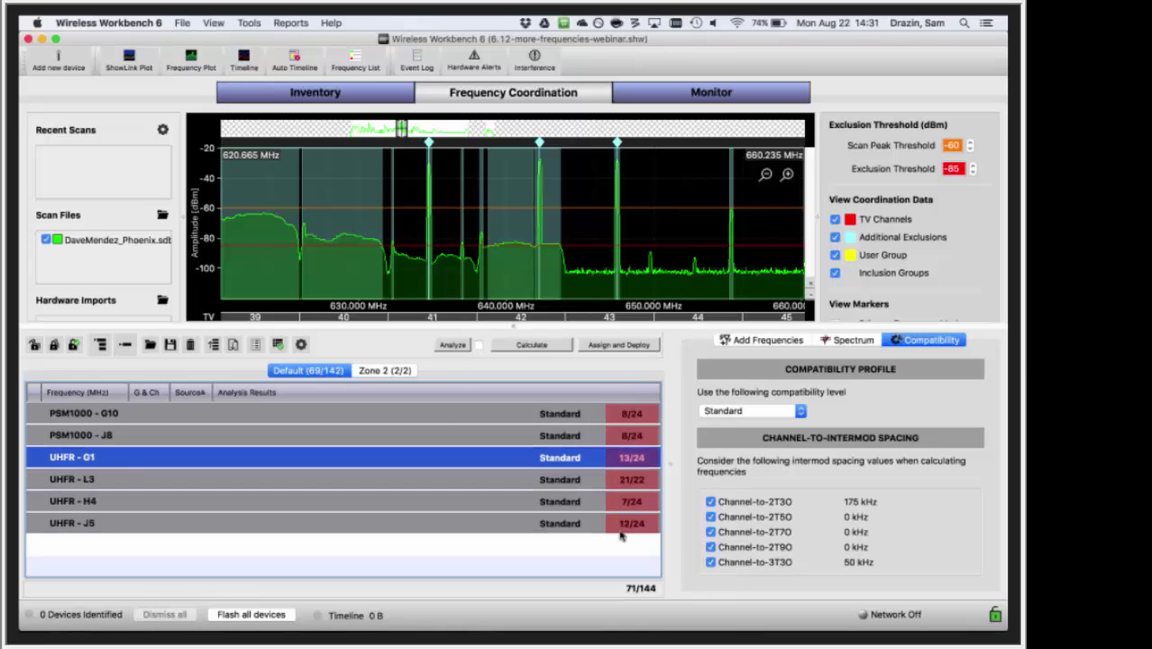
pyautogui.press('Down')
pyautogui.hotkey('shift', 'Down')
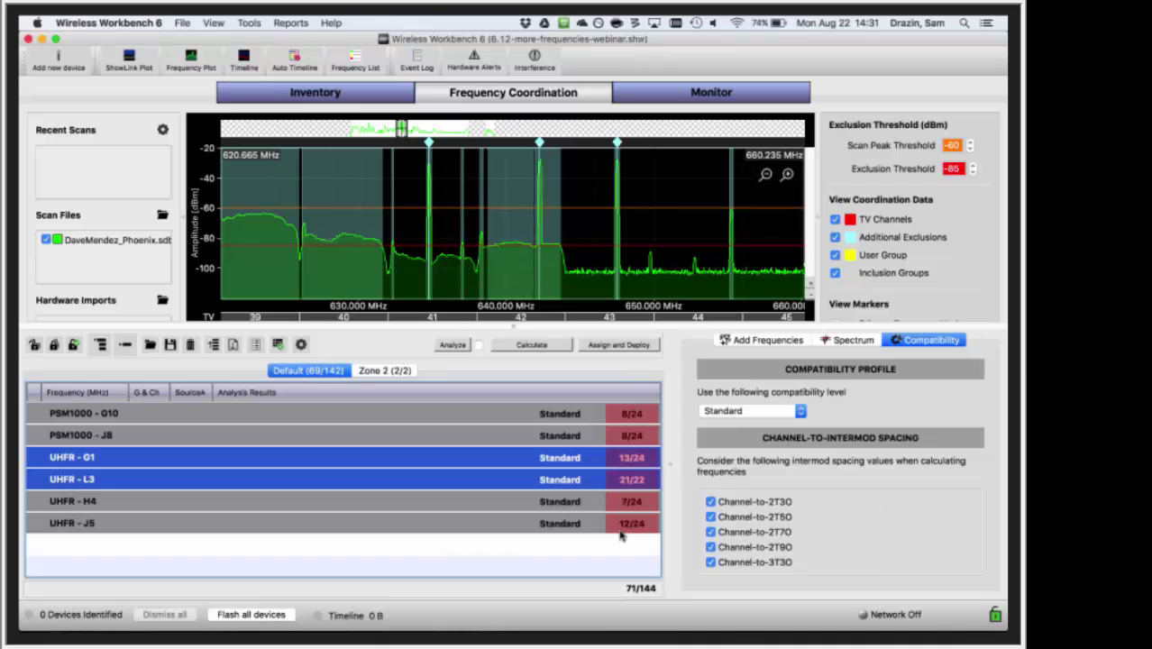
pyautogui.hotkey('shift', 'Down')
pyautogui.hotkey('shift', 'Down')
pyautogui.click(710, 561)
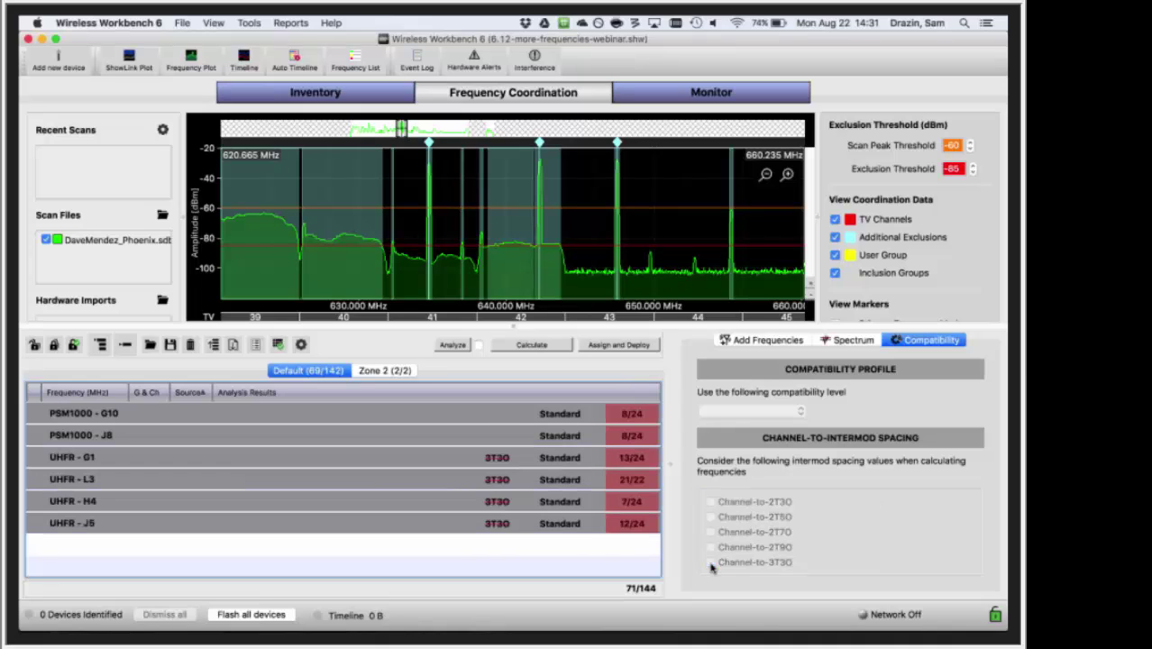
pyautogui.click(581, 531)
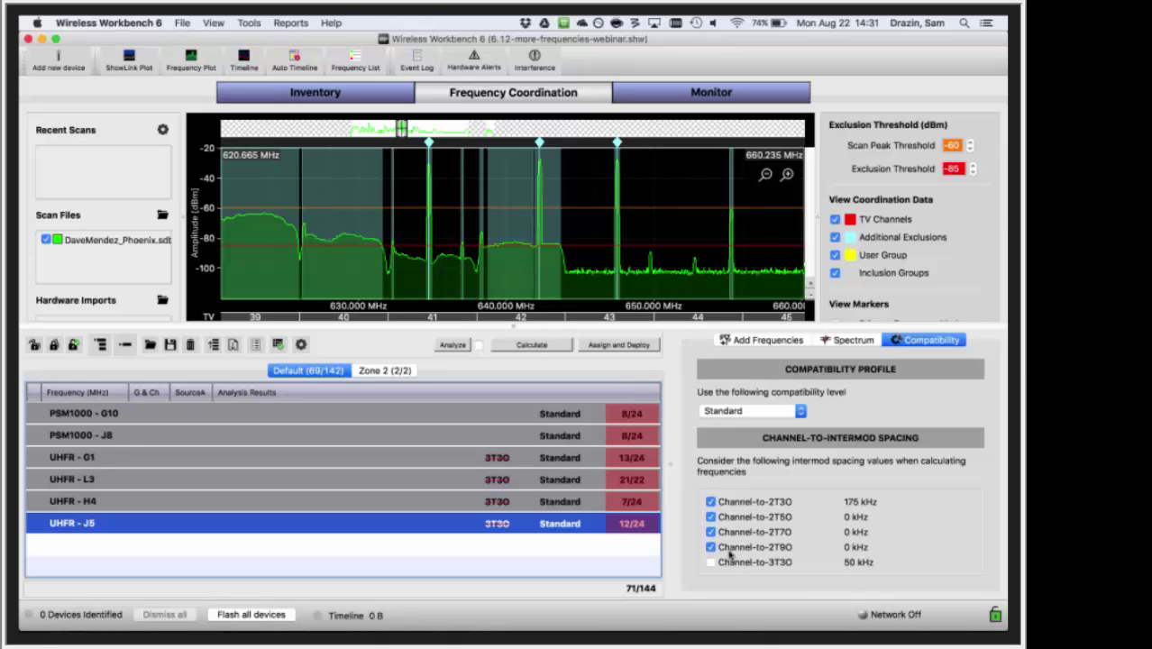
# - Rerun the calculation briefly, stopping with UHFR - L3 at 22/22 and 73/144 total
pyautogui.click(550, 346)
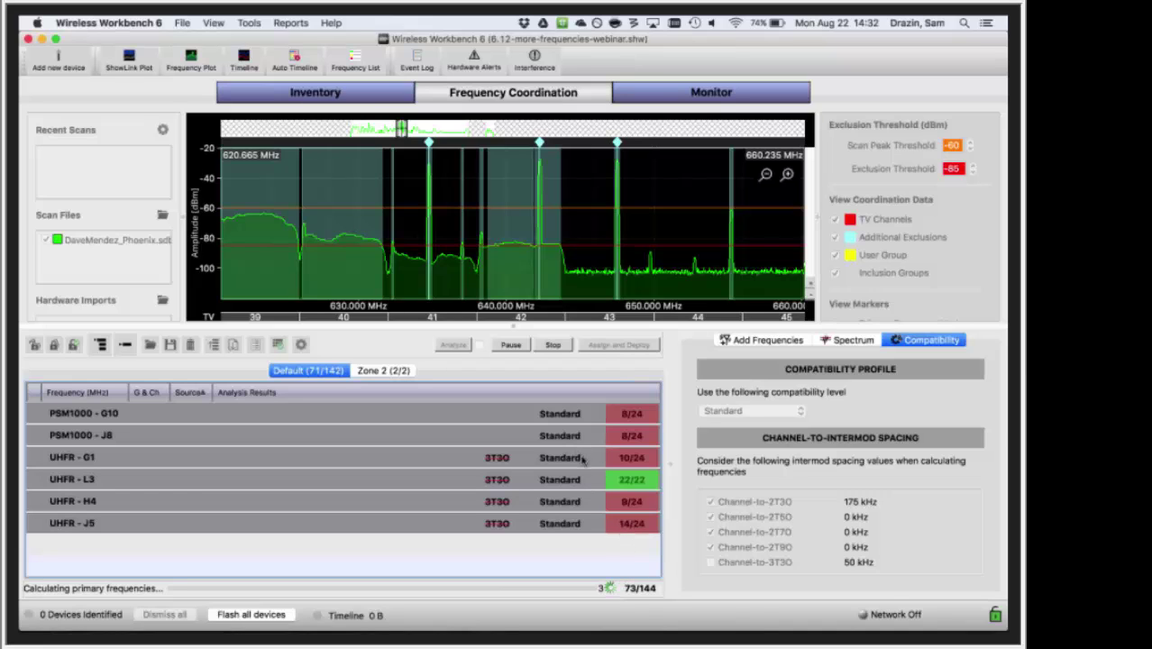
pyautogui.click(556, 344)
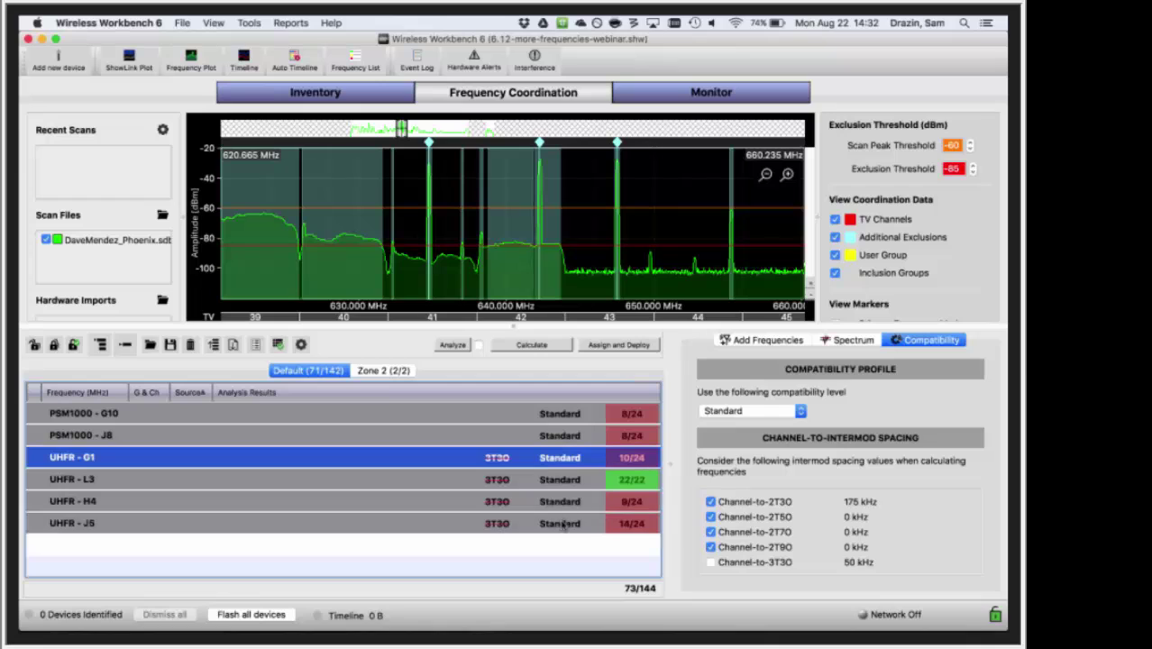
pyautogui.click(710, 412)
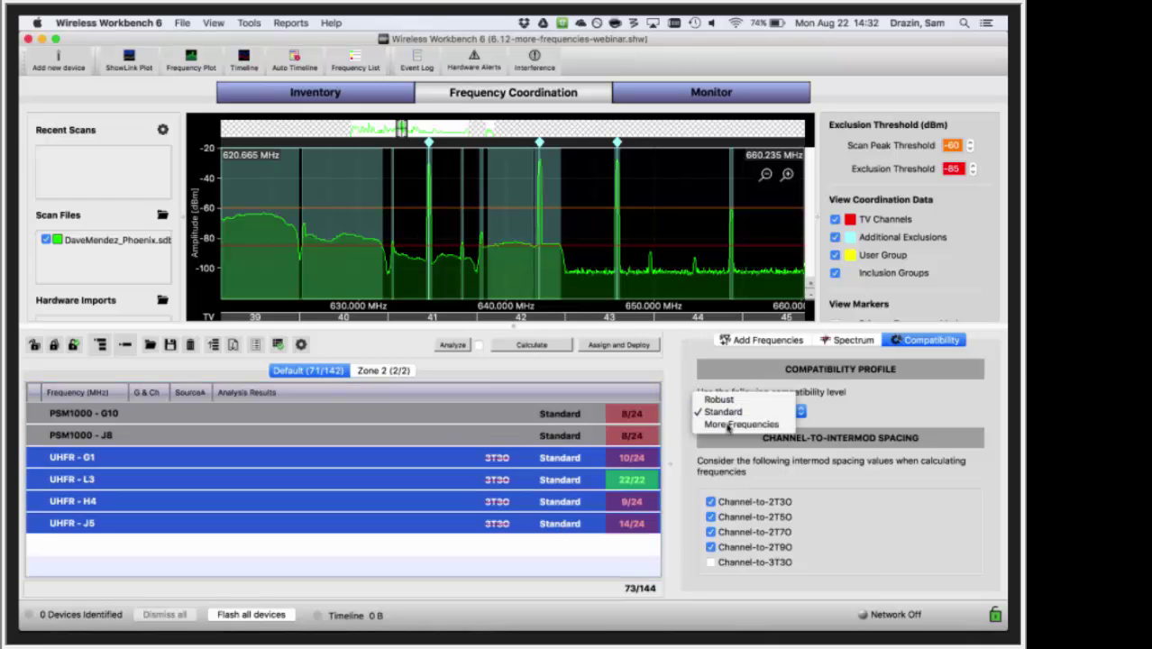
# - Set the UHFR devices to More Frequencies, then recalculate and stop at 73/144
pyautogui.click(728, 425)
pyautogui.click(579, 458)
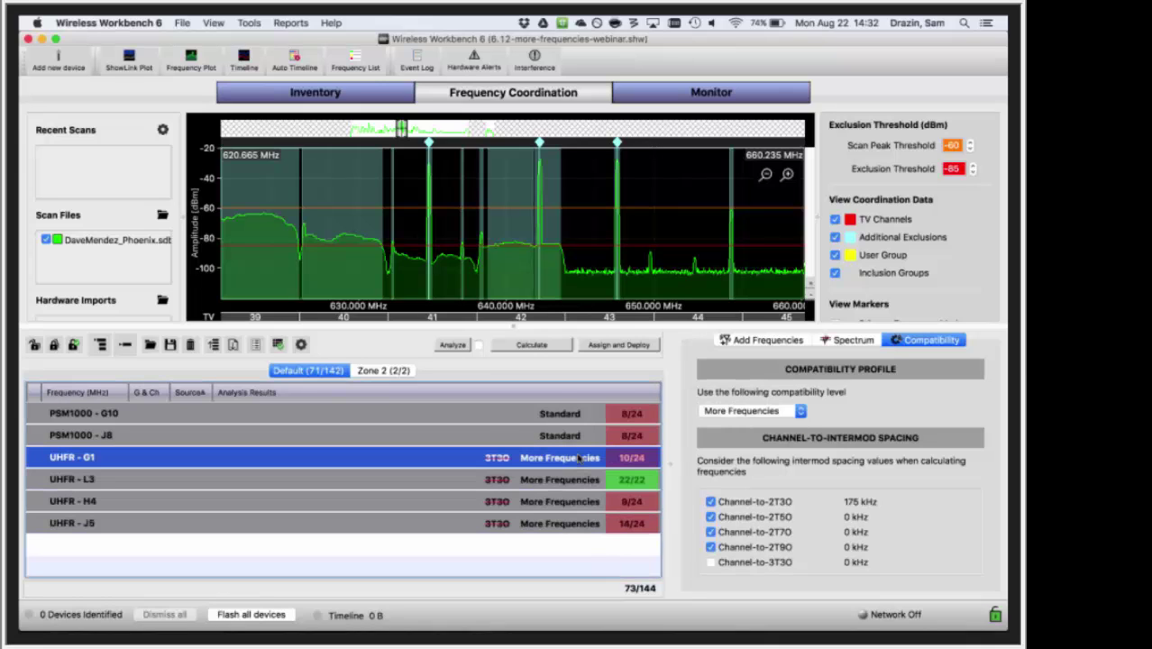
pyautogui.click(532, 345)
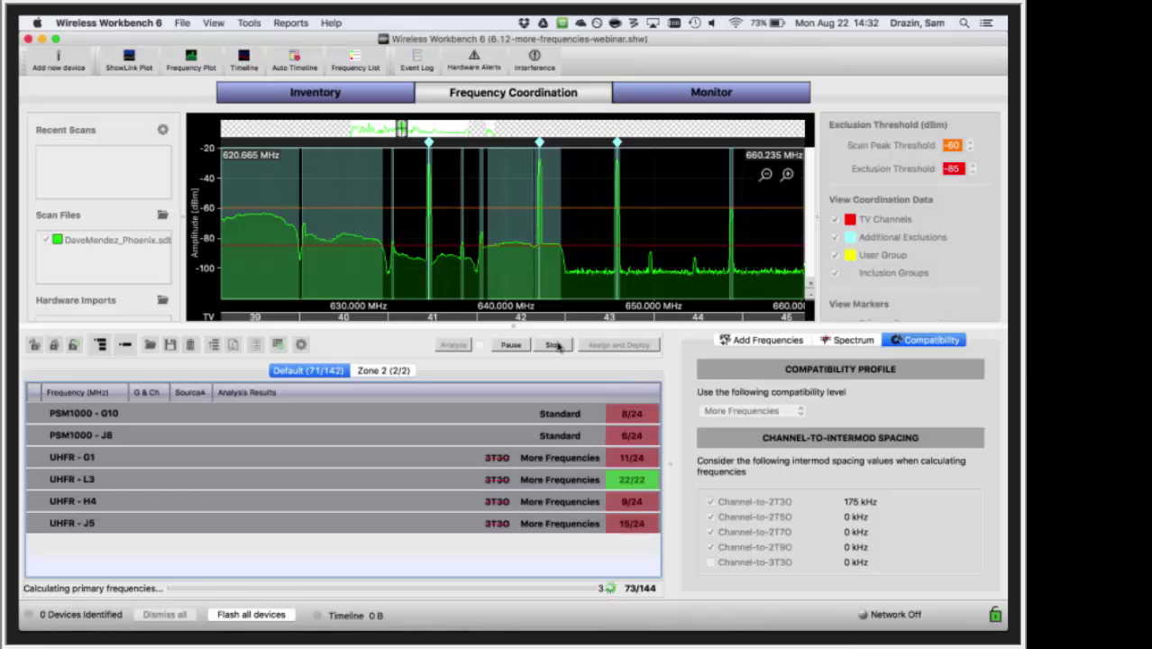
pyautogui.click(555, 345)
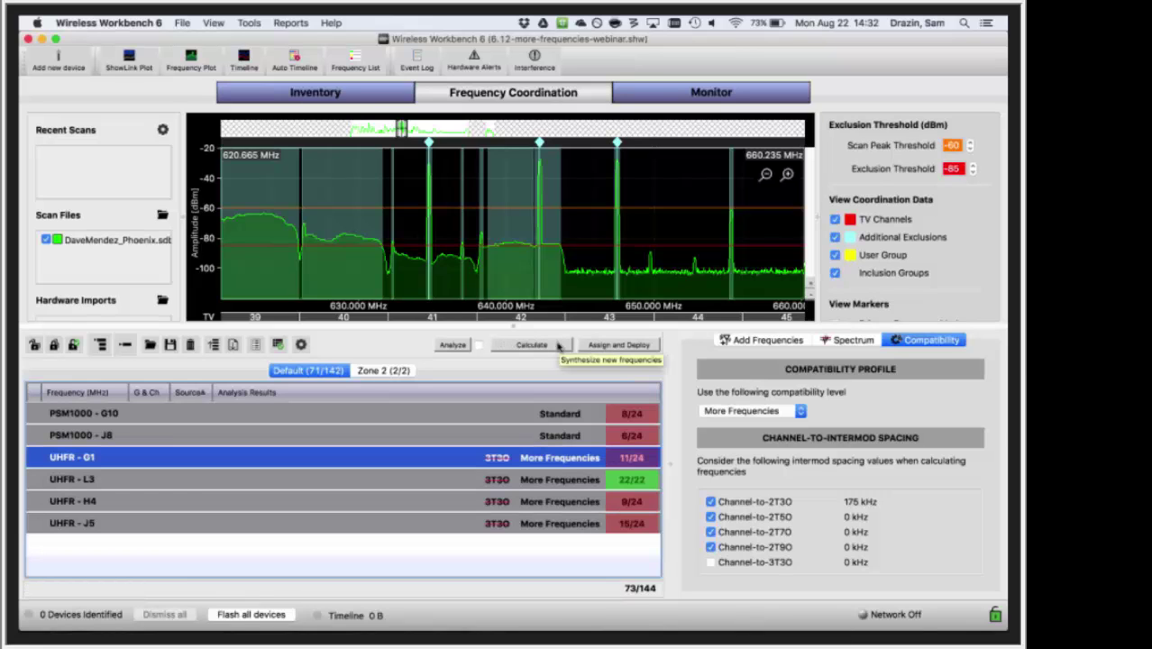
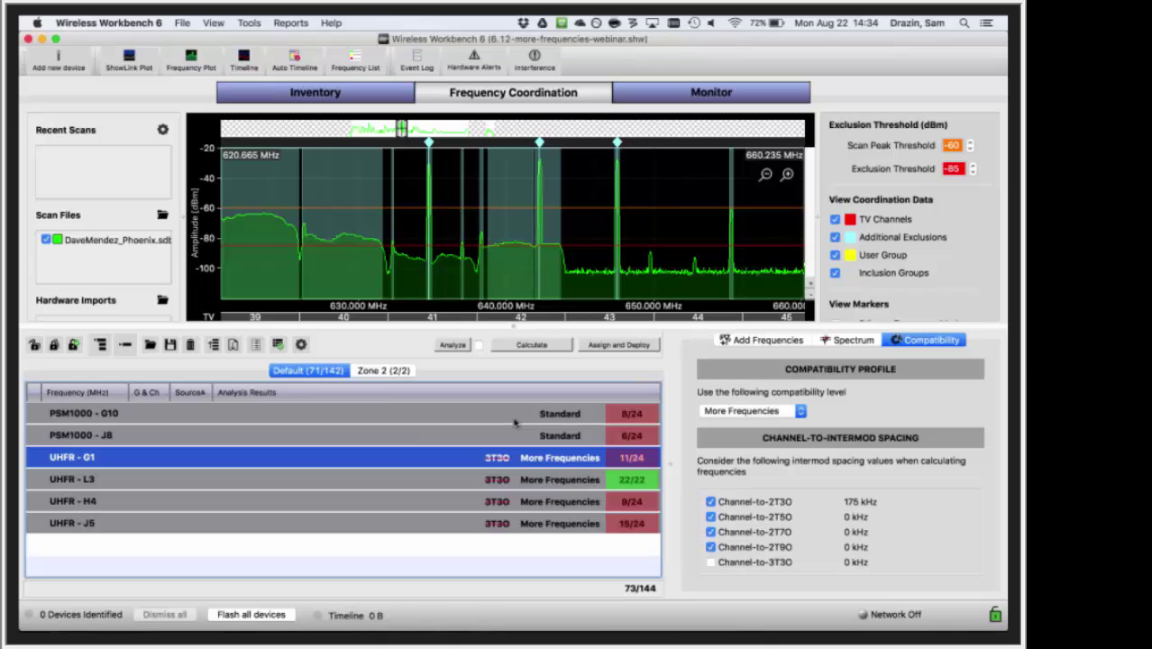
# - Select the PSM1000 - J8 and UHFR - G1 rows together
pyautogui.click(377, 439)
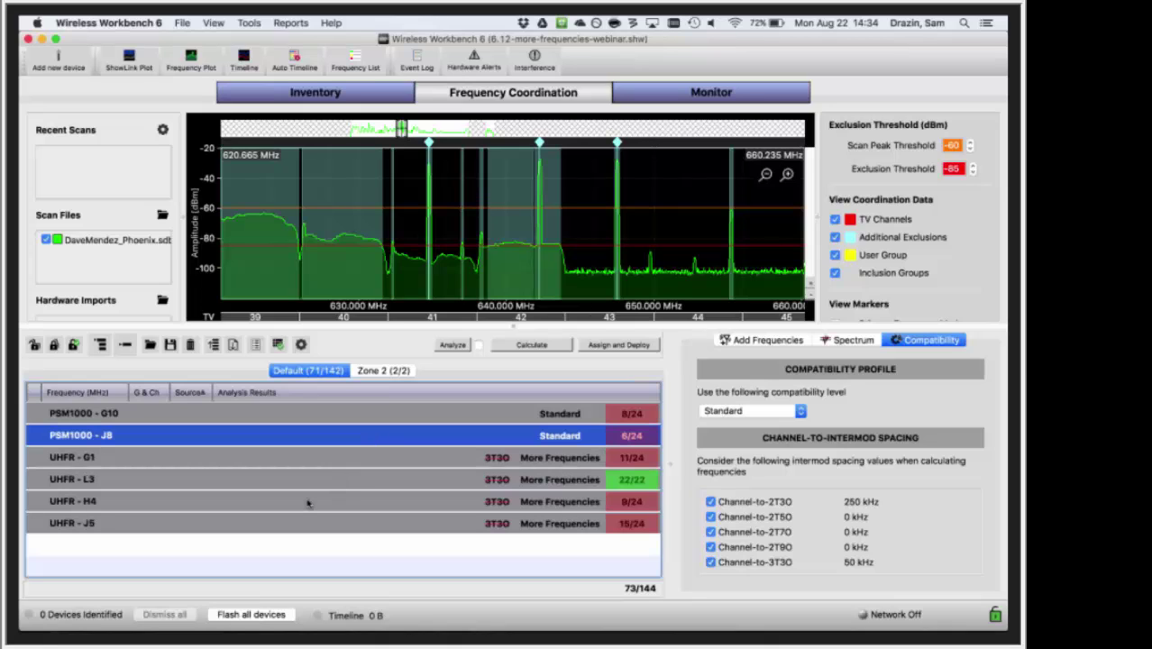
pyautogui.keyDown('shift'); pyautogui.click(263, 462); pyautogui.keyUp('shift')
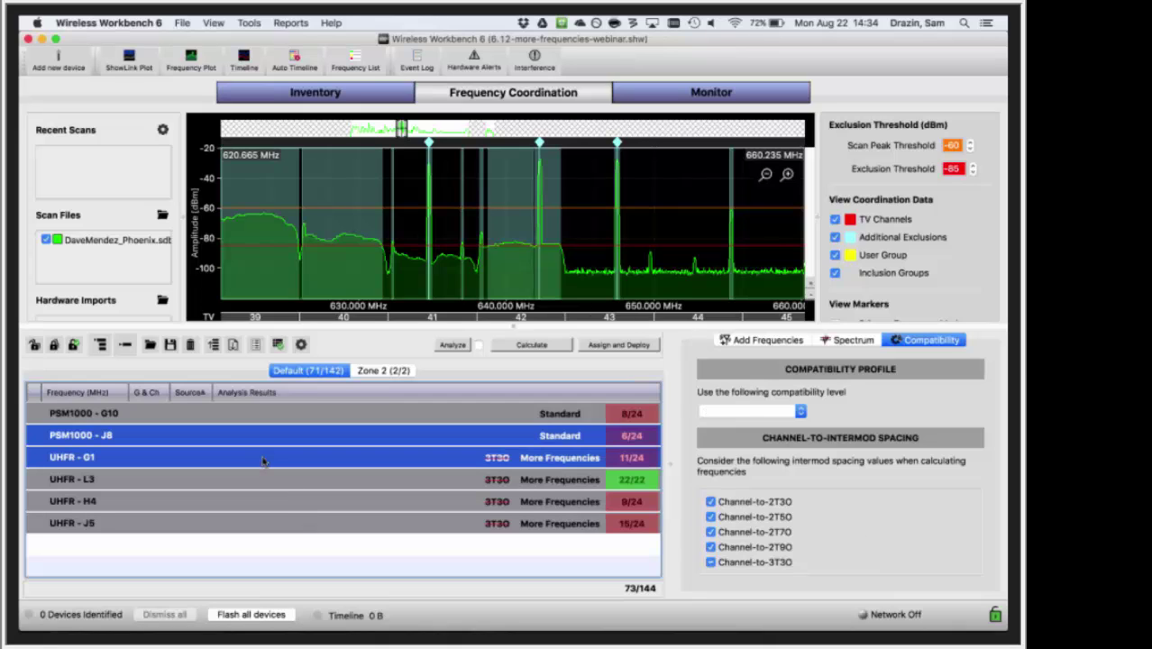
# - Move PSM1000 - J8 and UHFR - G1 into Zone 2
pyautogui.rightClick(323, 452)
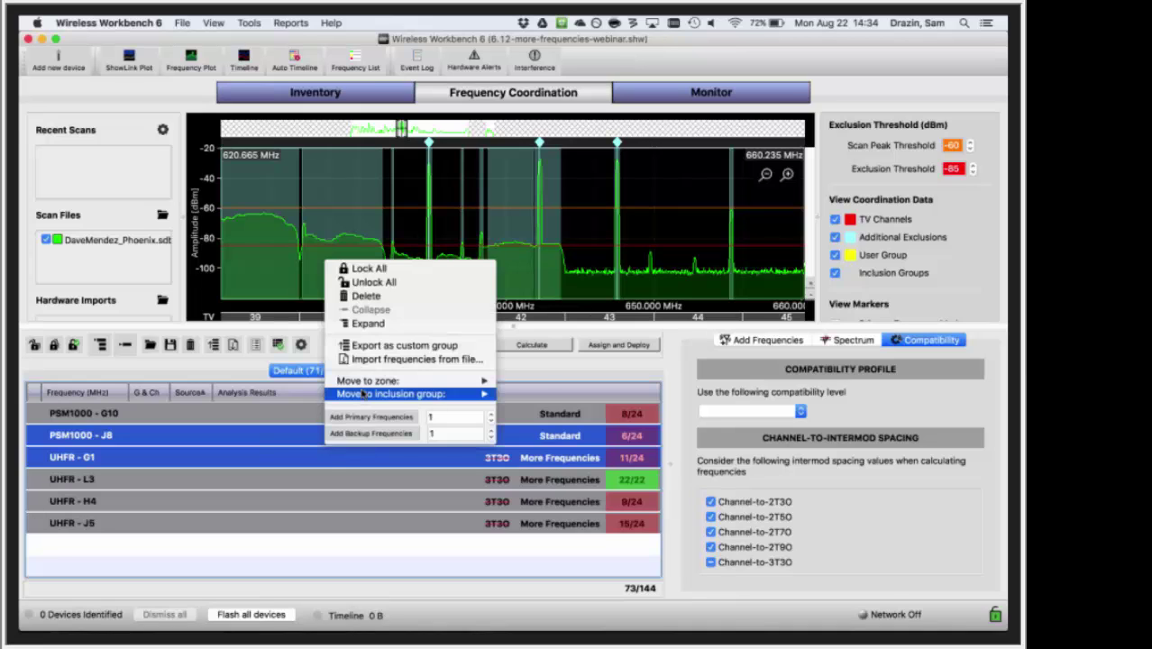
pyautogui.moveTo(364, 383)
pyautogui.click(523, 397)
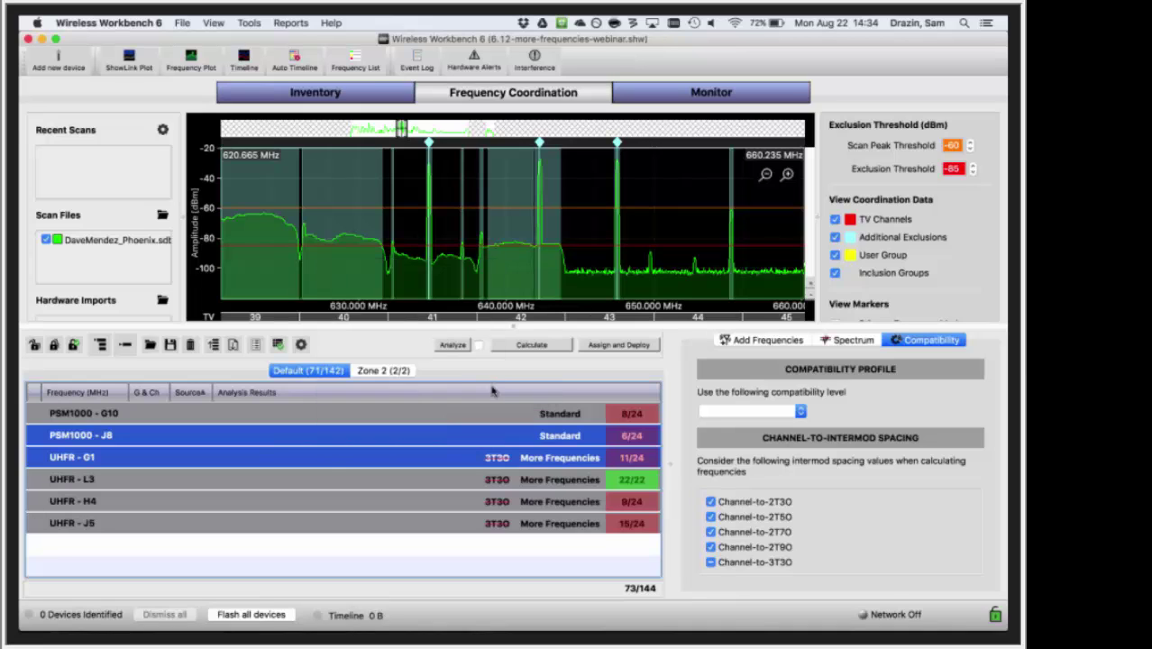
pyautogui.click(396, 370)
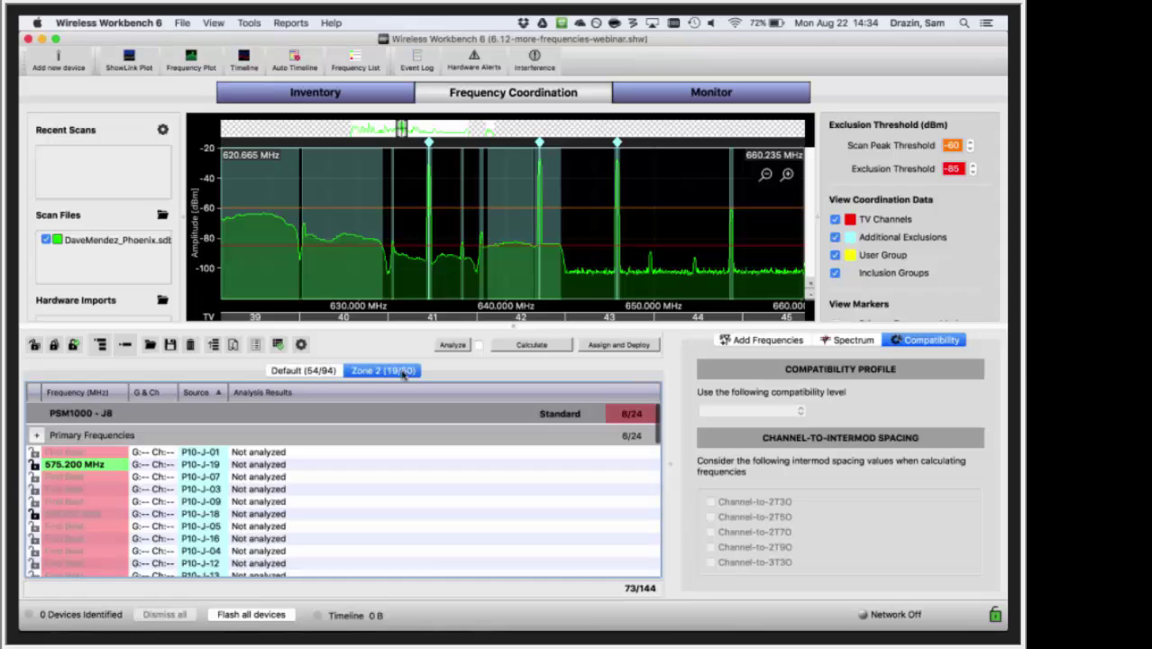
# - Collapse the lists, remove the stray UHFR - L3 from Zone 2, and review both zones
pyautogui.click(127, 349)
pyautogui.click(337, 461)
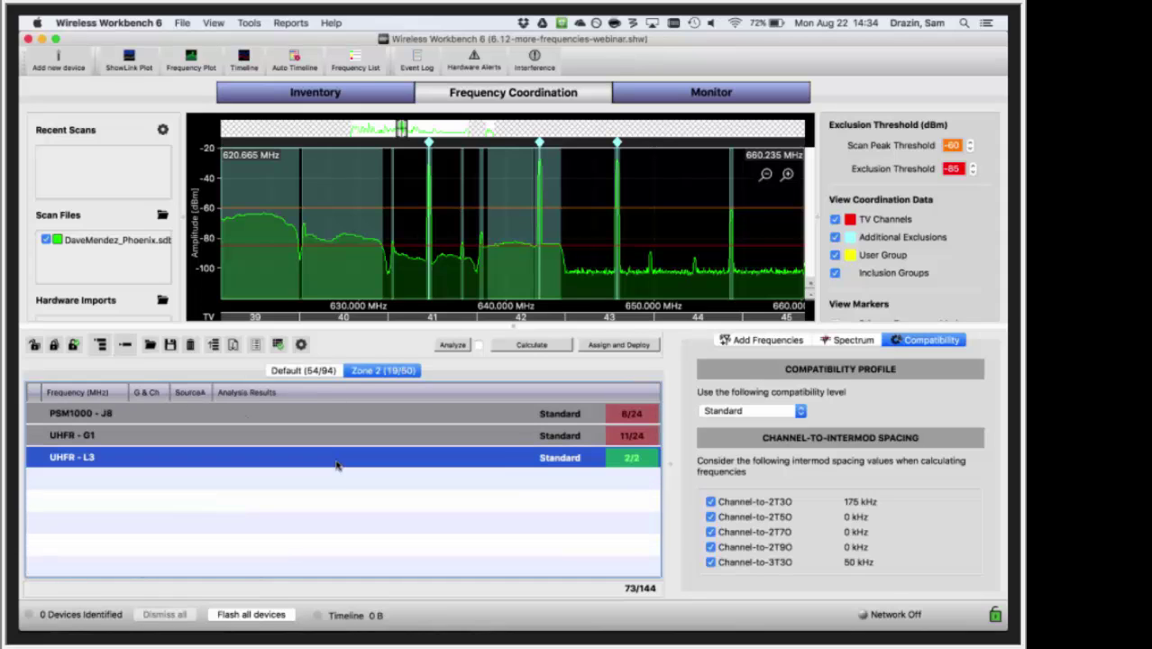
pyautogui.rightClick(336, 462)
pyautogui.moveTo(402, 408)
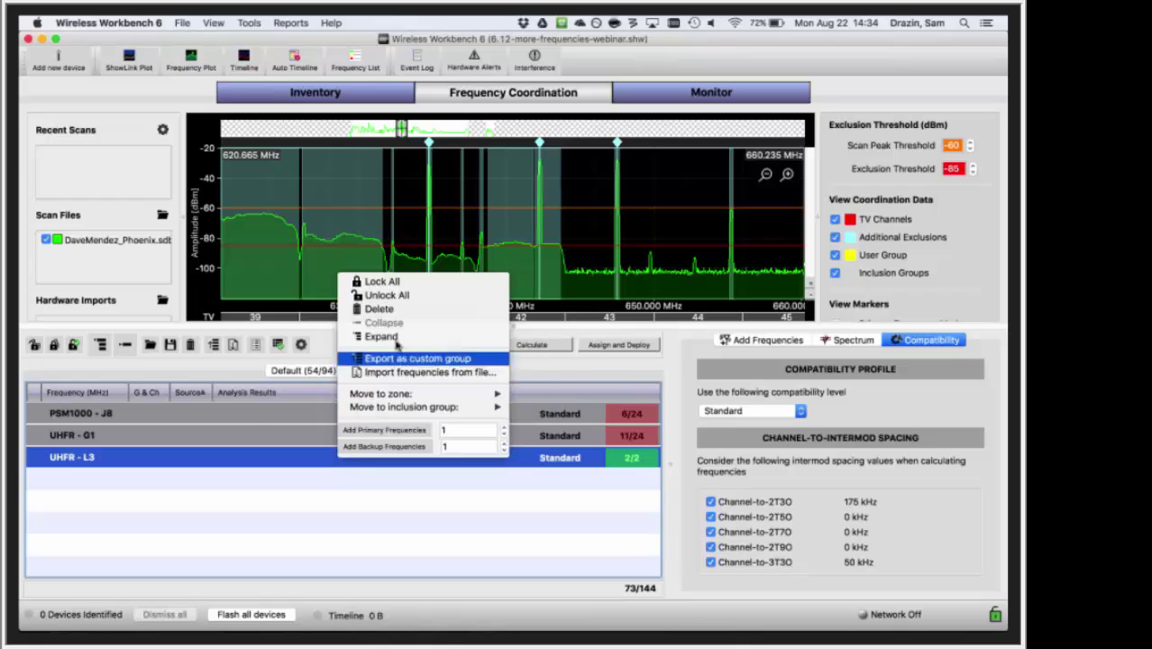
pyautogui.click(378, 308)
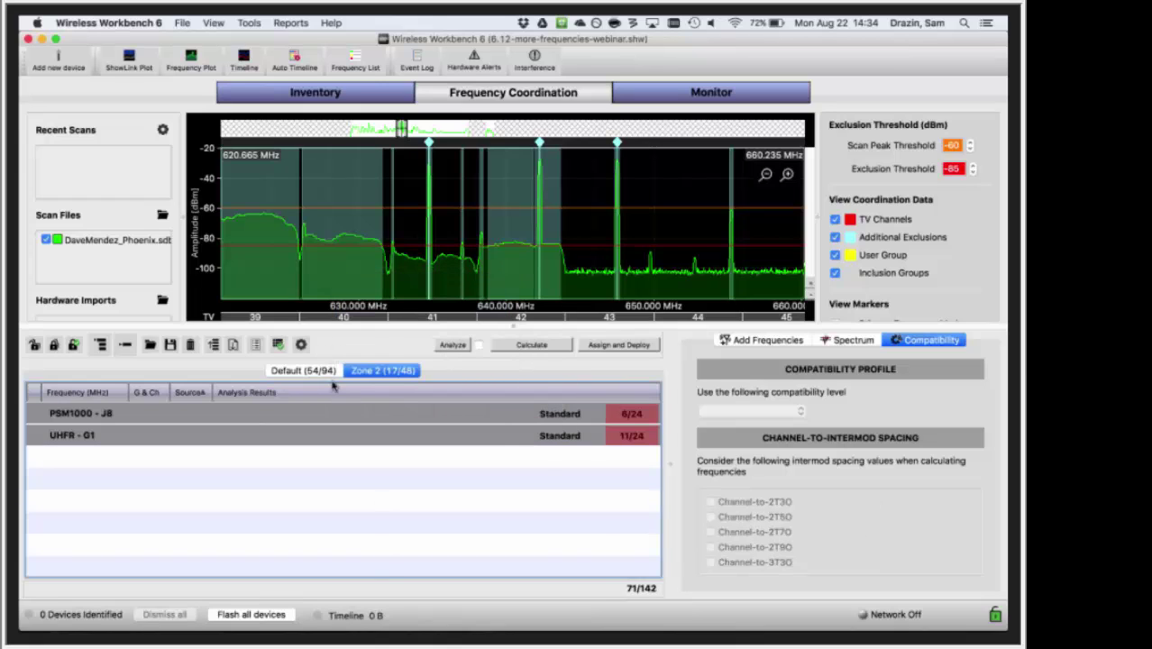
pyautogui.click(327, 371)
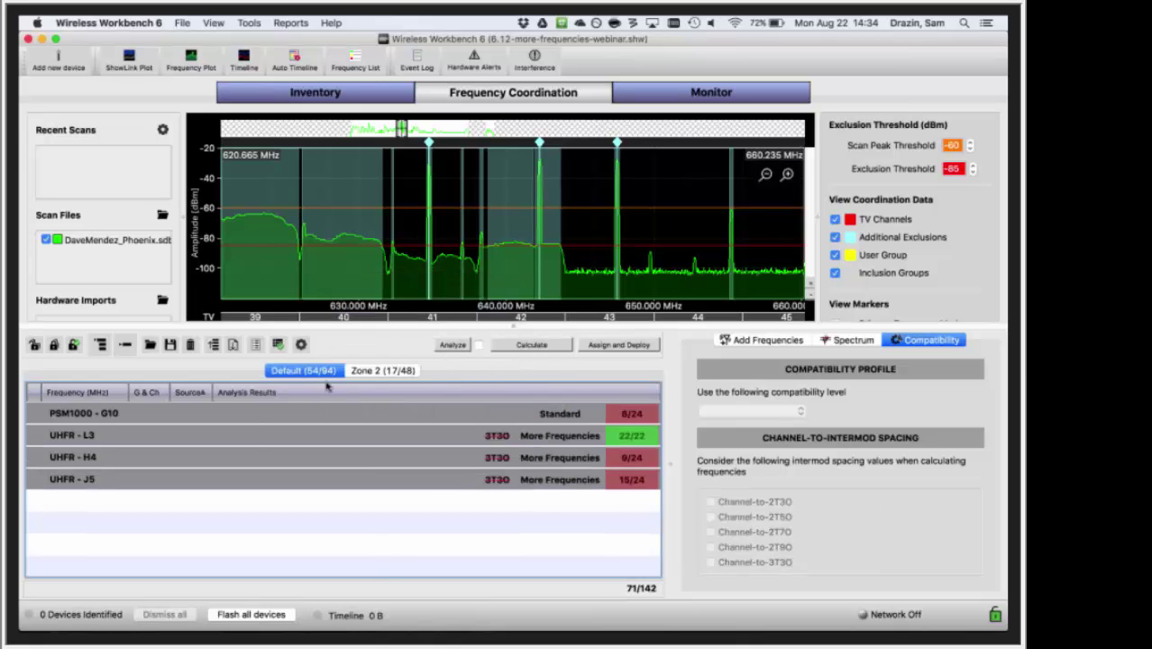
pyautogui.click(357, 373)
pyautogui.click(294, 372)
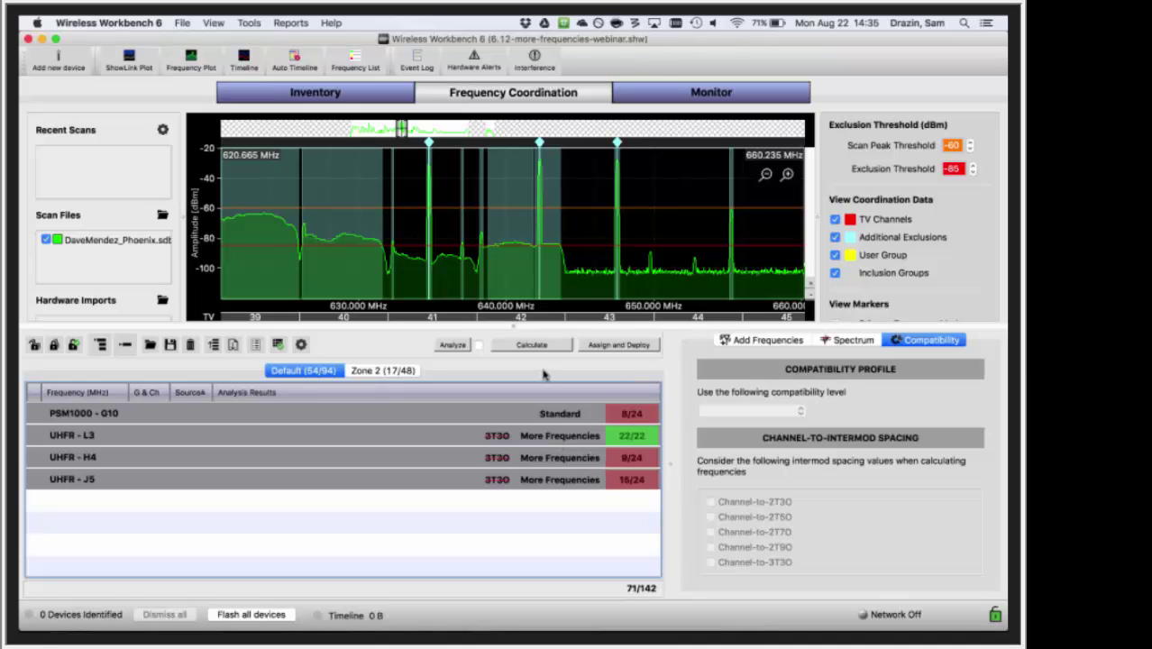
# - Run a calculation from Zone 2 and stop it at 123/142 coordinated
pyautogui.click(397, 373)
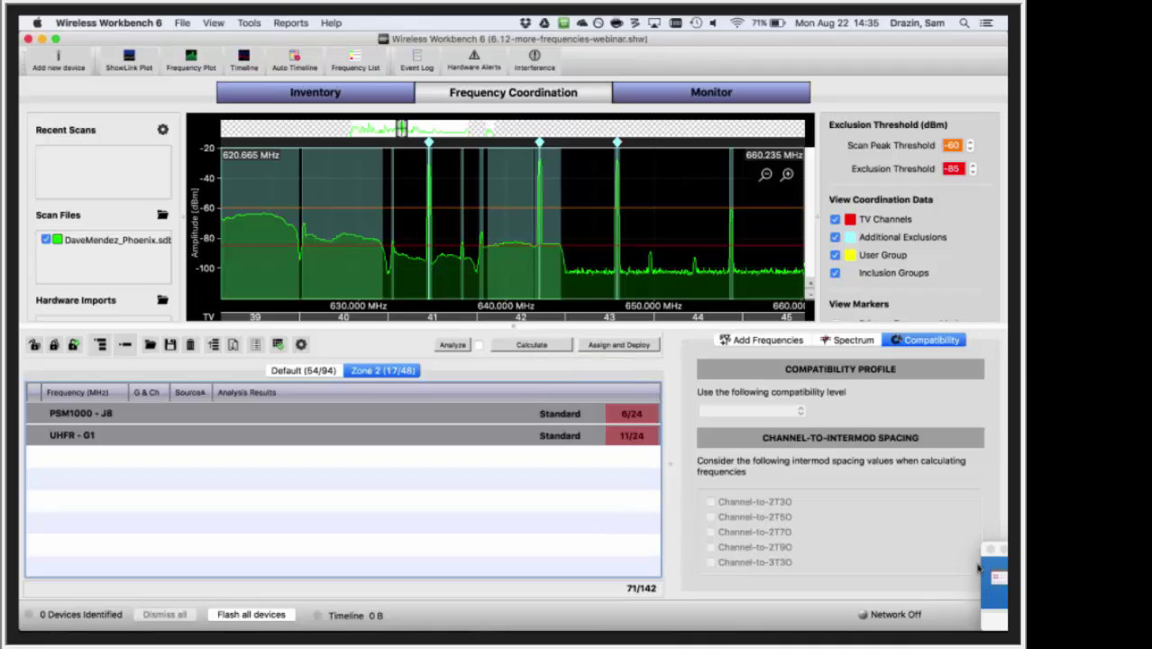
pyautogui.click(532, 346)
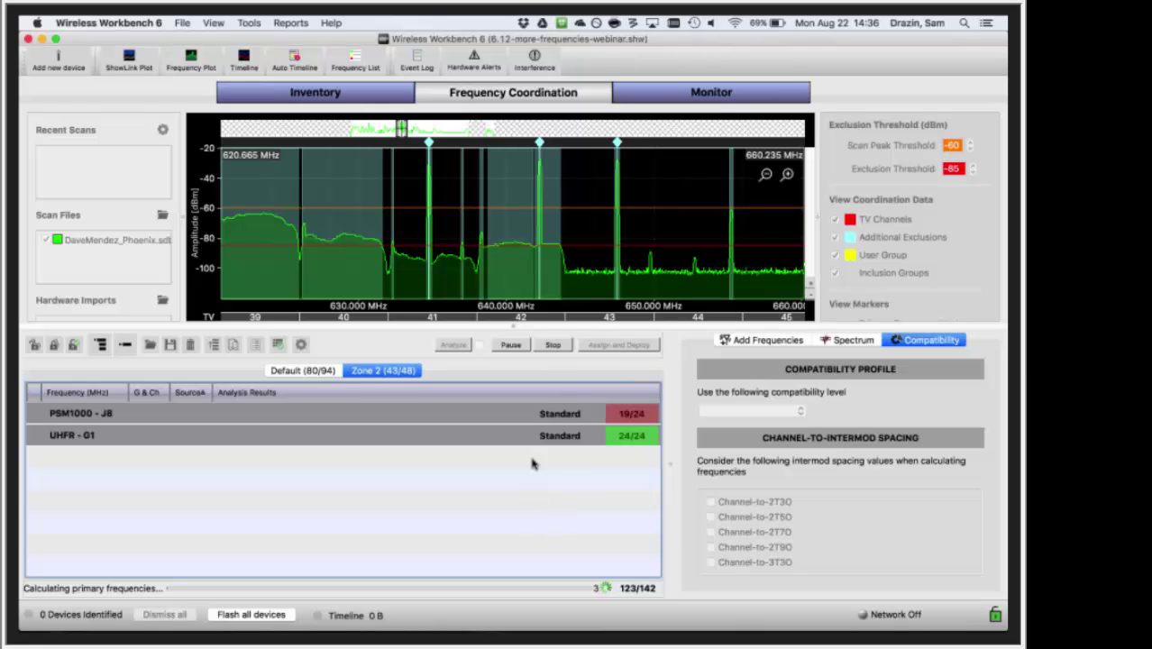
pyautogui.click(549, 346)
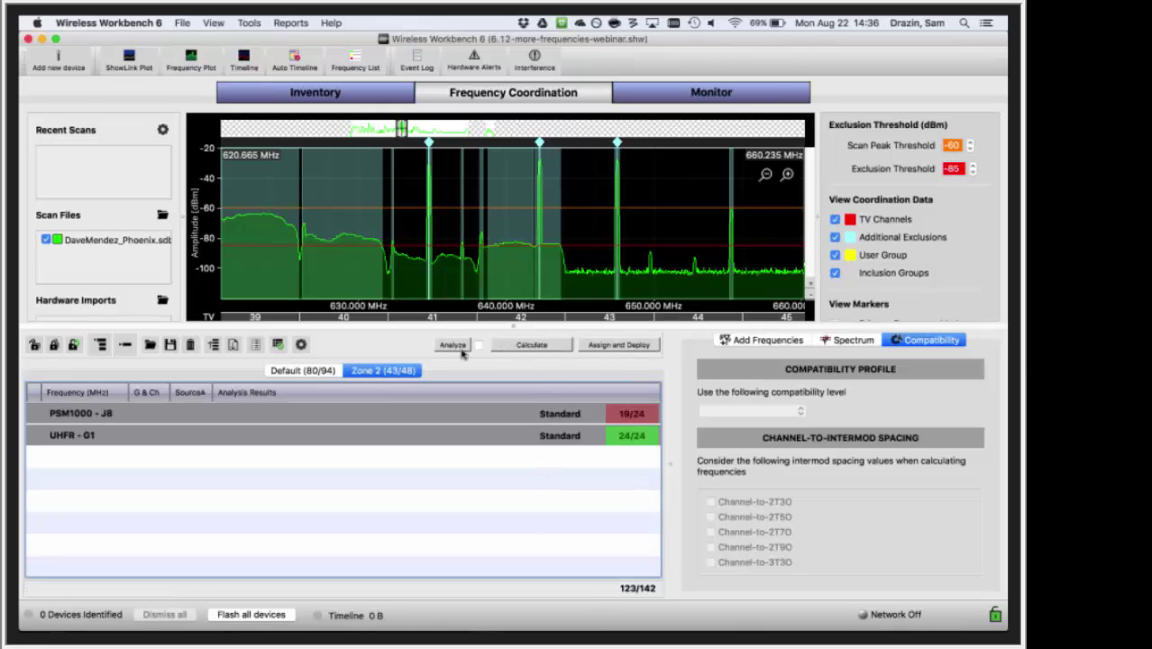
# - Set PSM1000 - G10 in the Default zone to More Frequencies compatibility
pyautogui.click(303, 370)
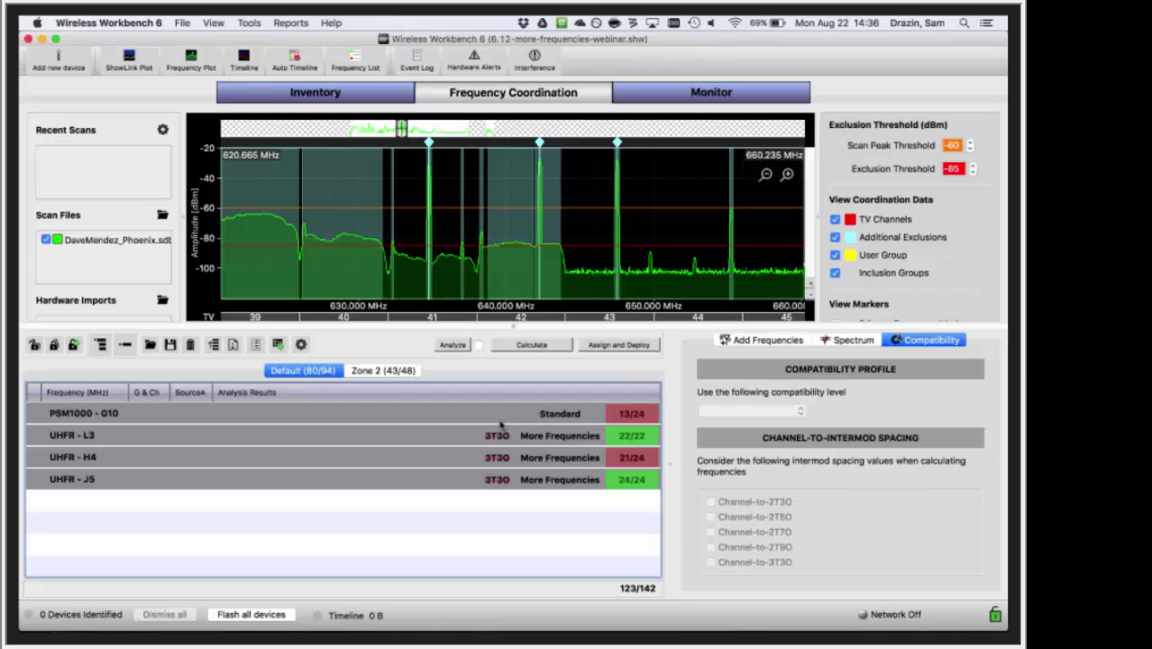
pyautogui.click(500, 419)
pyautogui.click(719, 412)
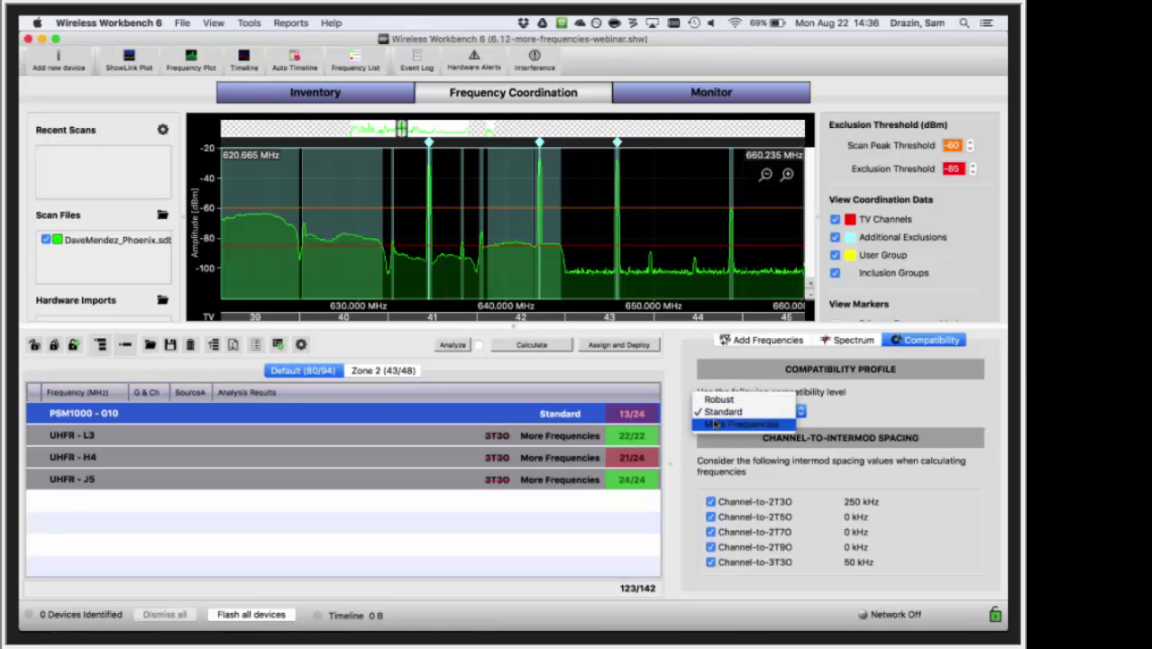
pyautogui.click(717, 423)
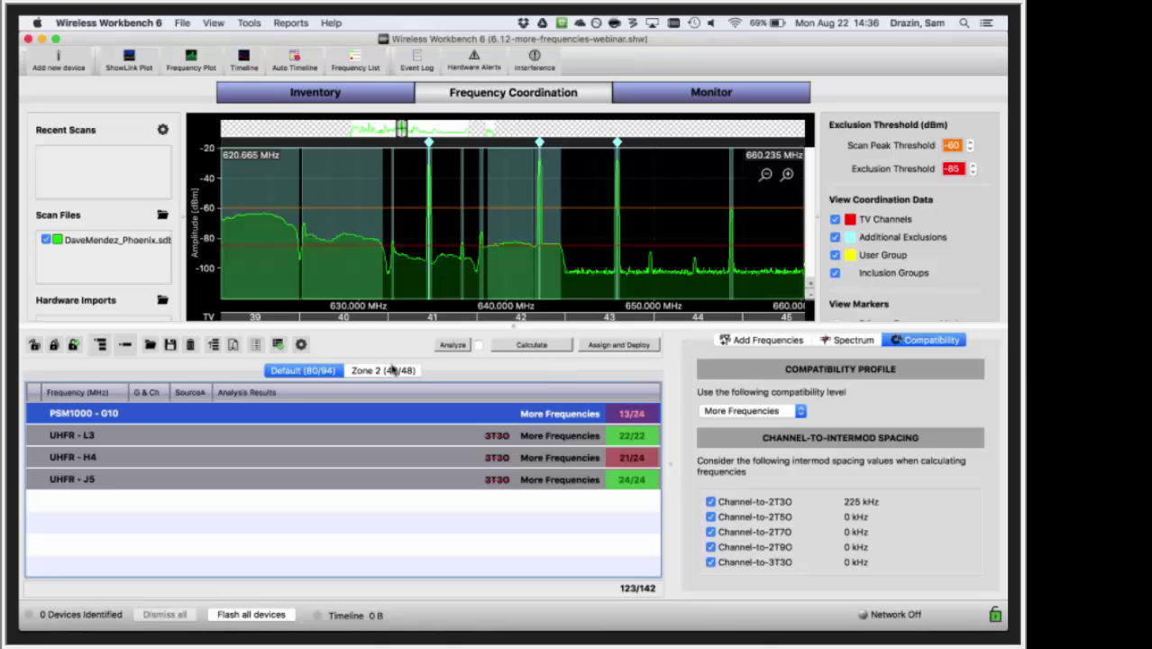
# - In Zone 2, set PSM1000 - J8 and UHFR - G1 to More Frequencies compatibility
pyautogui.click(393, 369)
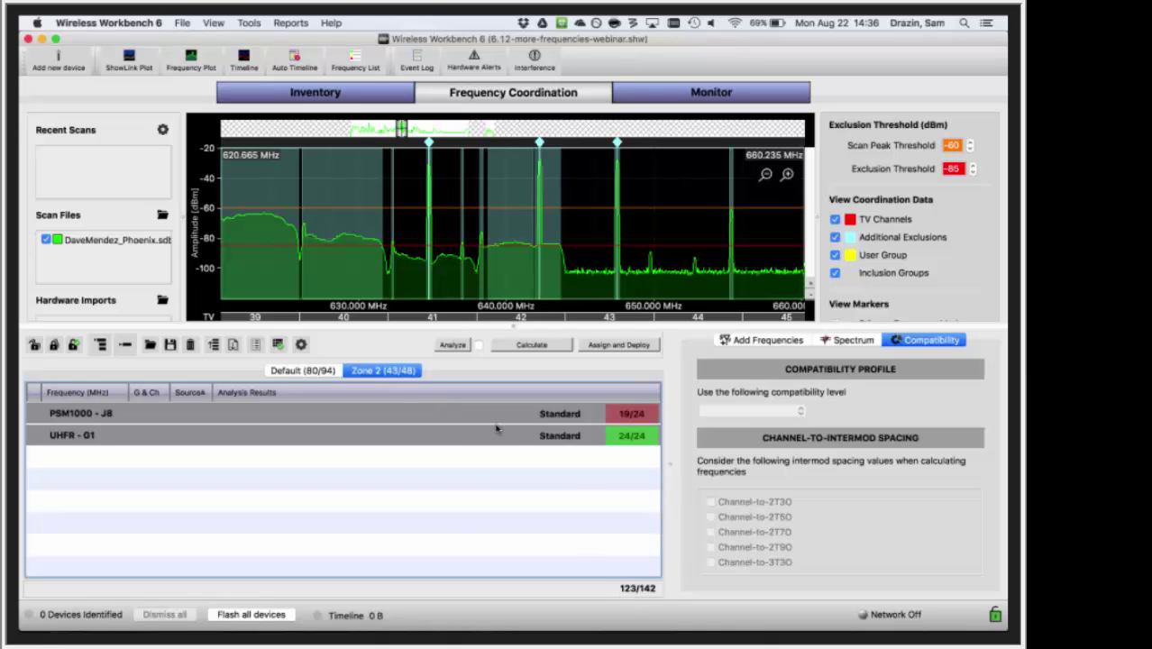
pyautogui.moveTo(536, 455); pyautogui.dragTo(528, 414)
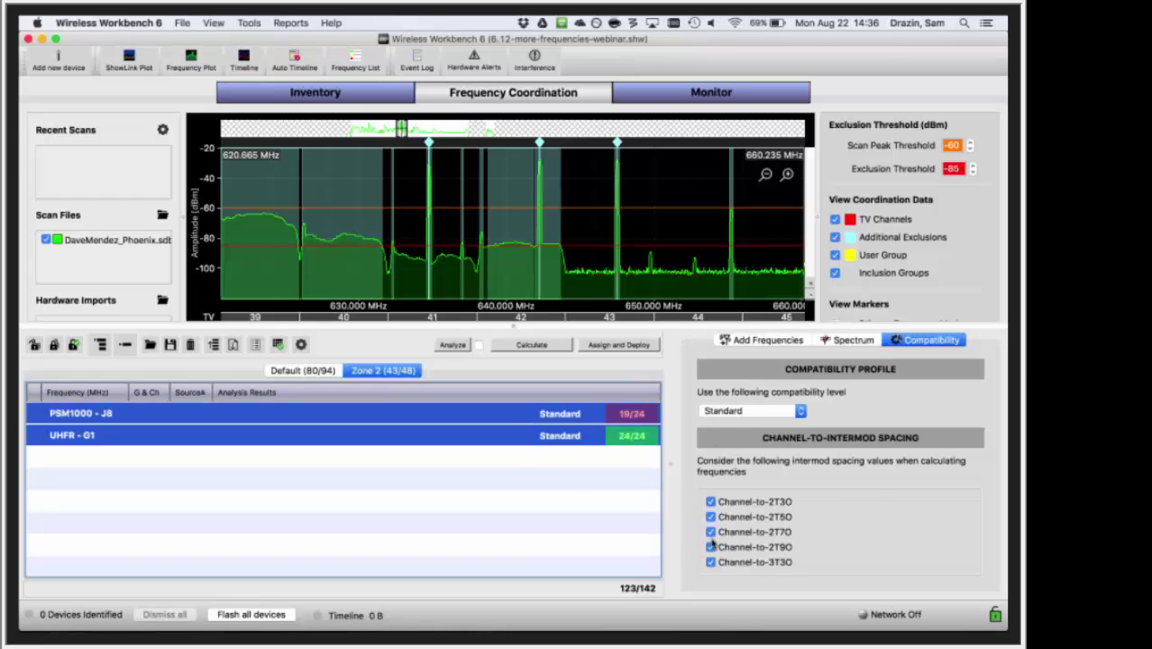
pyautogui.click(549, 419)
pyautogui.click(710, 561)
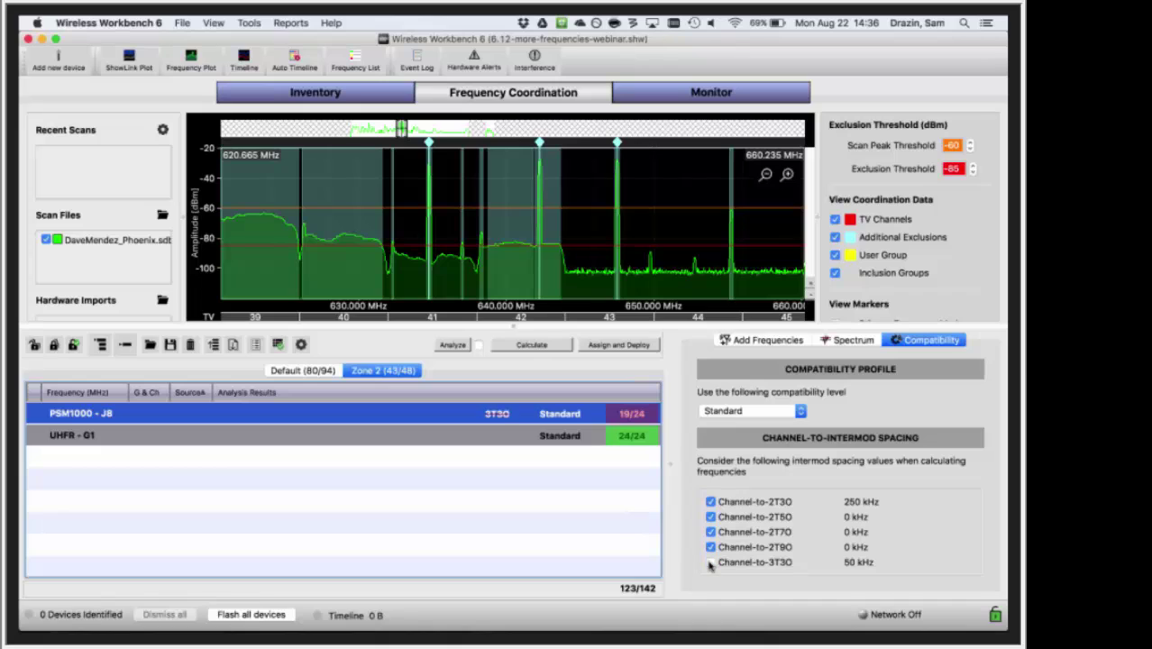
pyautogui.click(710, 562)
pyautogui.click(765, 407)
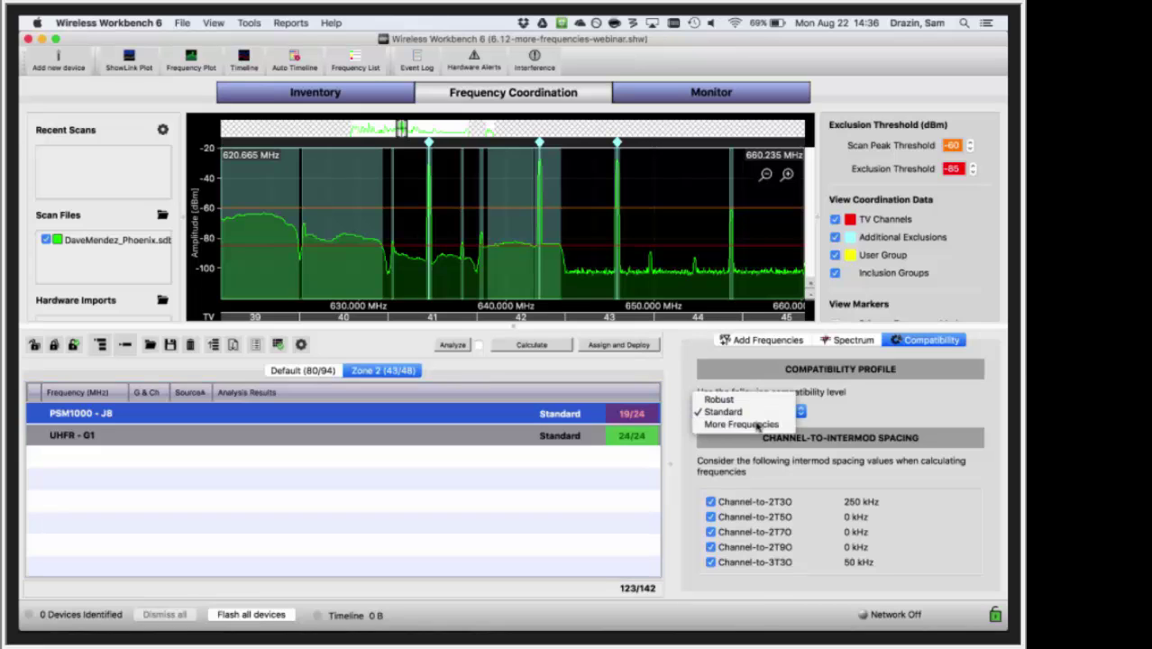
pyautogui.click(756, 426)
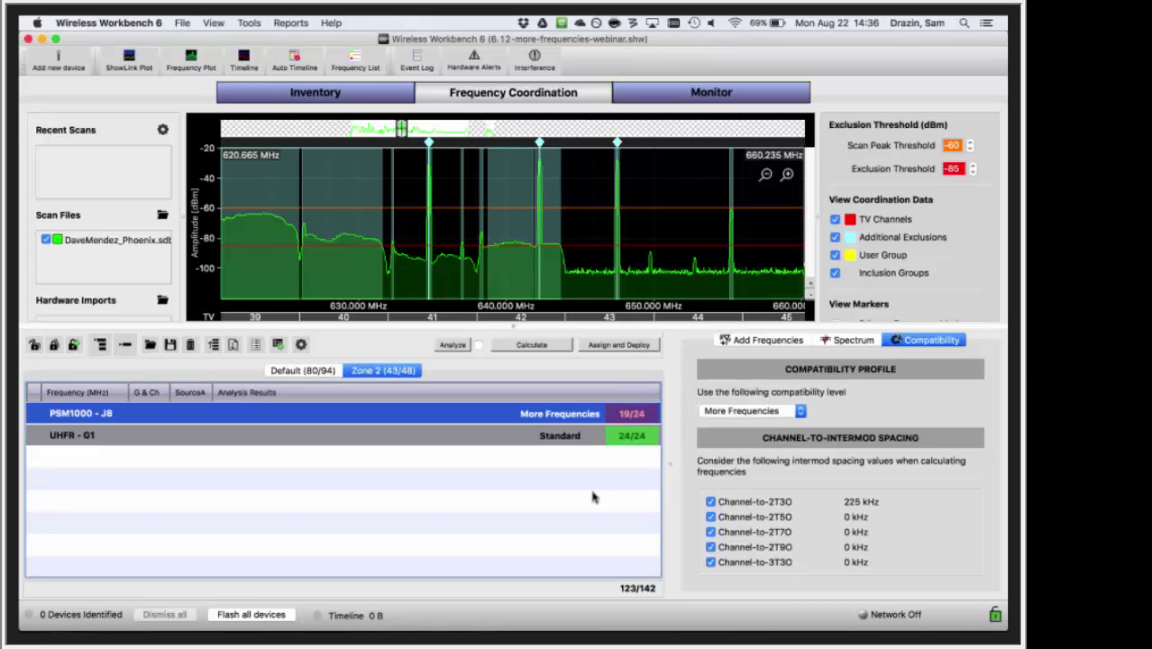
pyautogui.click(581, 438)
pyautogui.click(743, 412)
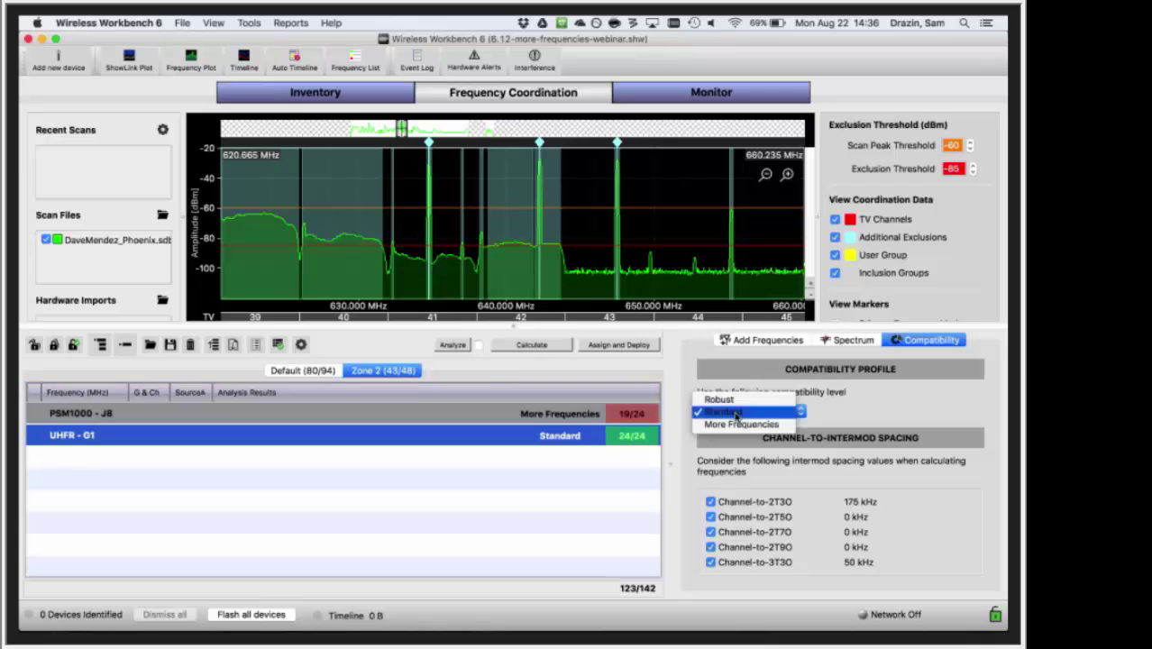
pyautogui.click(711, 423)
# - Recalculate and confirm the Default zone is fully coordinated at 94/94
pyautogui.click(547, 344)
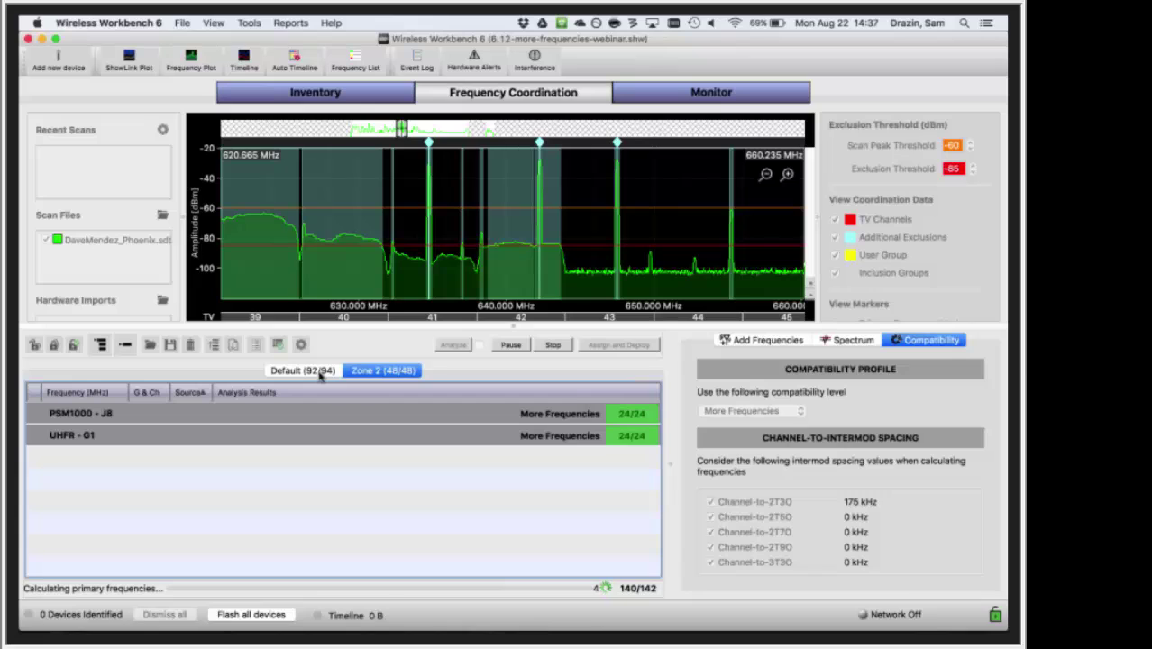
pyautogui.click(320, 371)
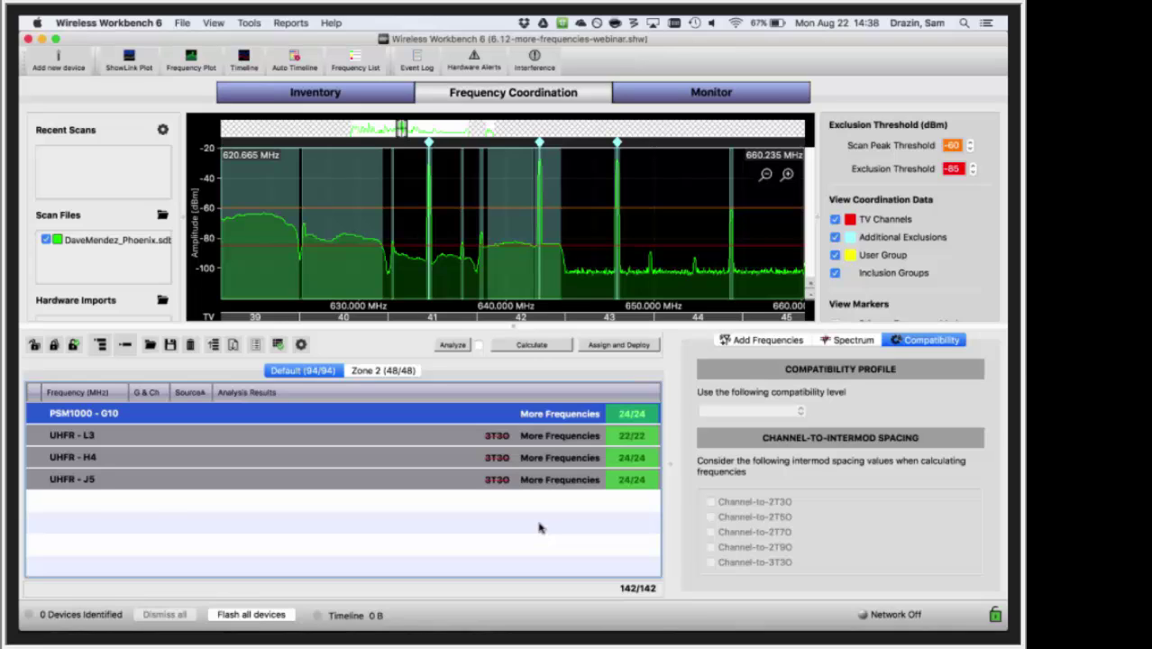
pyautogui.click(475, 457)
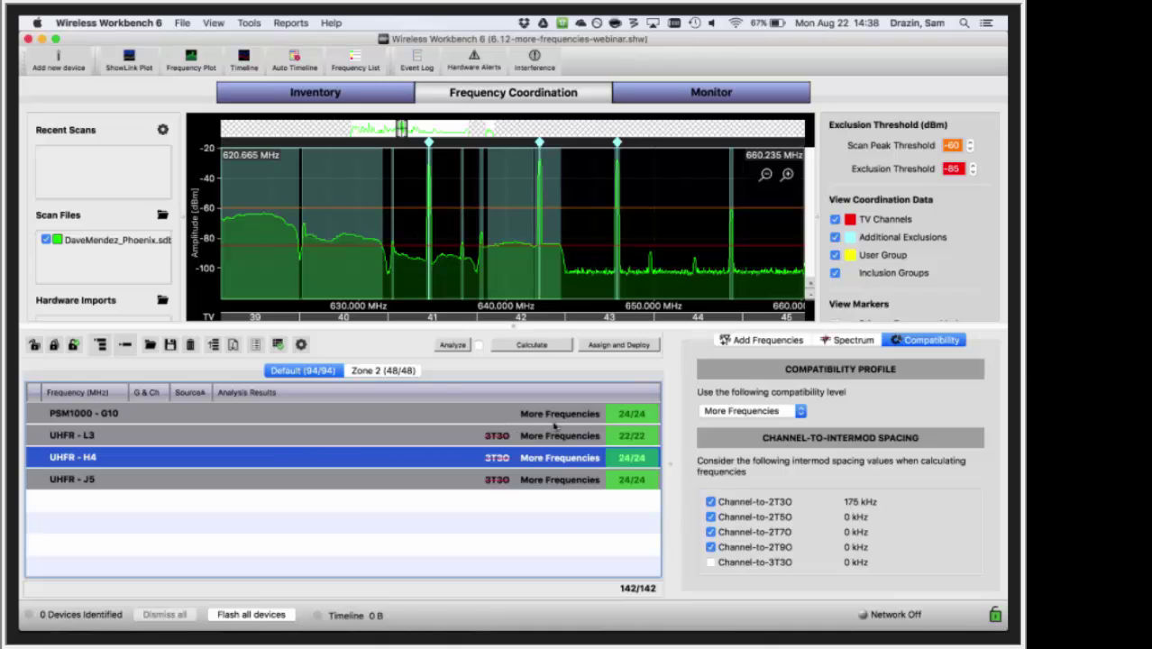
pyautogui.click(406, 372)
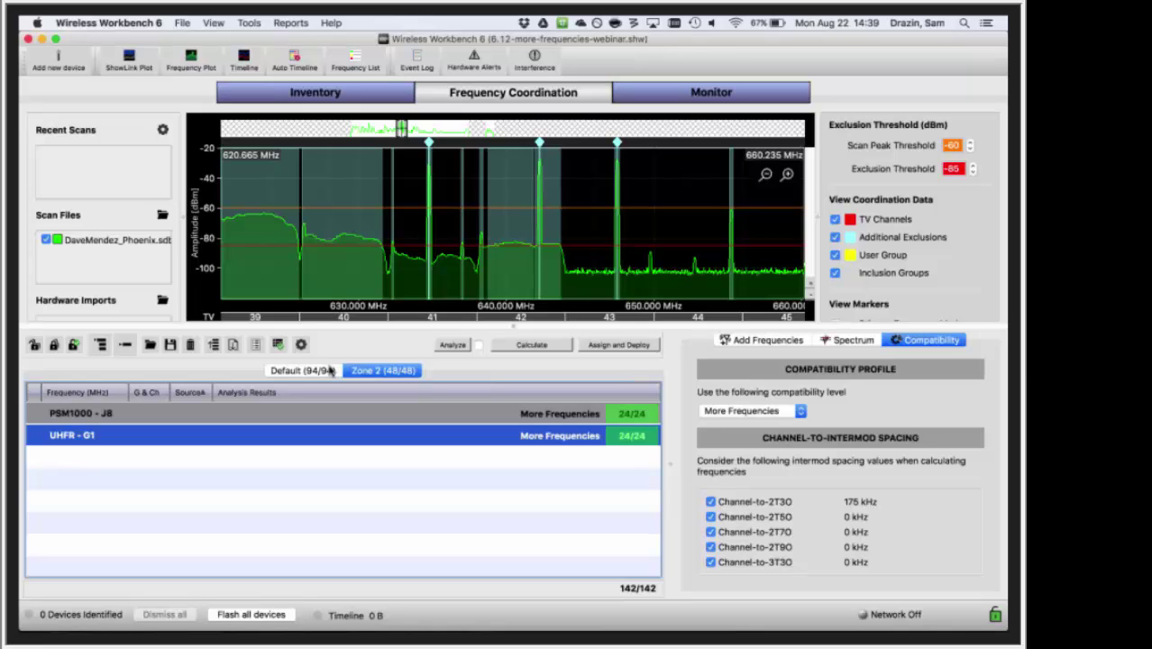
pyautogui.click(331, 370)
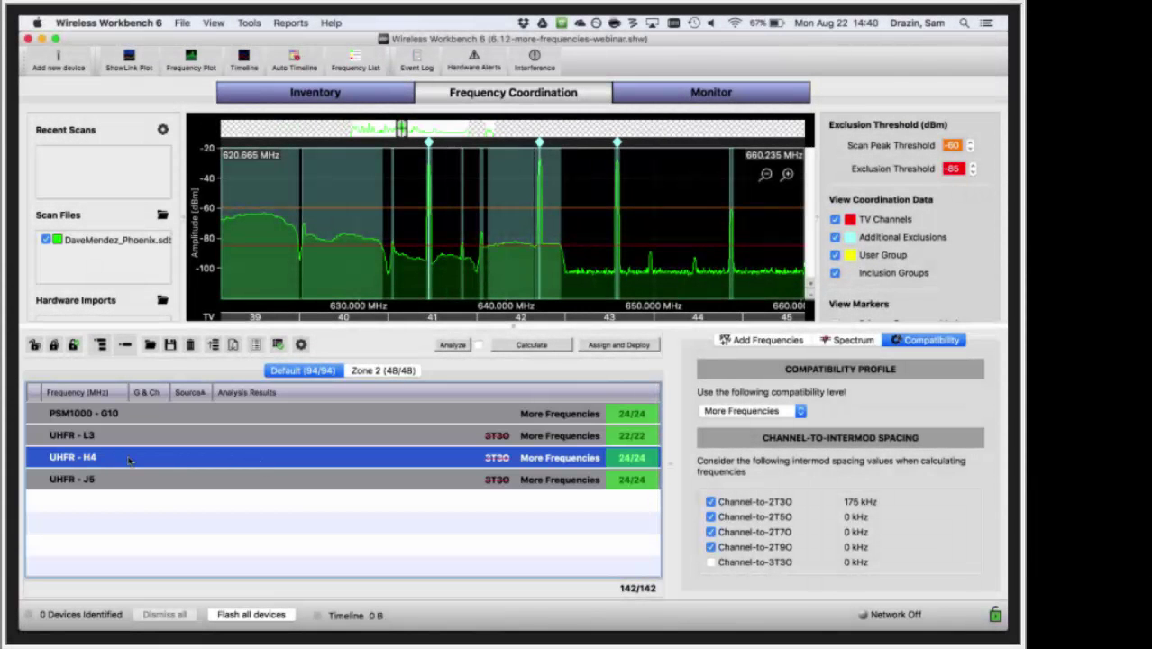
# - Drag UHFR - H4 higher in the Default device order
pyautogui.moveTo(129, 456); pyautogui.dragTo(133, 409)
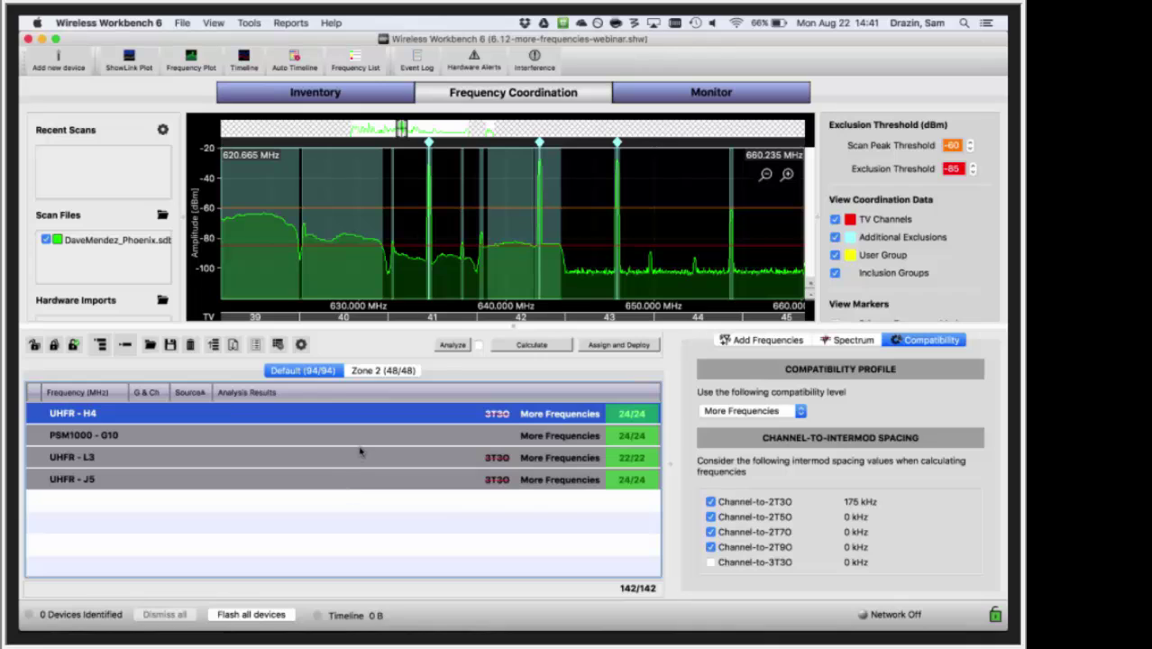
# - Move PSM1000 - G10 below UHFR - L3, recalculate to 141/142, and open Coordination Preferences
pyautogui.moveTo(346, 441); pyautogui.dragTo(352, 467)
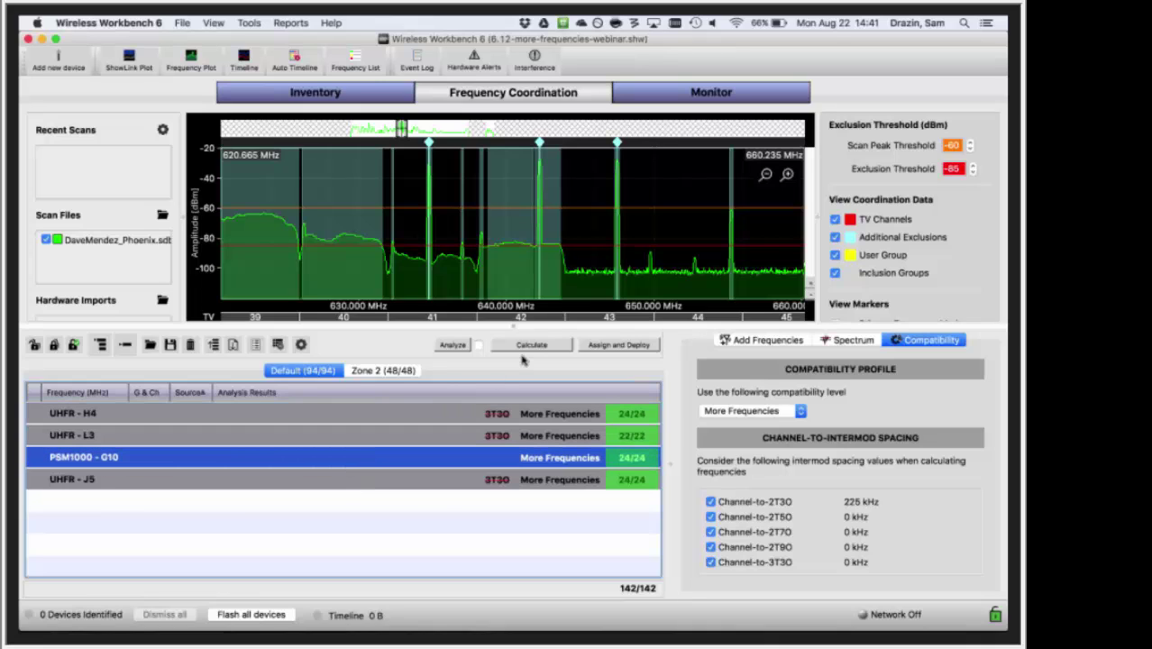
pyautogui.click(528, 346)
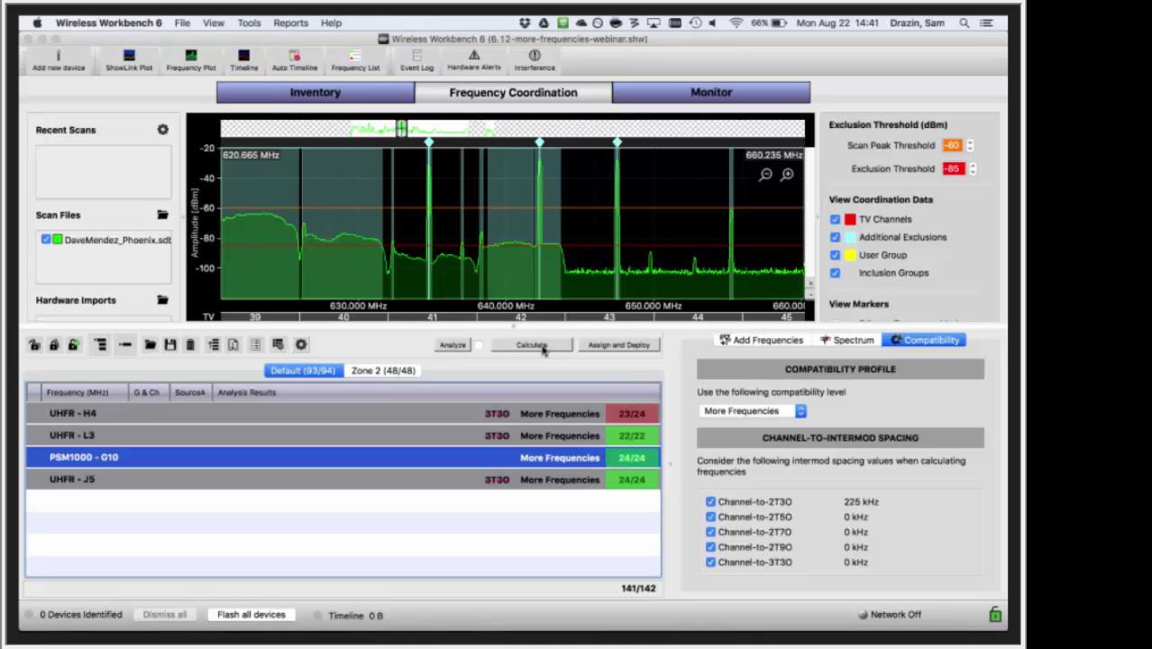
pyautogui.click(301, 345)
# - Review the series list on the Coordination Order tab, then close Coordination Preferences
pyautogui.click(519, 200)
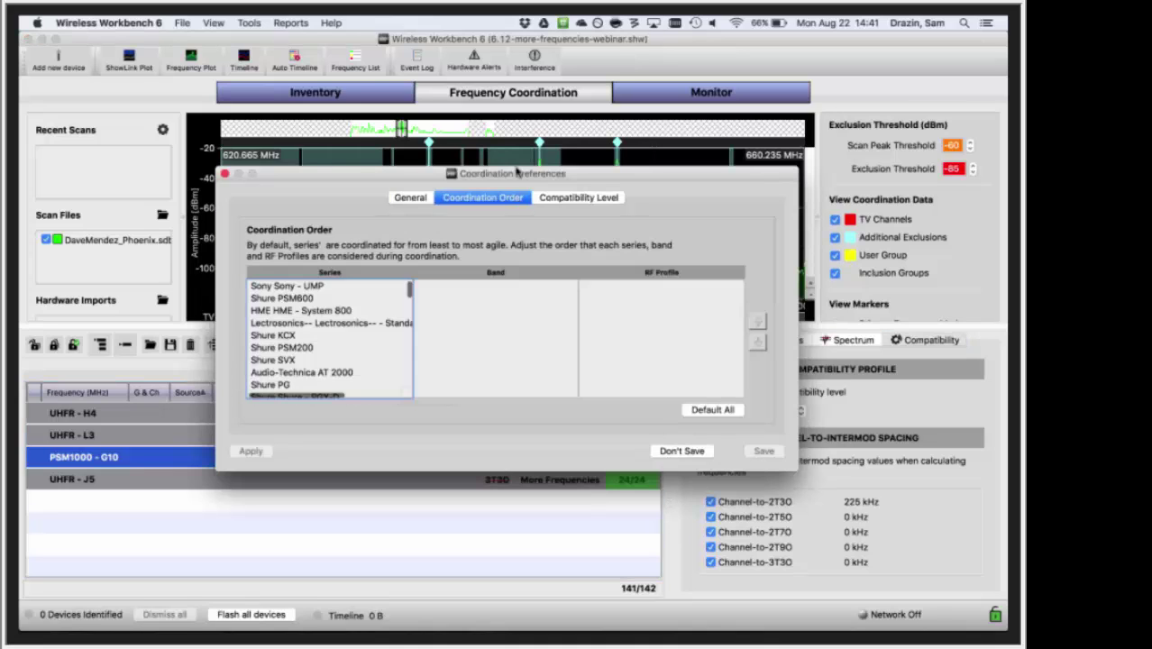
pyautogui.moveTo(513, 173); pyautogui.dragTo(512, 151)
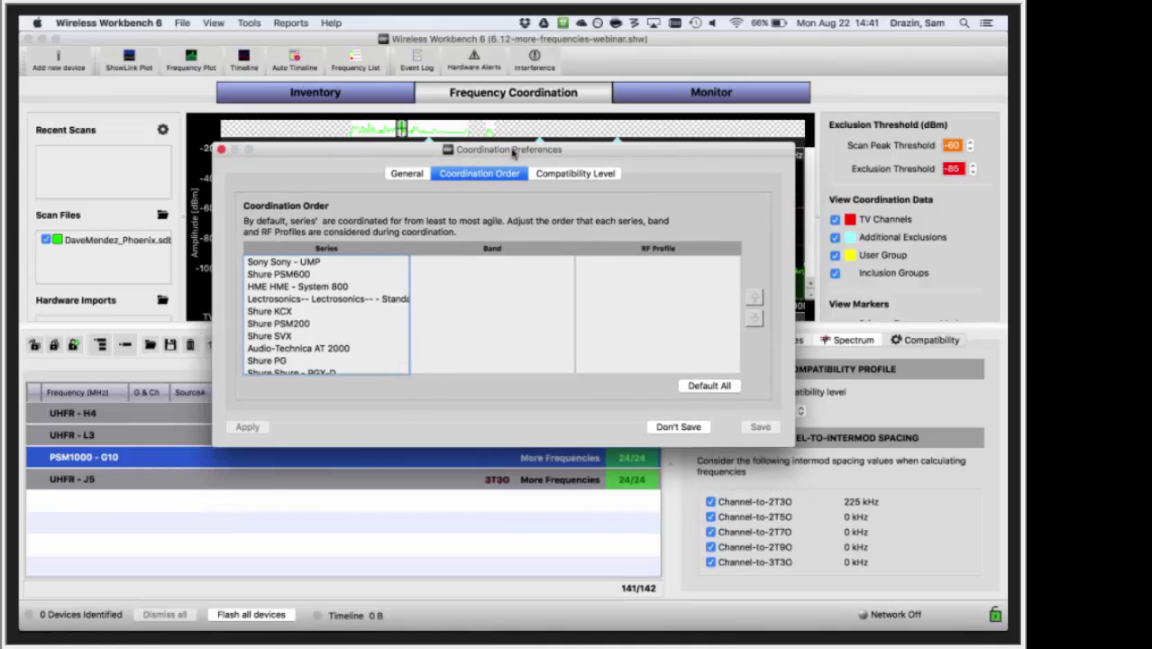
pyautogui.scroll(-2, 356, 339)
pyautogui.scroll(-6, 356, 338)
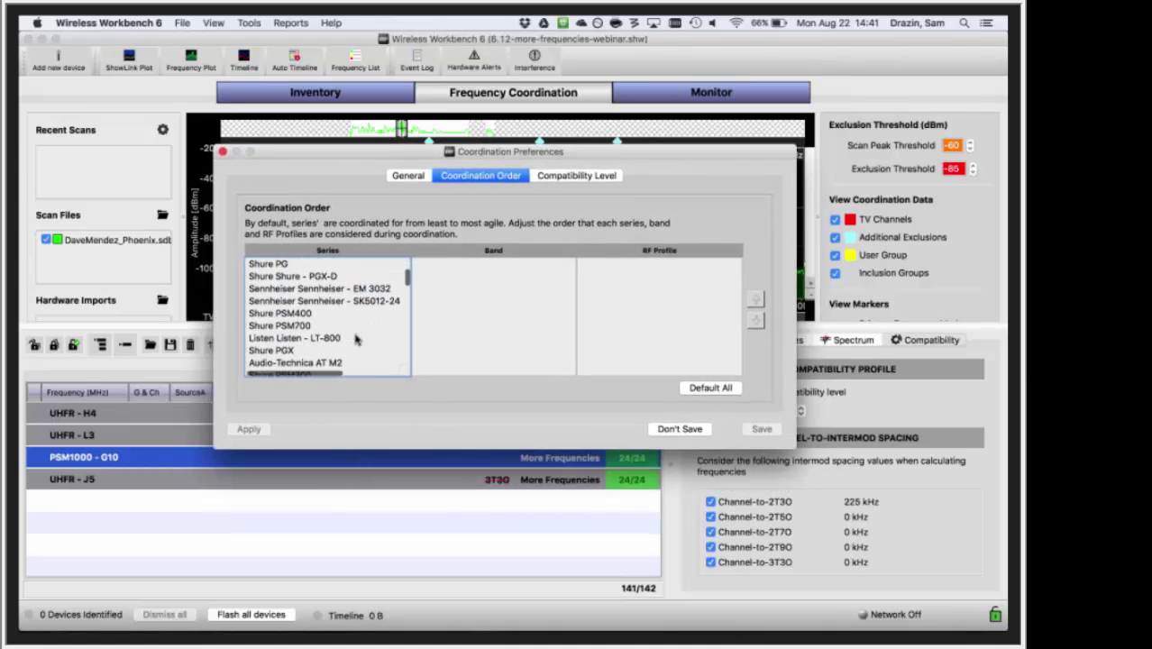
pyautogui.scroll(-5, 356, 339)
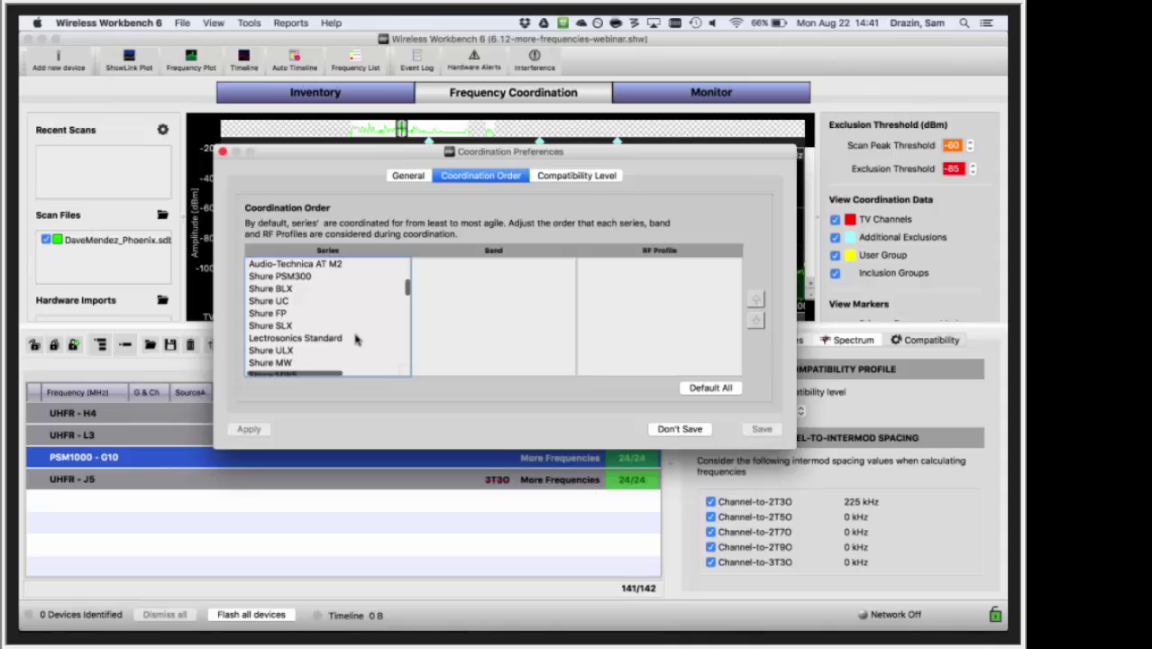
pyautogui.scroll(-3, 356, 339)
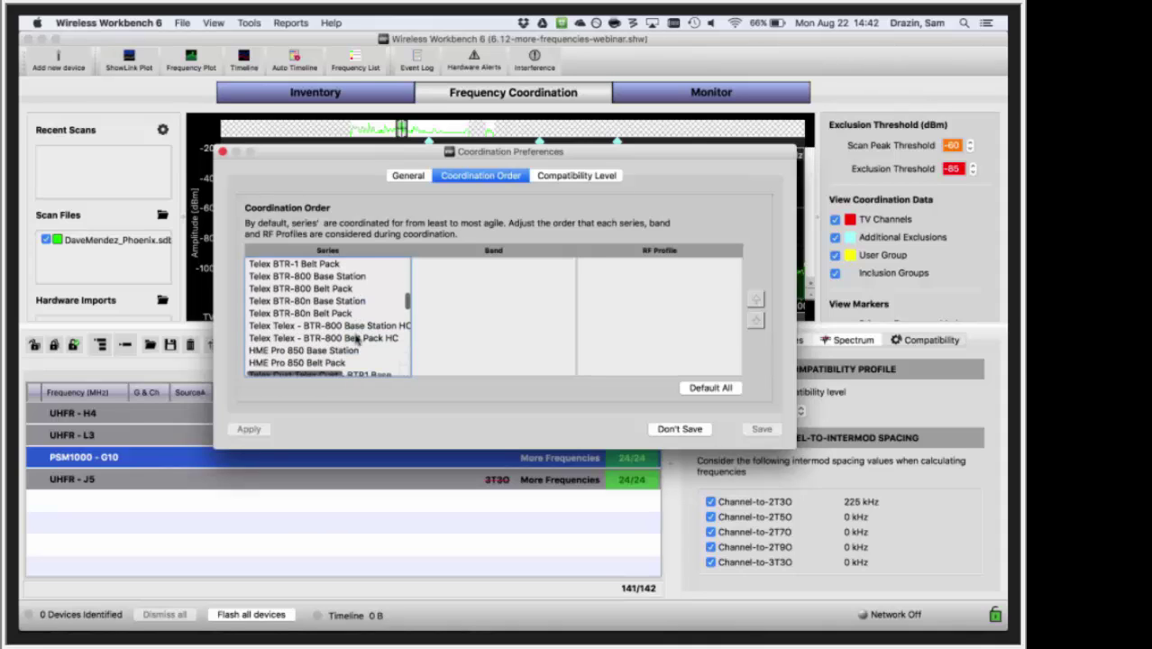
pyautogui.hscroll(1, 356, 339)
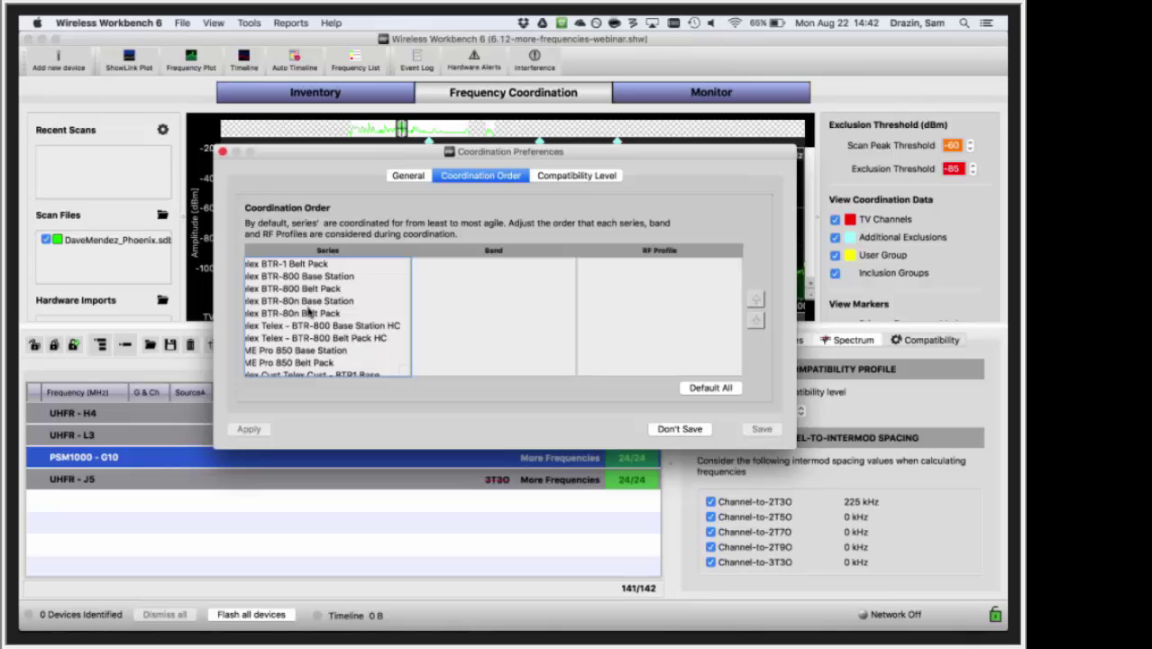
pyautogui.click(223, 153)
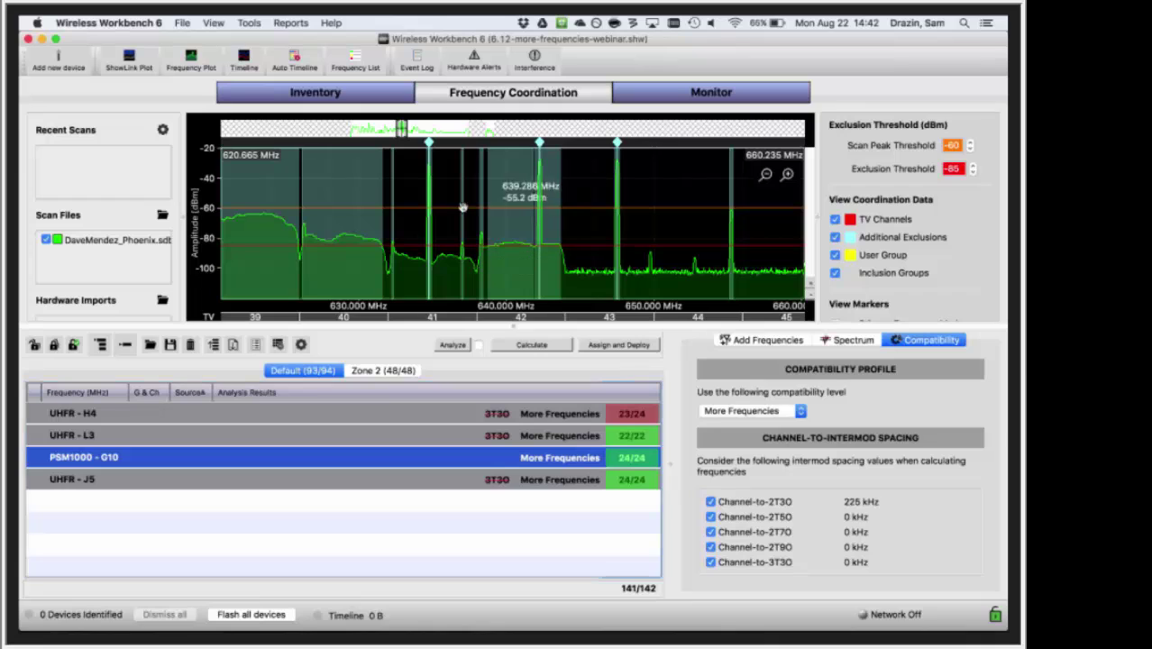
# - Change the exclusion near 640 MHz to the Generic Exclusion - No IMD - Wideband profile
pyautogui.rightClick(540, 146)
pyautogui.moveTo(586, 179)
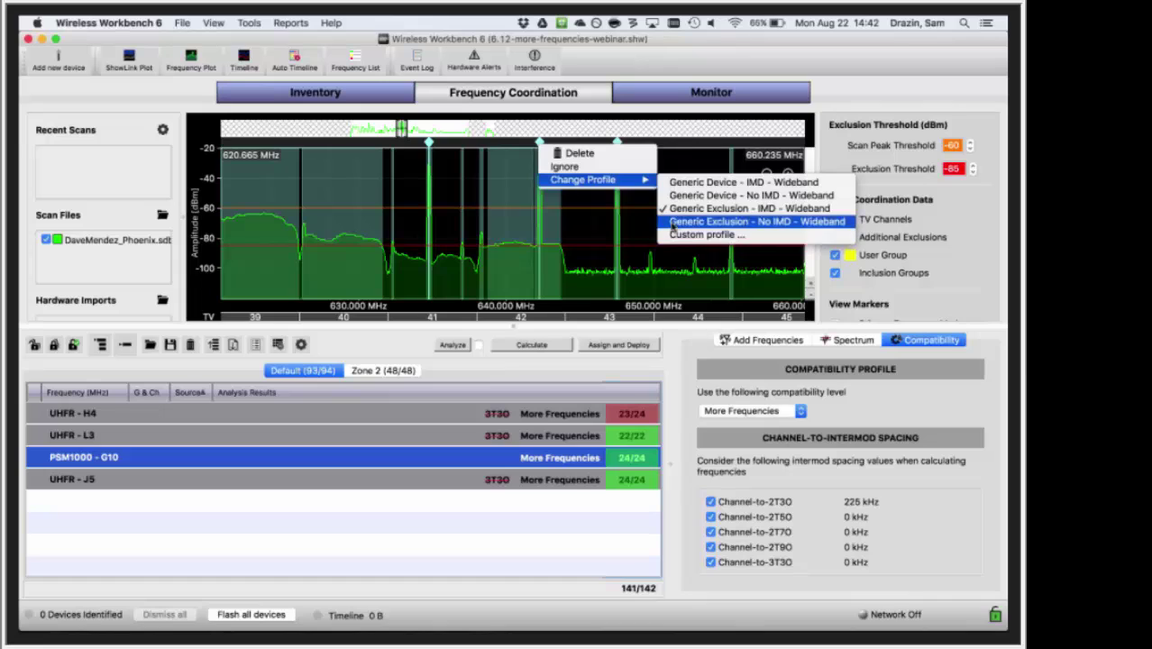
pyautogui.click(498, 183)
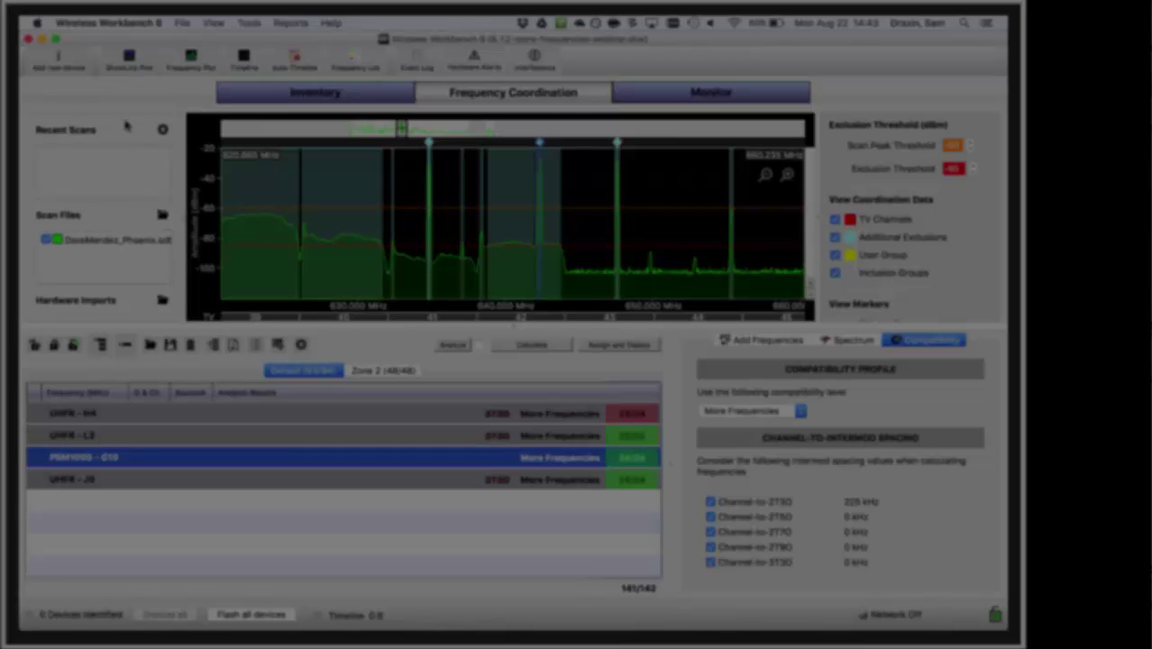
pyautogui.scroll(-3, 117, 236)
pyautogui.scroll(3, 118, 236)
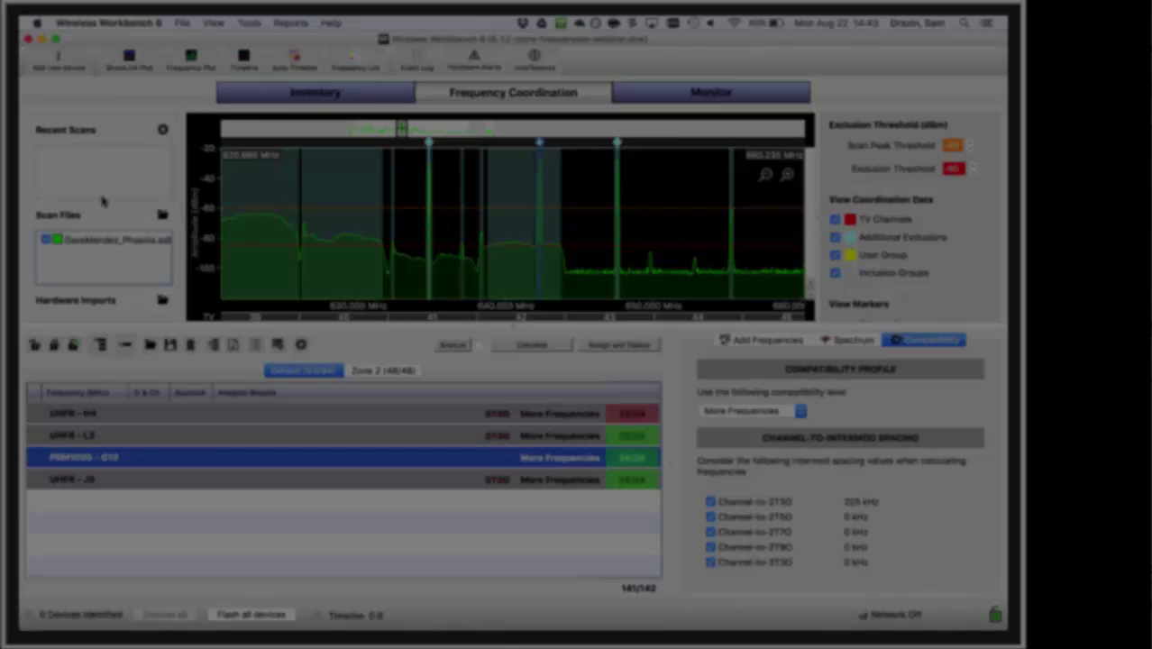
pyautogui.scroll(-1, 117, 263)
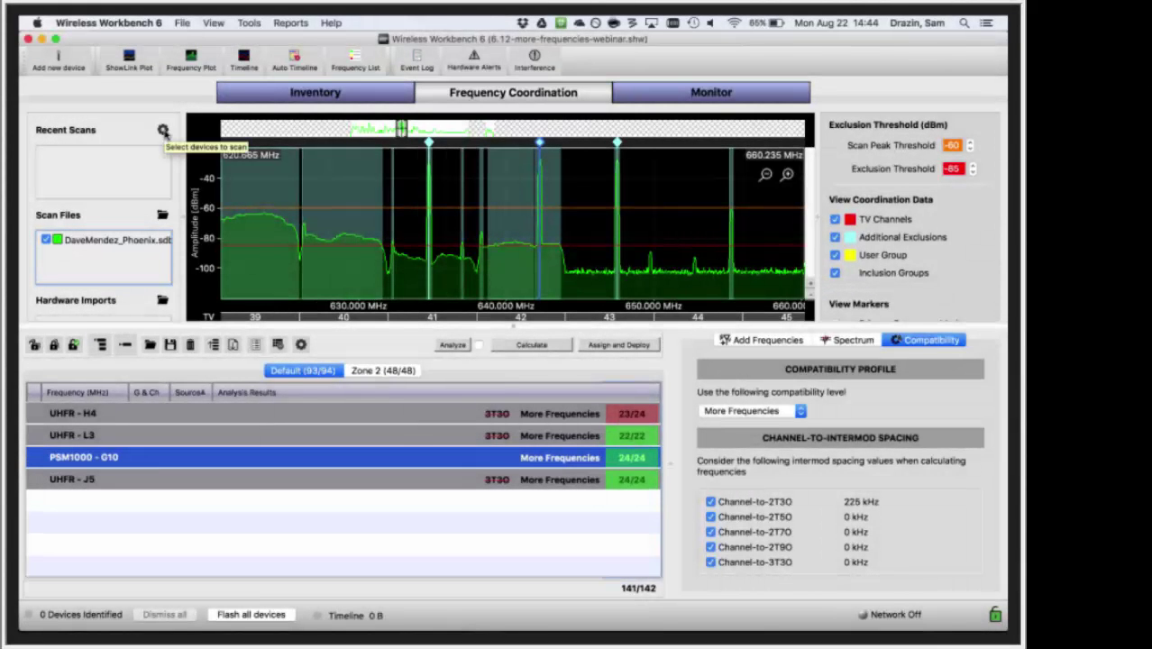
pyautogui.click(163, 132)
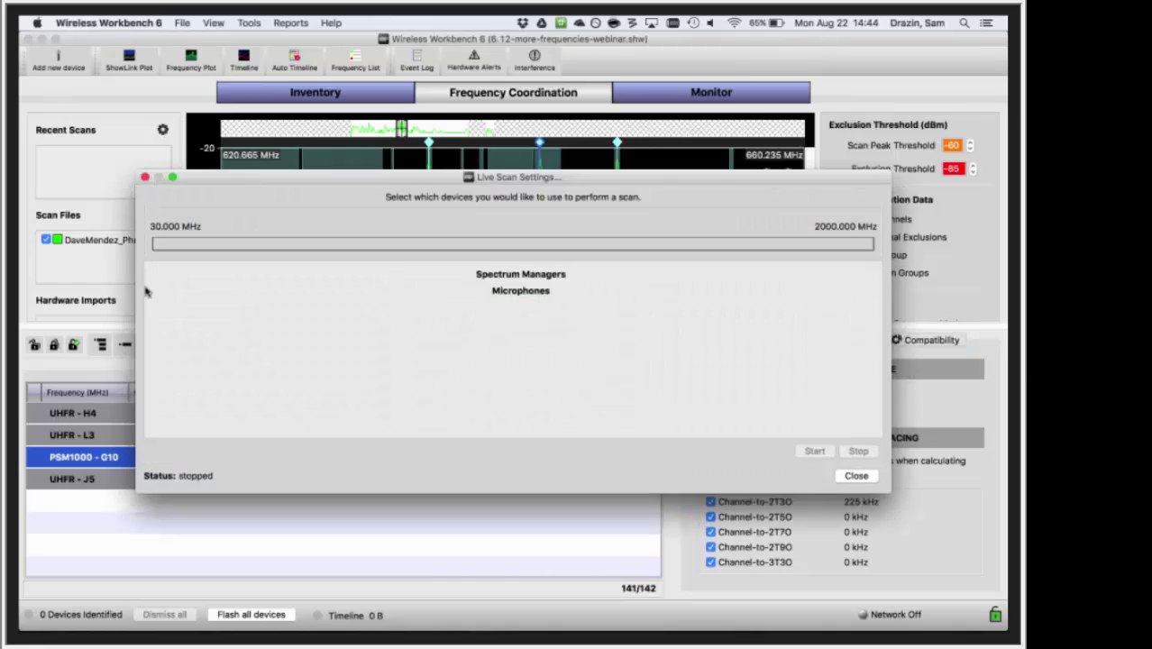
pyautogui.click(144, 179)
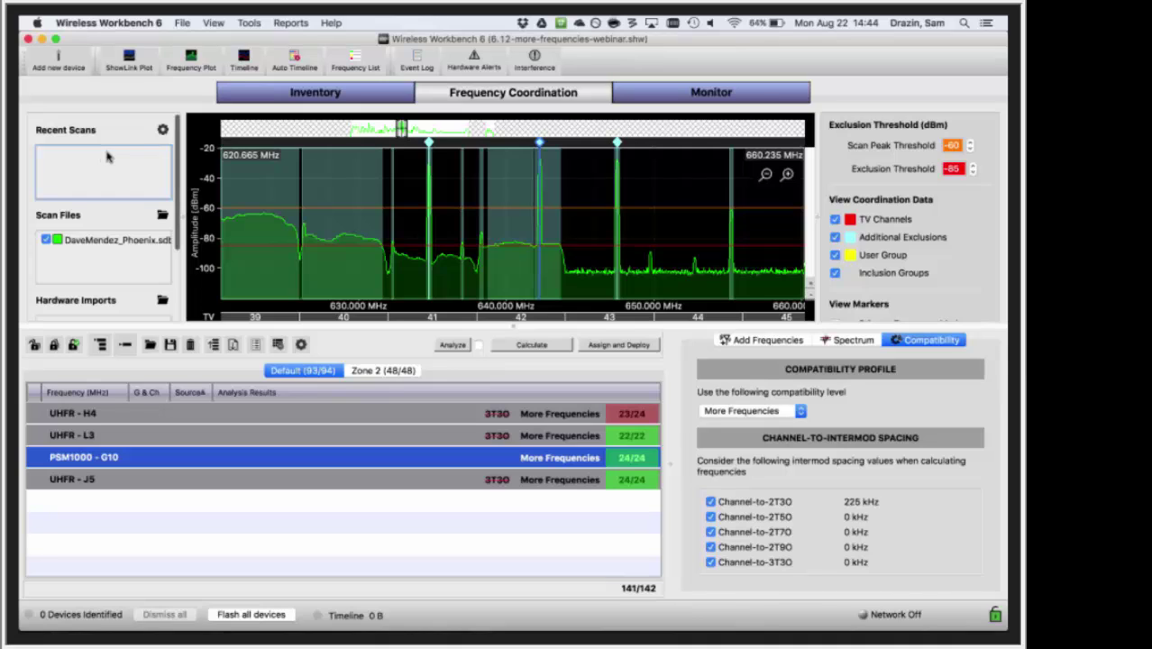
pyautogui.rightClick(103, 241)
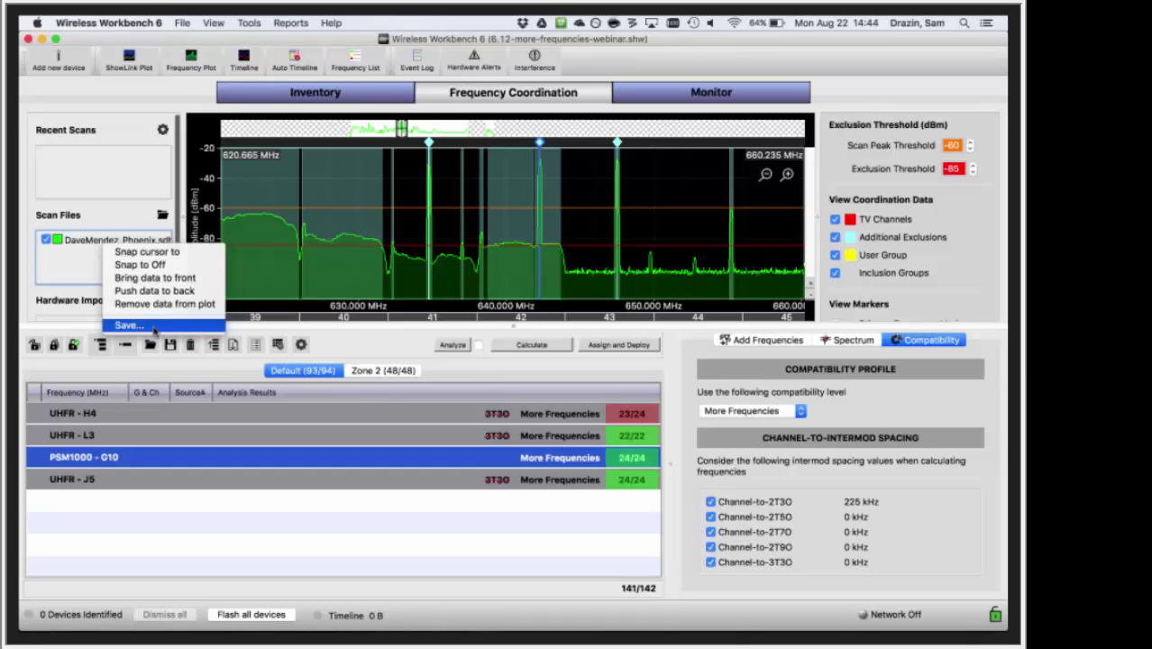
pyautogui.click(59, 277)
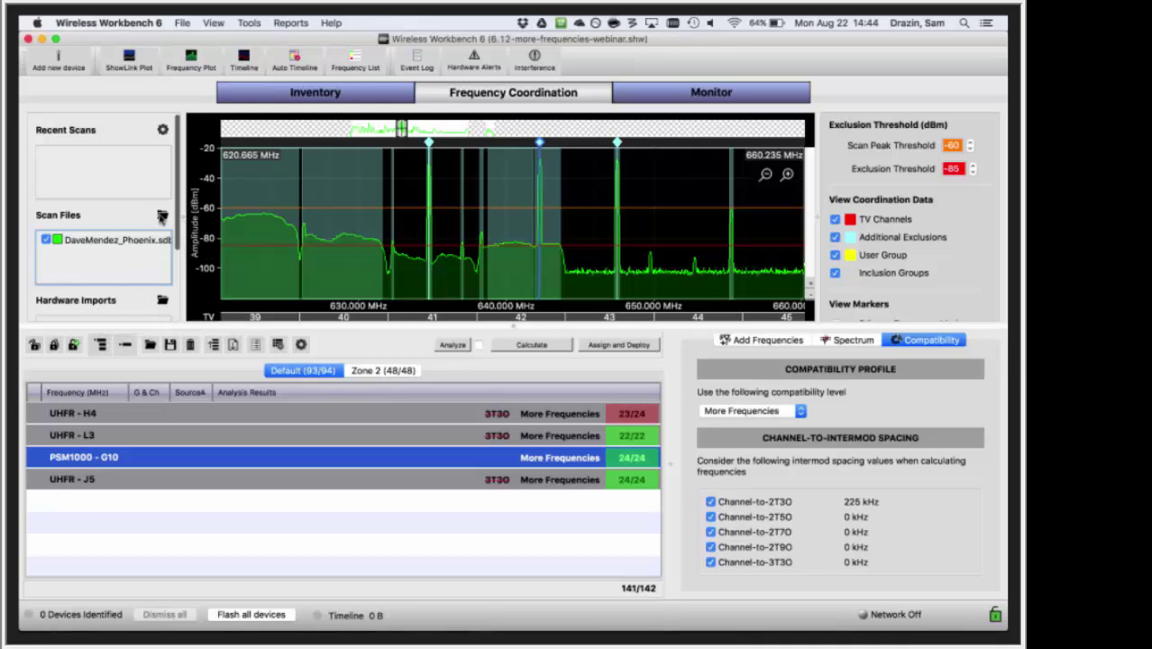
# - Load the Brisbane Power House scan file, keeping only the original Phoenix scan plotted
pyautogui.click(162, 216)
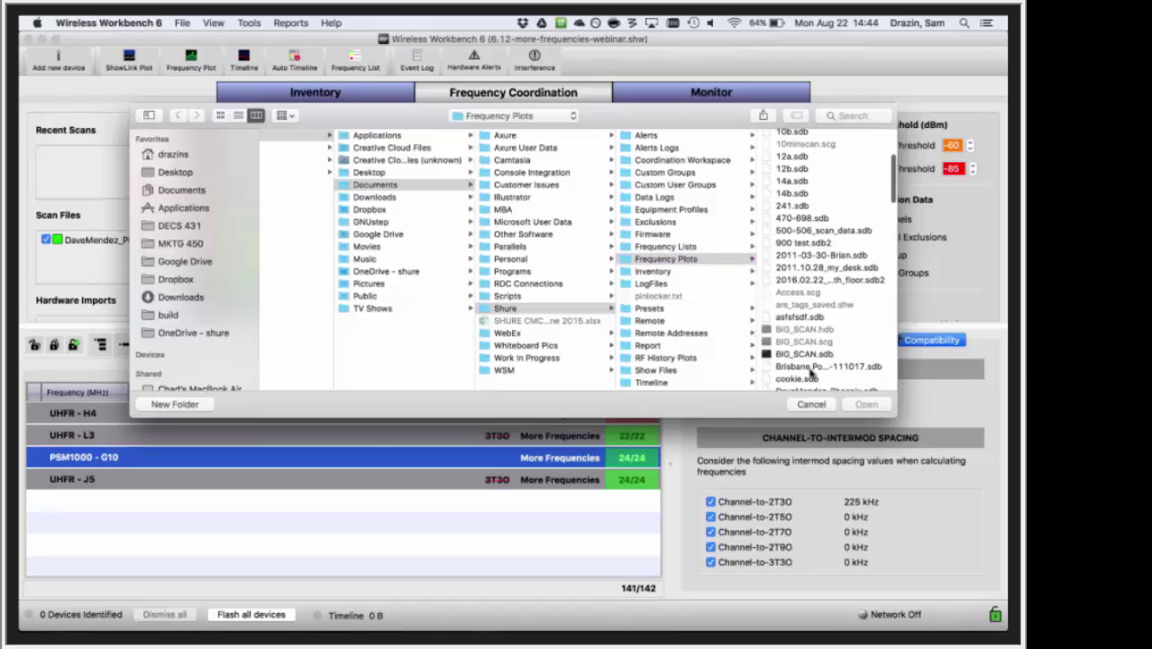
pyautogui.doubleClick(820, 366)
pyautogui.click(47, 240)
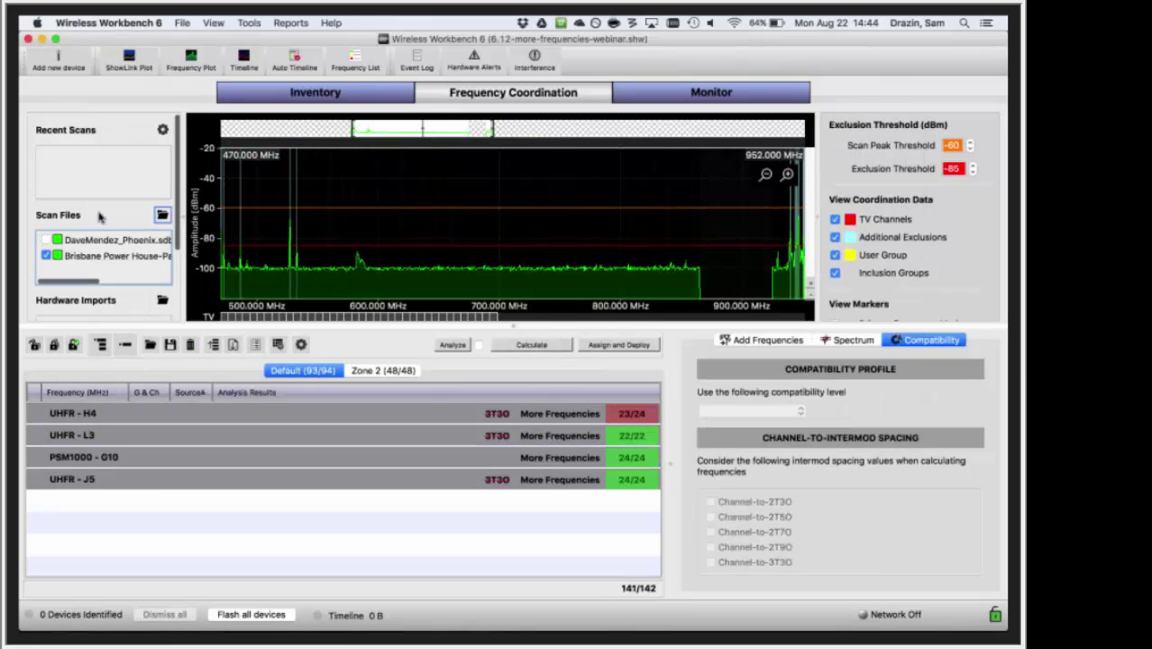
pyautogui.click(120, 159)
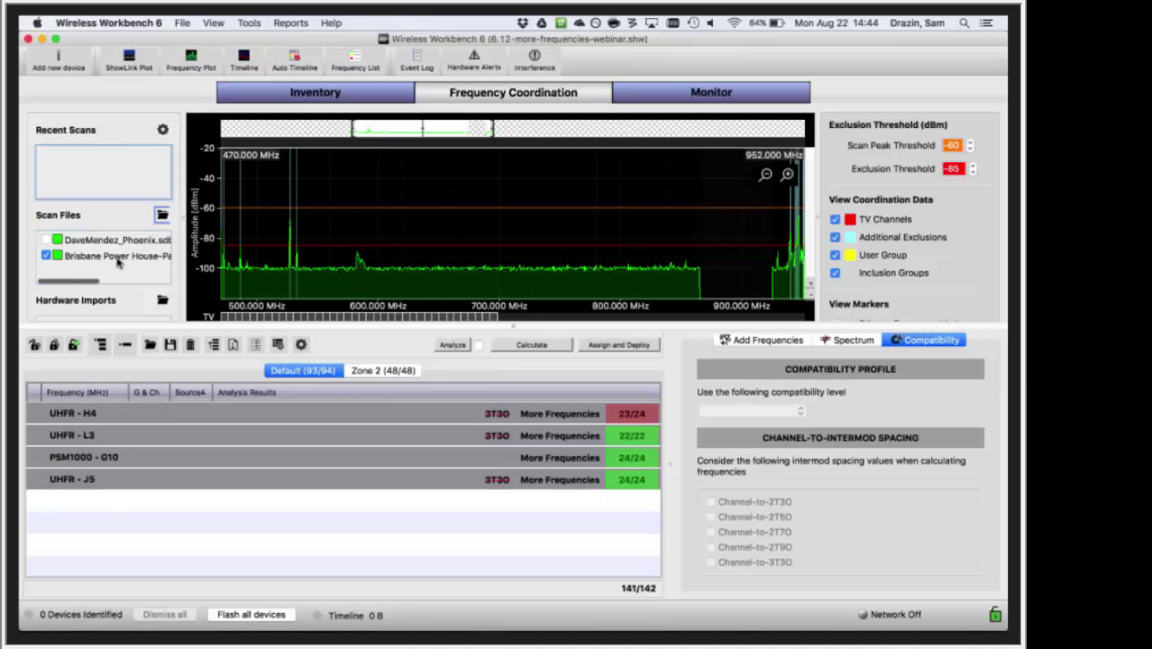
pyautogui.click(47, 257)
pyautogui.click(46, 240)
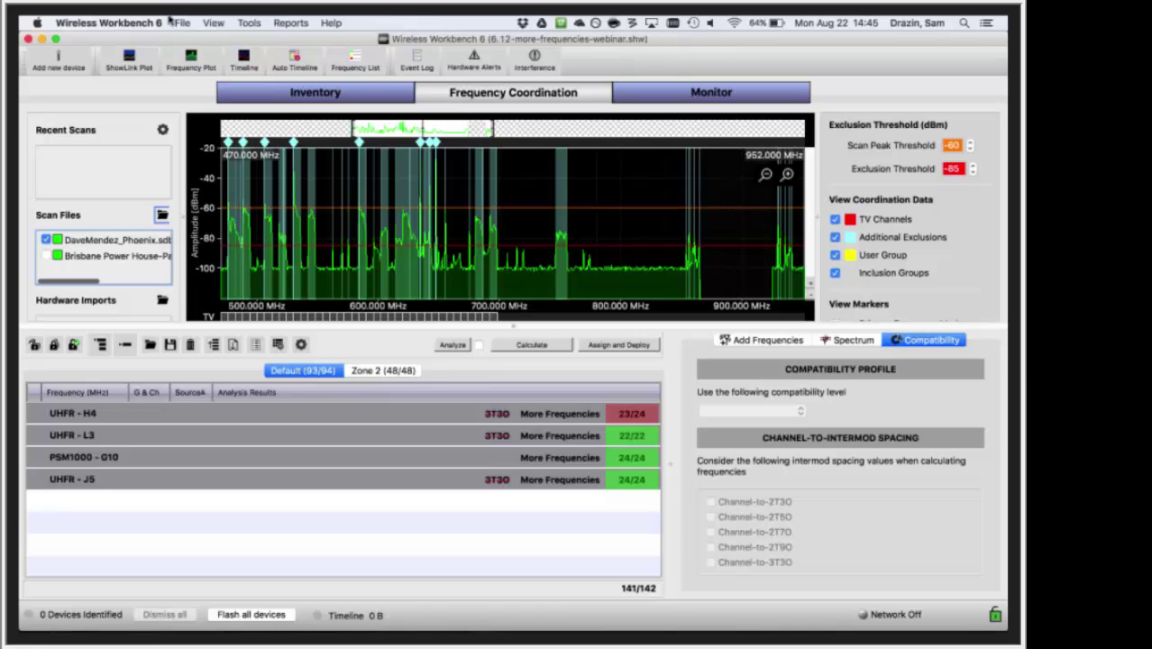
pyautogui.click(253, 25)
pyautogui.click(257, 39)
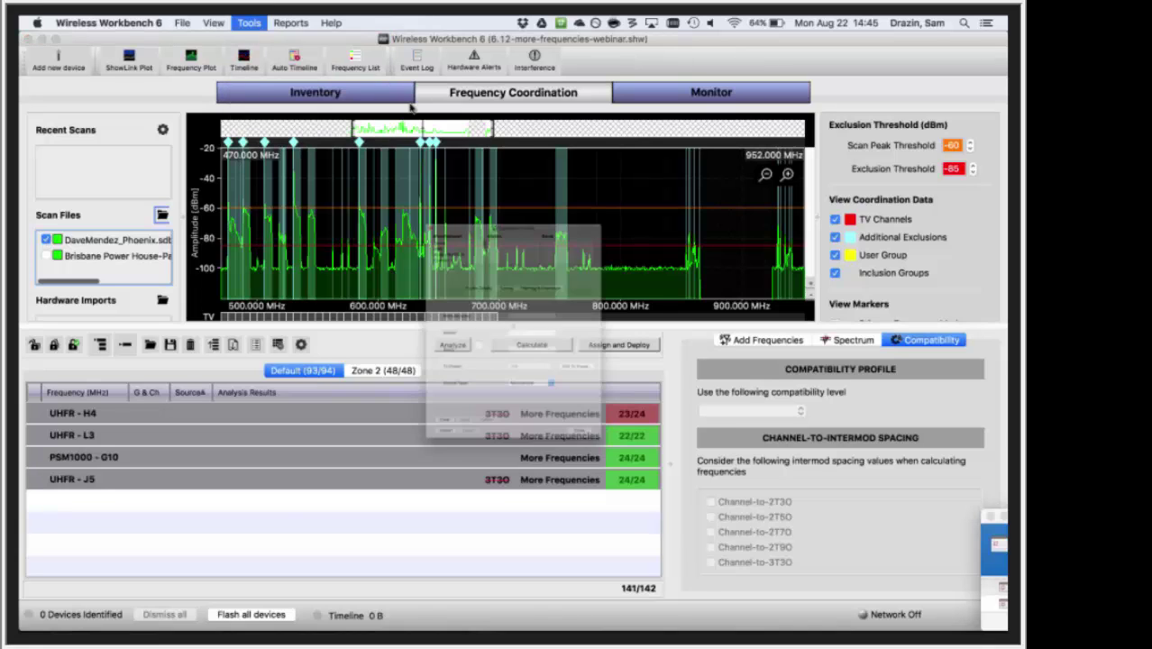
pyautogui.scroll(-1, 412, 182)
pyautogui.scroll(-2, 412, 180)
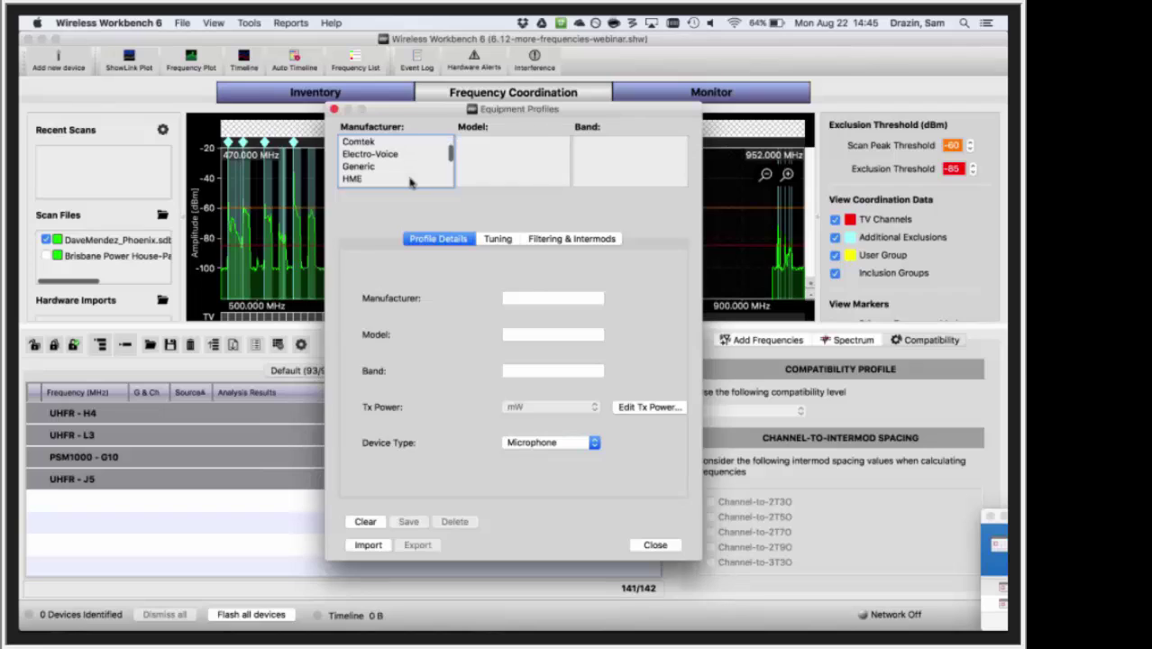
pyautogui.click(396, 168)
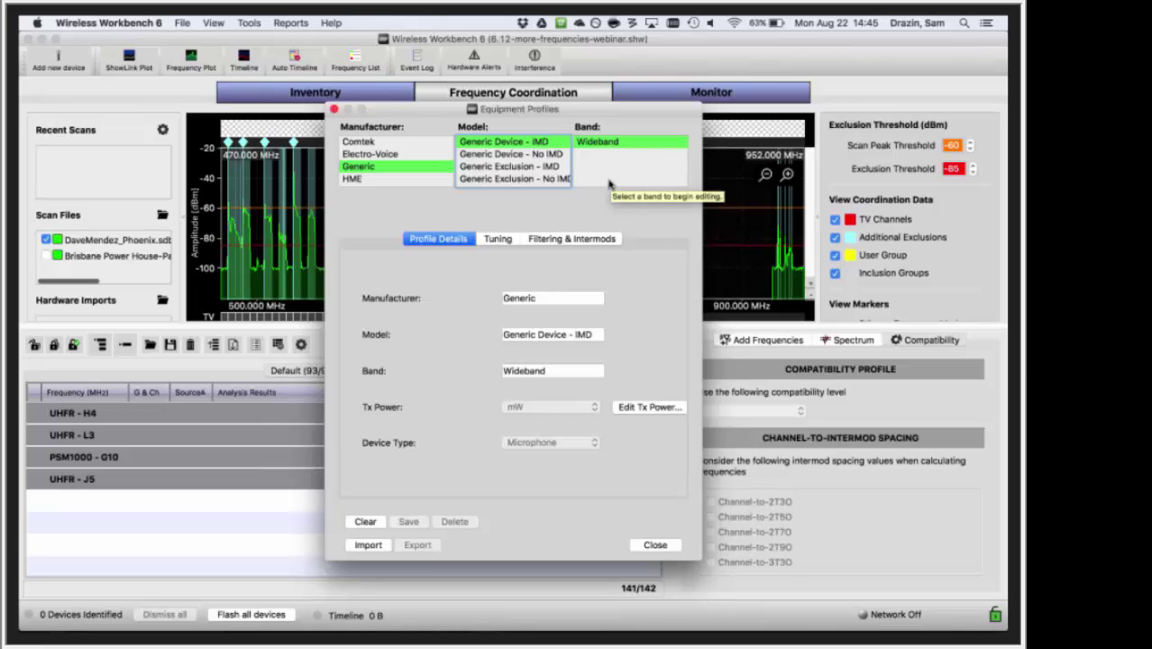
pyautogui.click(544, 241)
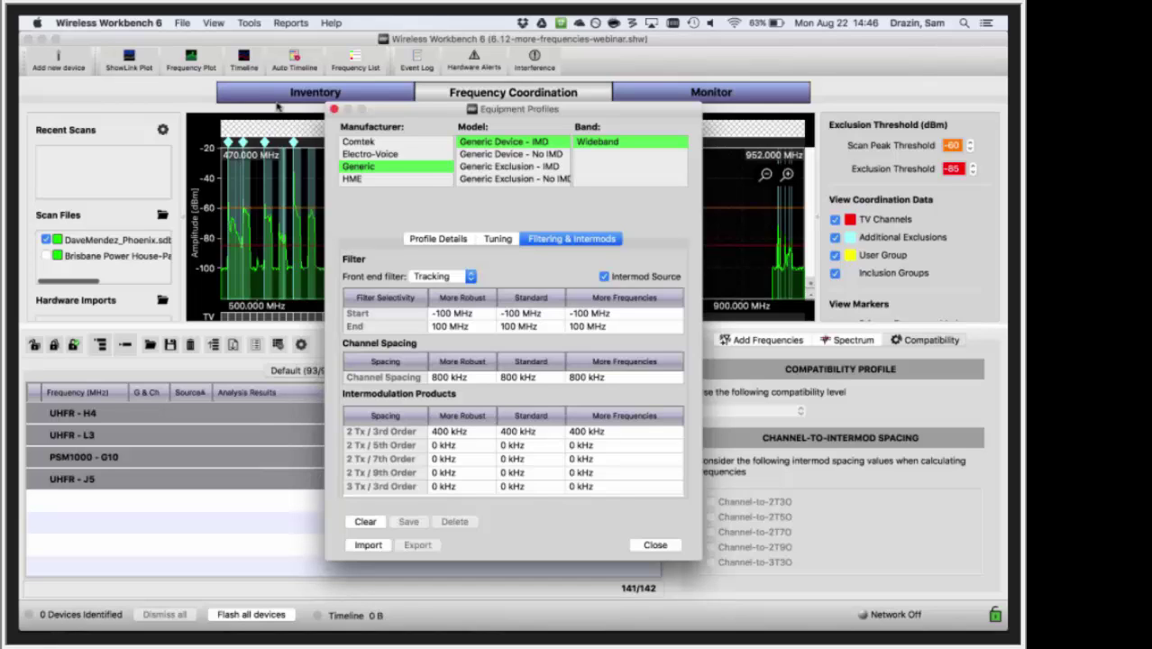
pyautogui.click(334, 109)
# - Zoom and pan the spectrum plot to inspect the exclusion ranges around 620–643 MHz
pyautogui.scroll(5, 333, 234)
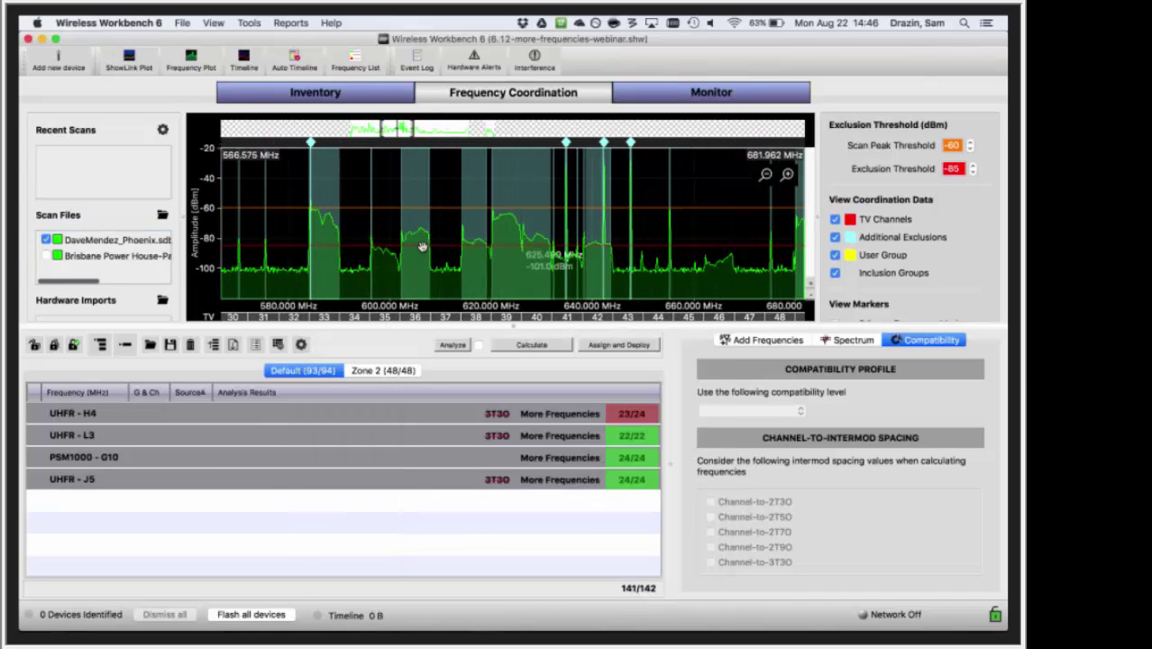
pyautogui.scroll(3, 333, 272)
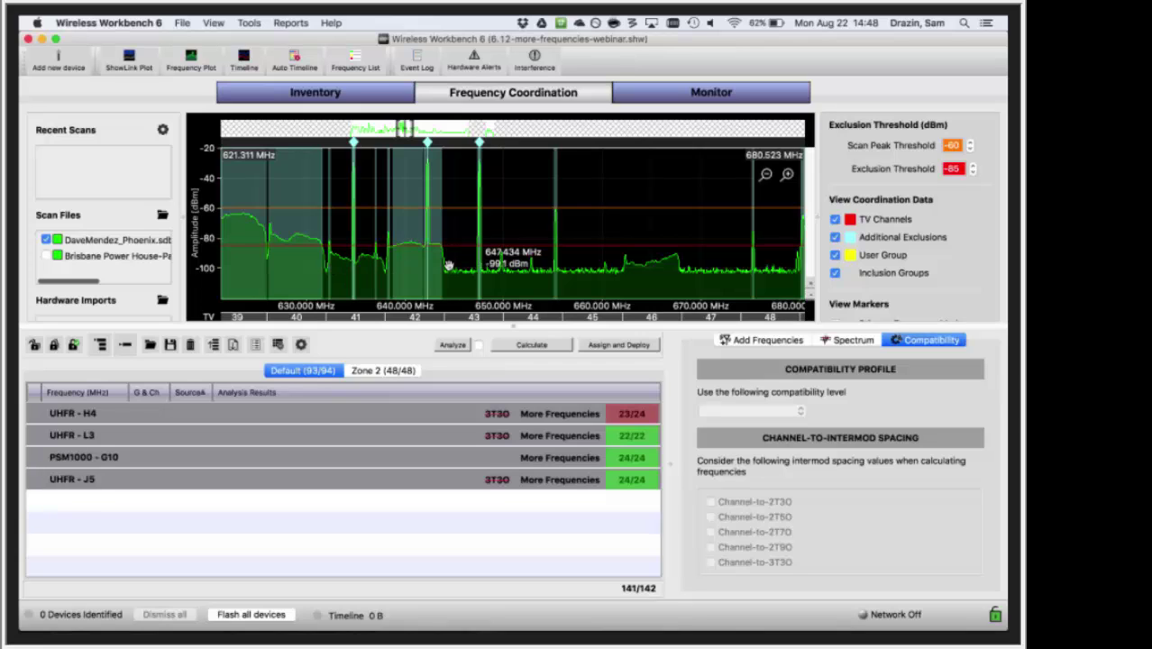
pyautogui.hscroll(-5, 505, 275)
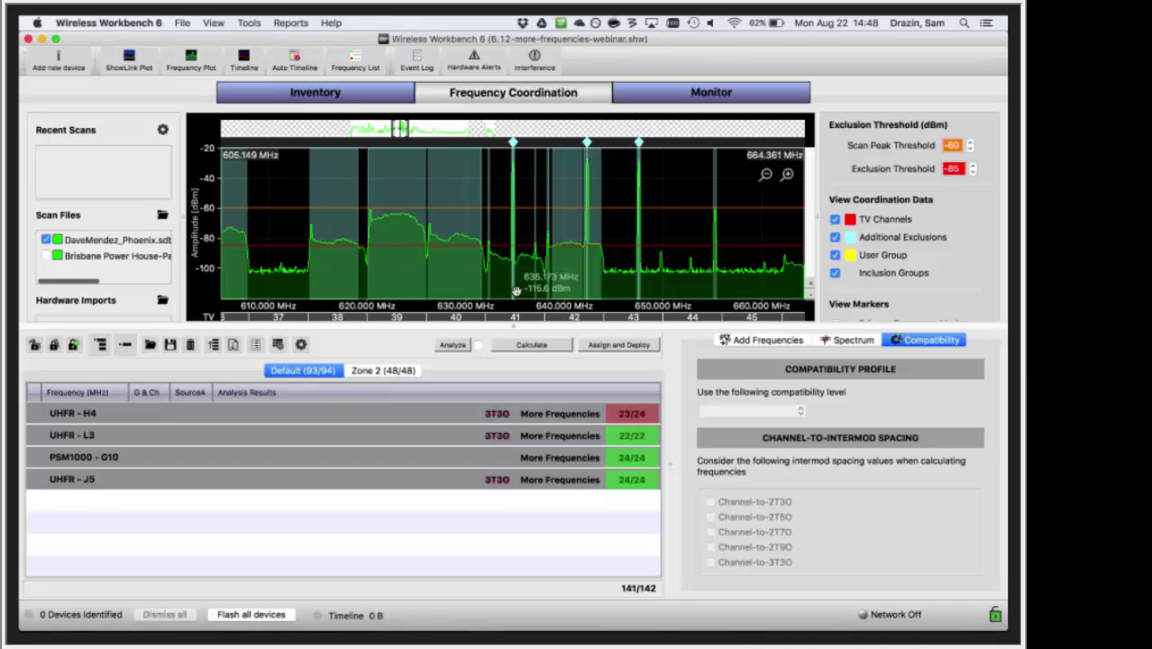
pyautogui.scroll(3, 513, 289)
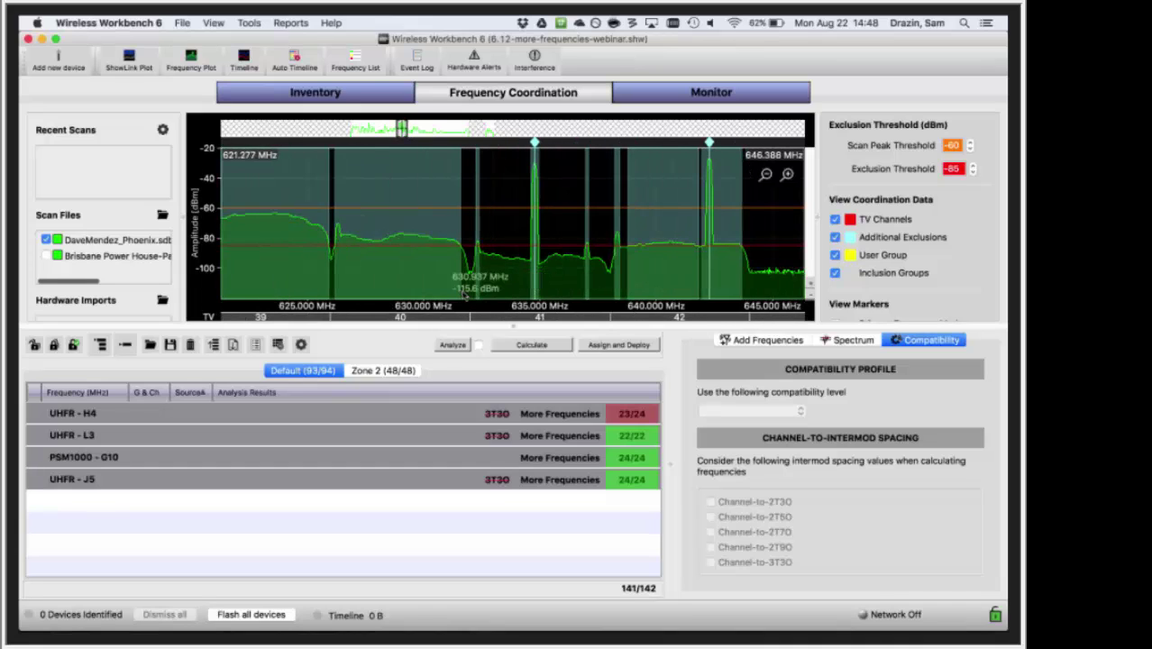
pyautogui.moveTo(462, 295); pyautogui.dragTo(585, 290)
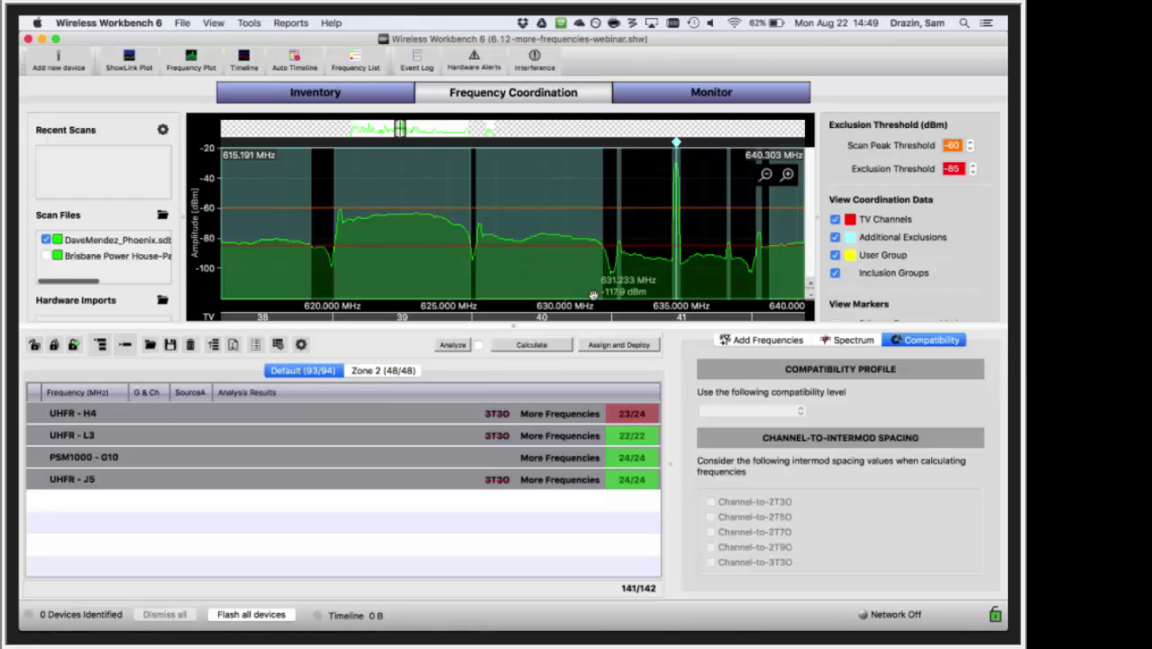
pyautogui.moveTo(638, 271); pyautogui.dragTo(581, 267)
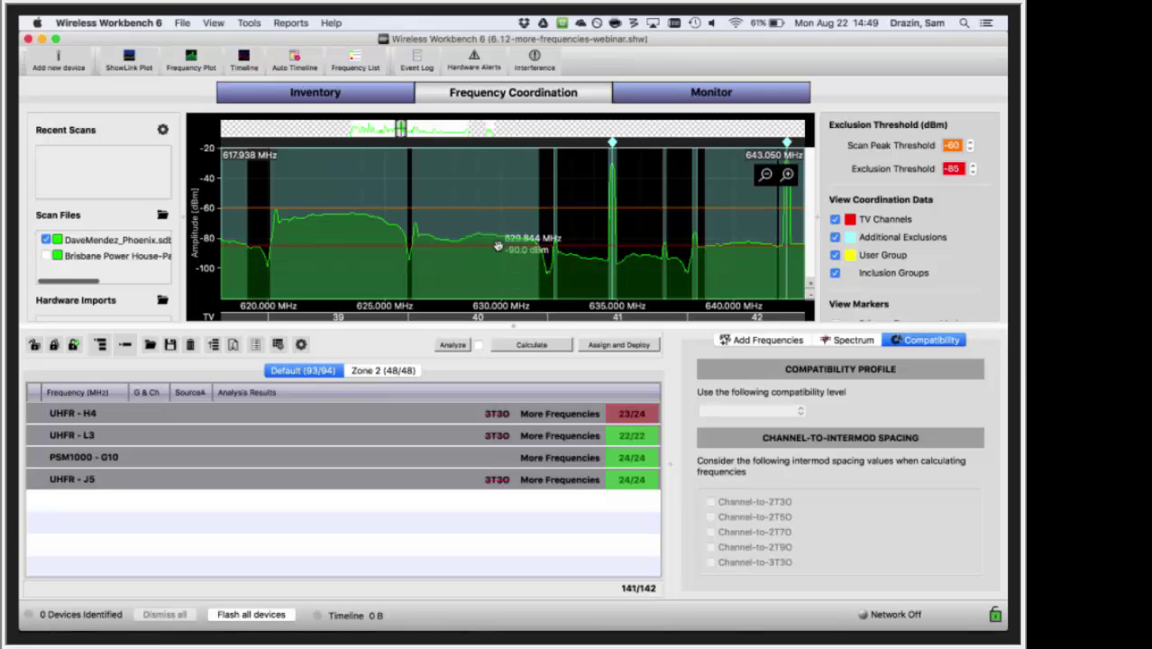
pyautogui.moveTo(496, 225); pyautogui.dragTo(494, 231)
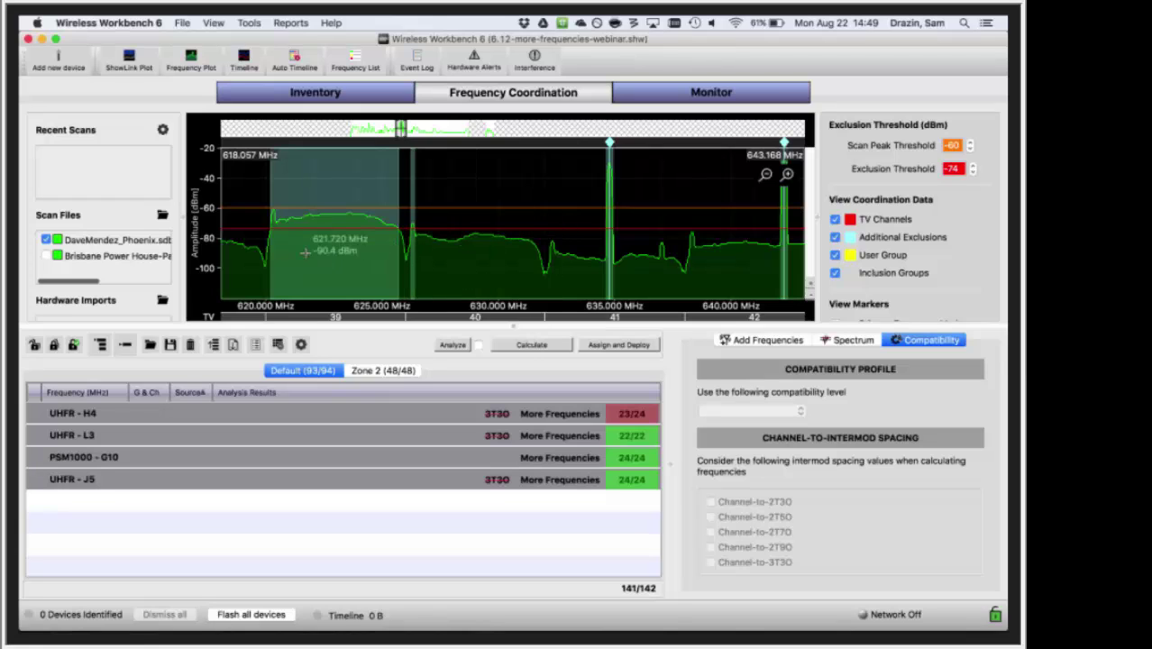
pyautogui.rightClick(484, 191)
pyautogui.moveTo(518, 245)
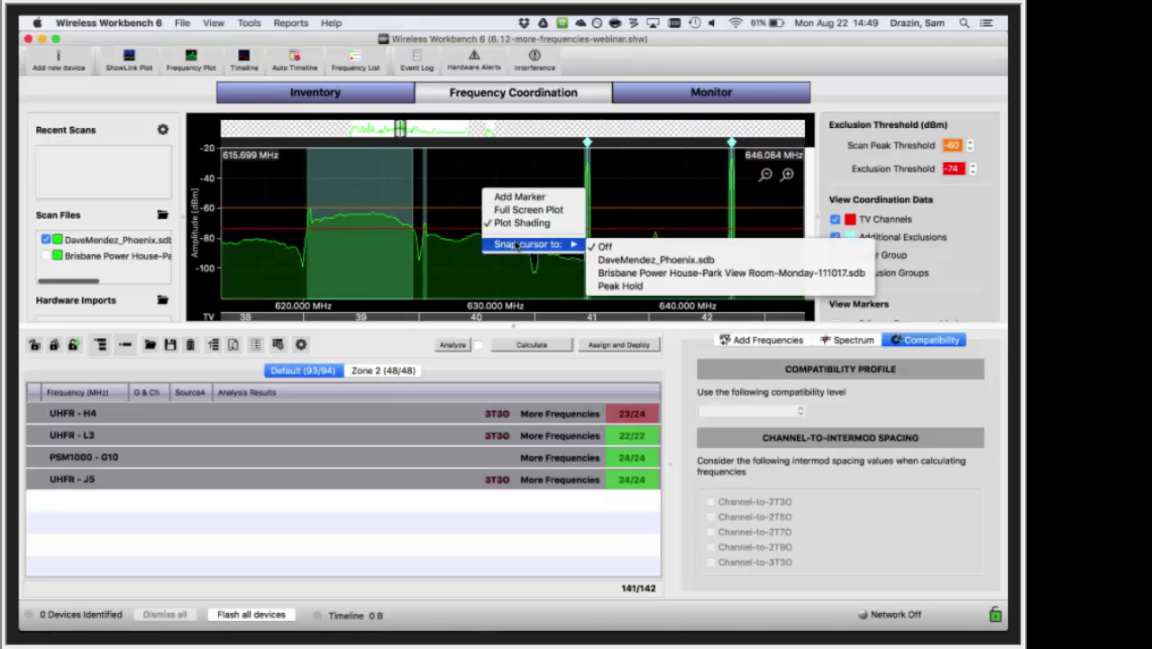
pyautogui.click(613, 260)
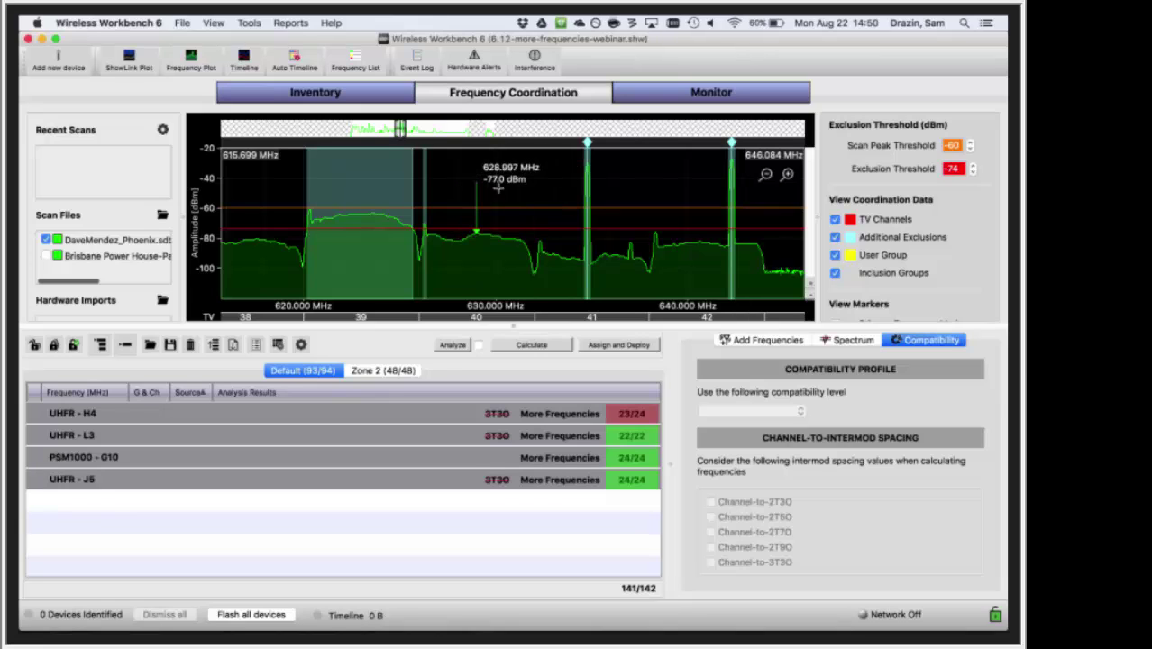
pyautogui.scroll(-1, 523, 185)
pyautogui.rightClick(531, 186)
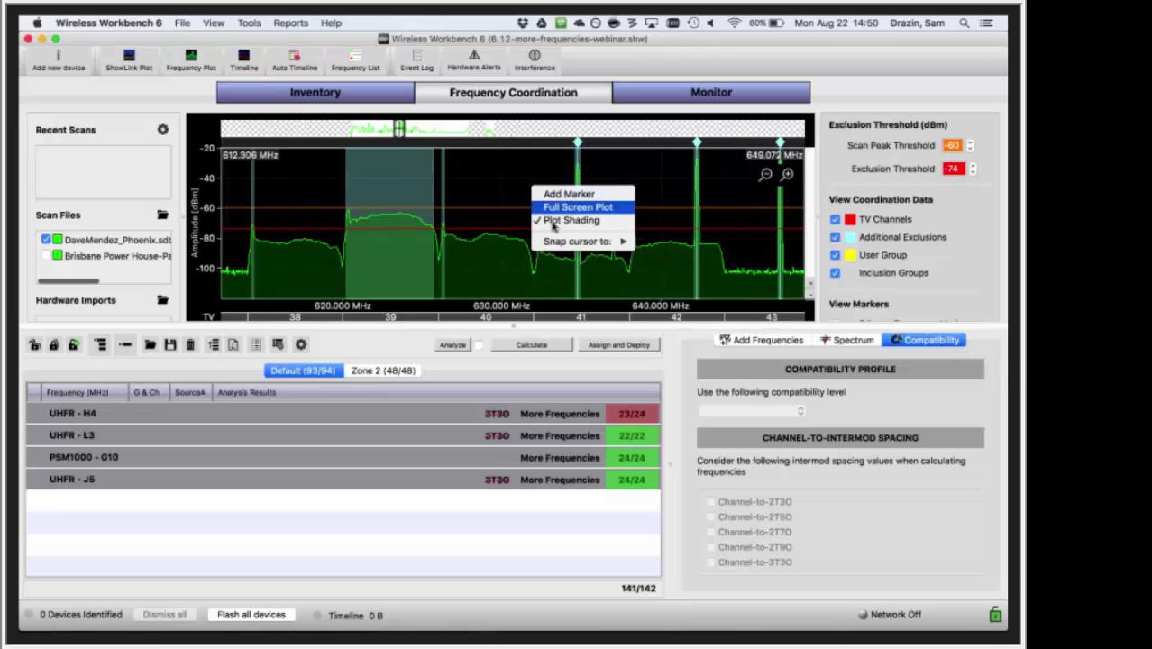
pyautogui.click(555, 221)
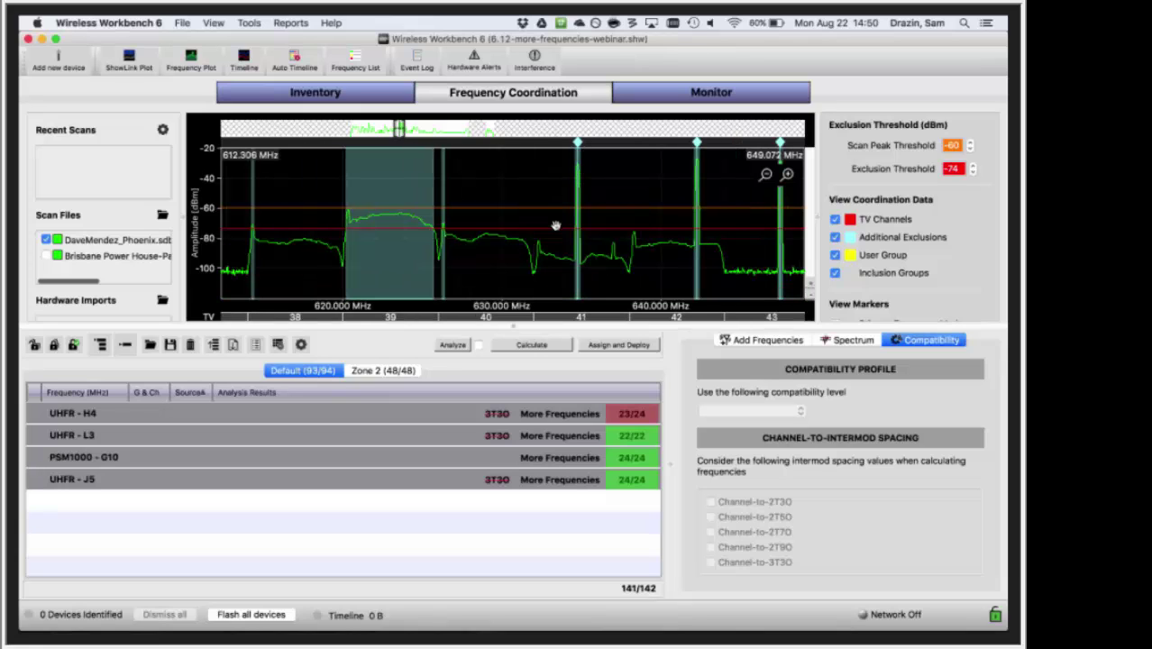
pyautogui.scroll(-1, 524, 184)
pyautogui.rightClick(524, 185)
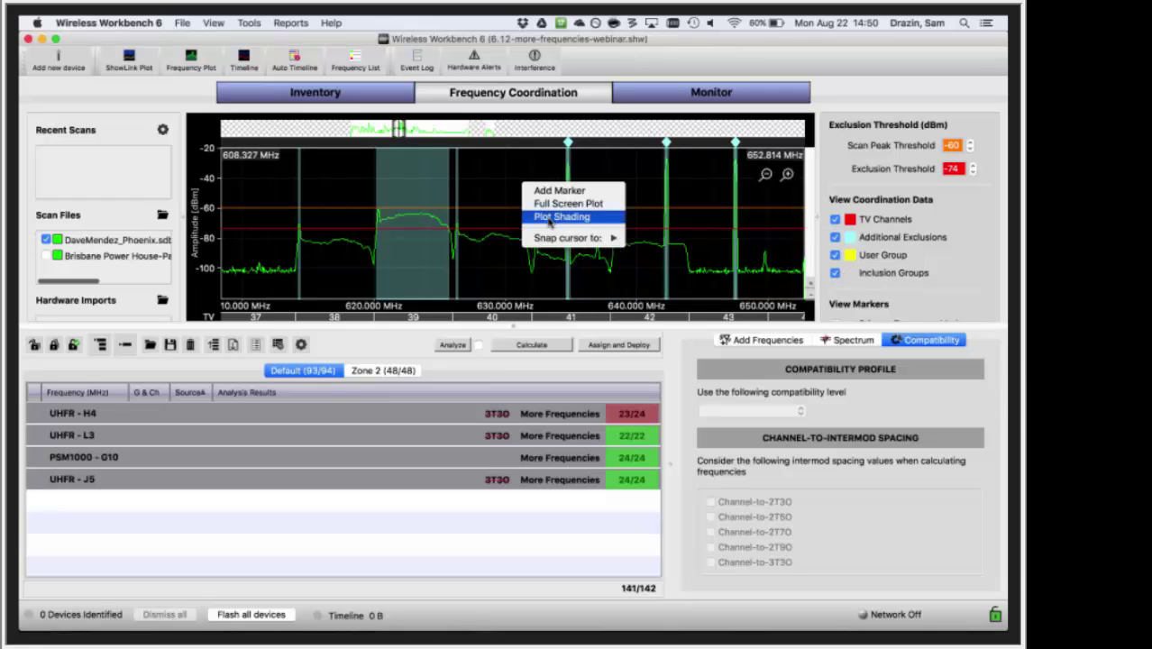
pyautogui.click(550, 217)
pyautogui.scroll(-1, 511, 184)
pyautogui.rightClick(511, 184)
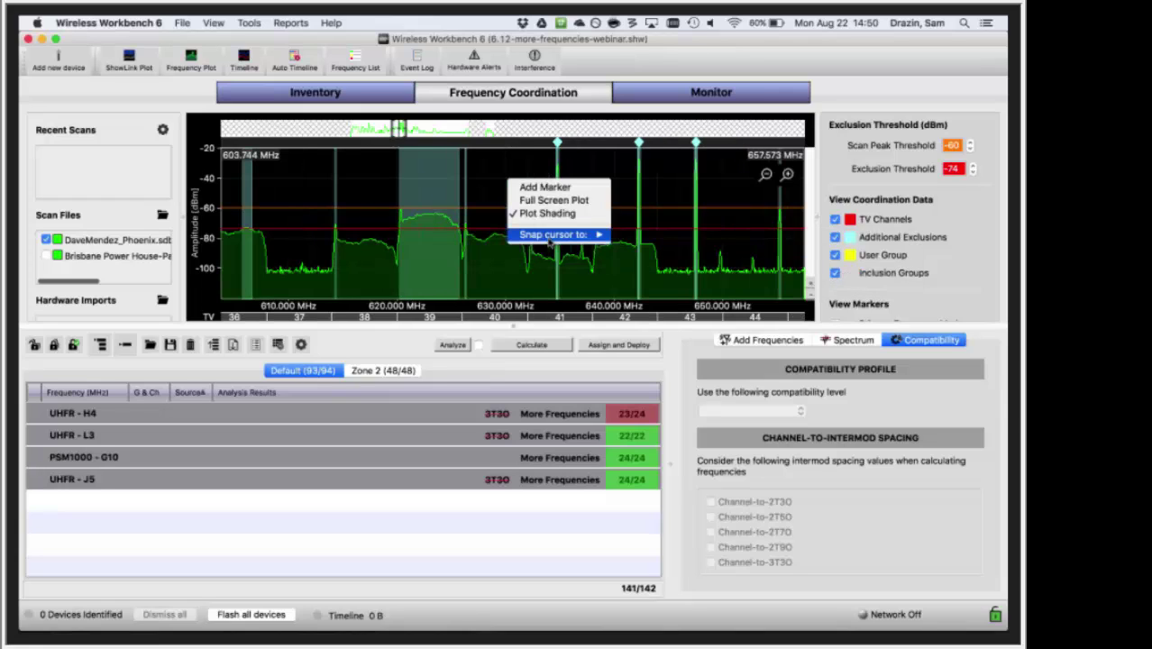
pyautogui.moveTo(550, 236)
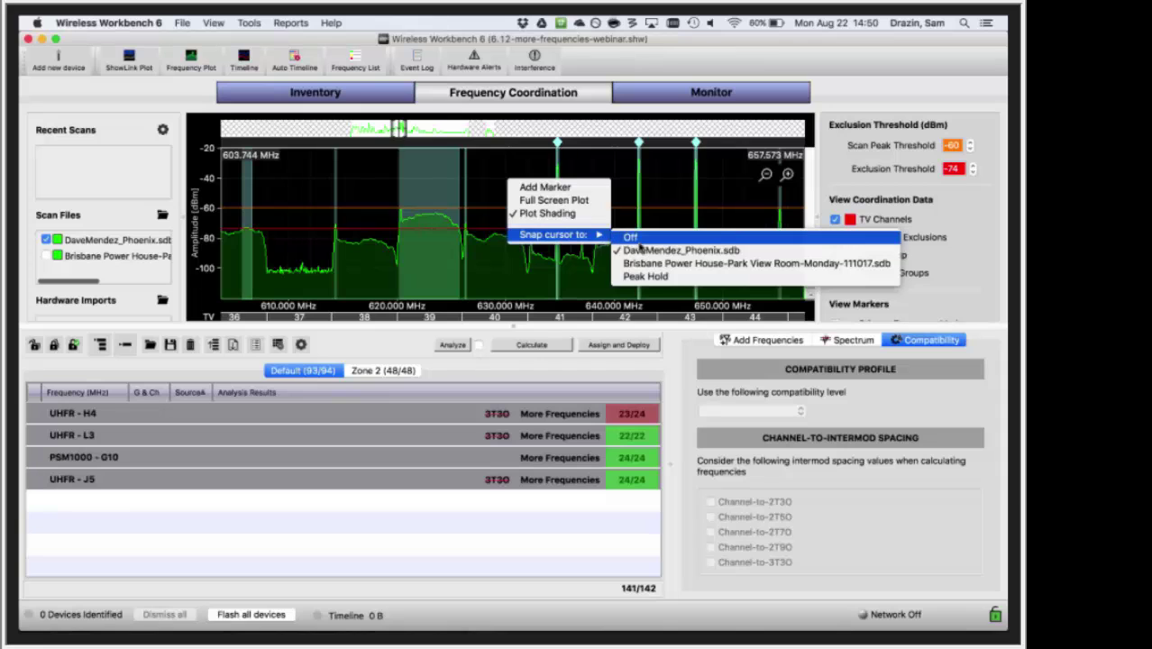
pyautogui.click(629, 237)
pyautogui.scroll(-1, 528, 193)
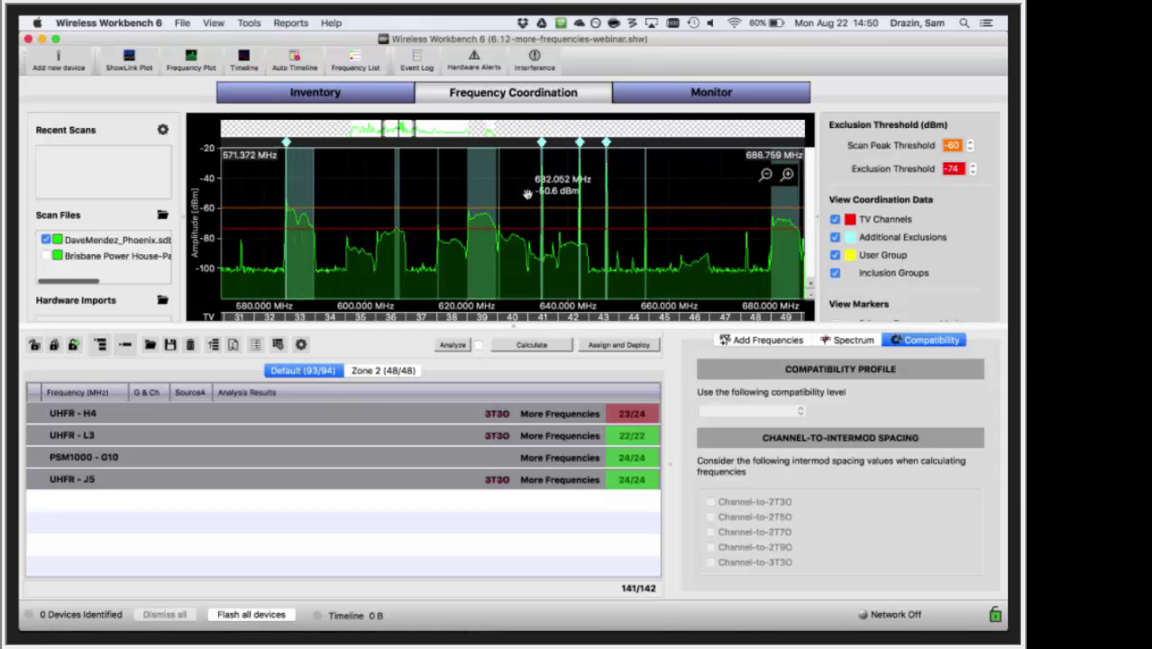
pyautogui.scroll(3, 527, 194)
pyautogui.scroll(-2, 527, 193)
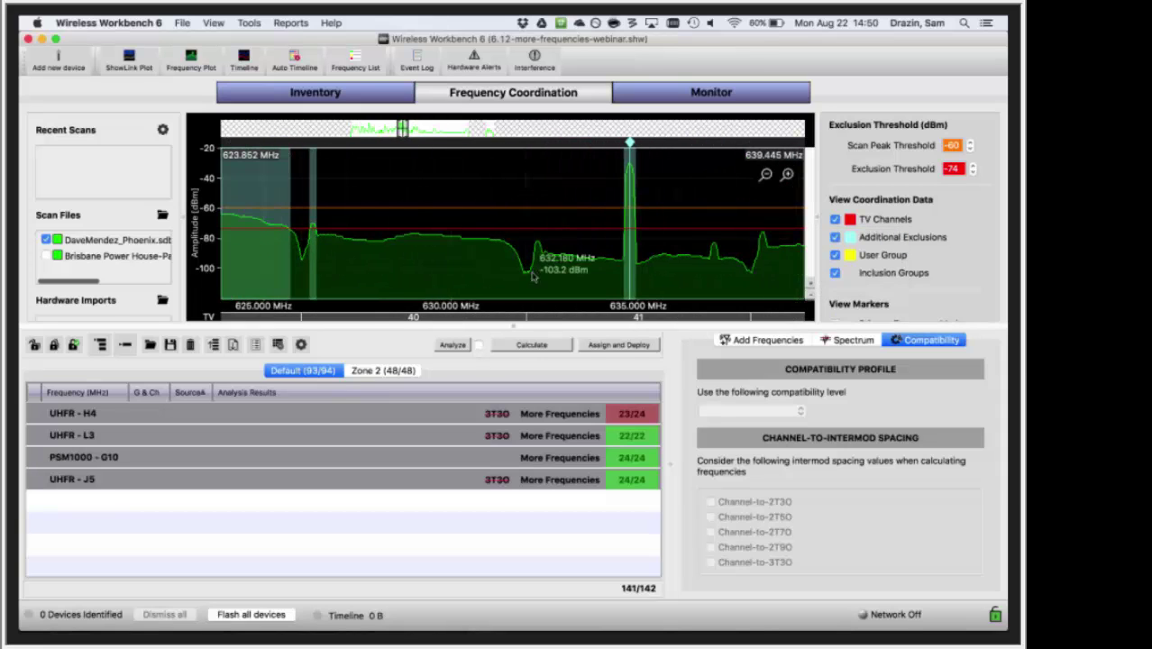
pyautogui.scroll(-2, 502, 271)
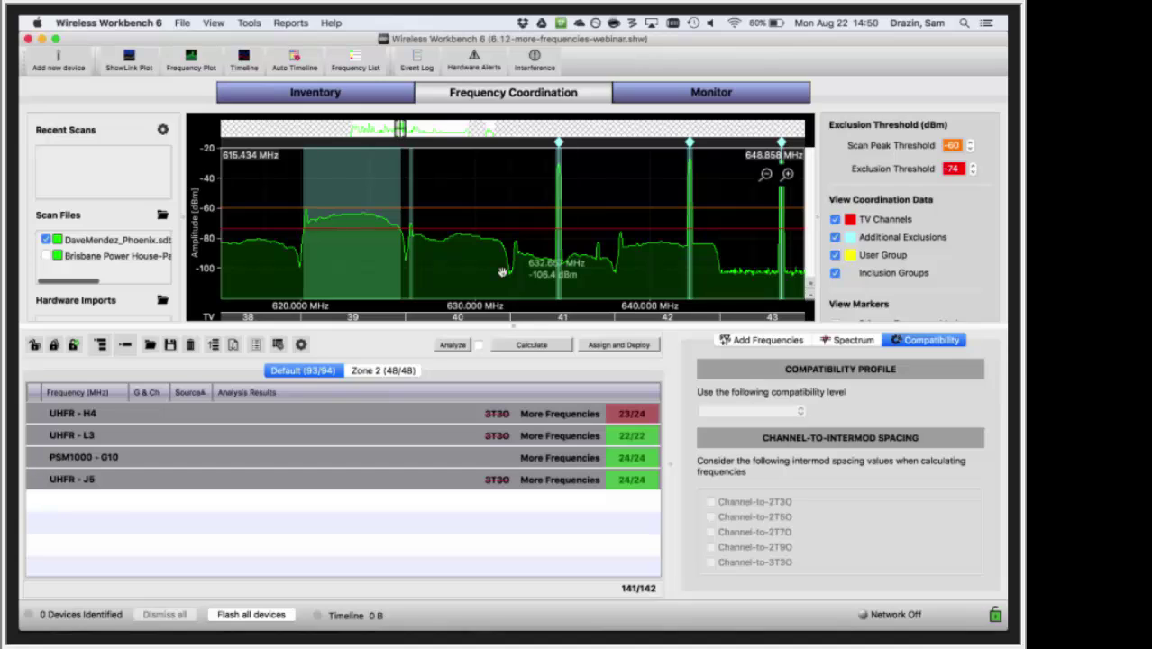
# - Open Additional Exclusions from the spectrum summary, move and enlarge it, and sort rows by Source
pyautogui.click(847, 340)
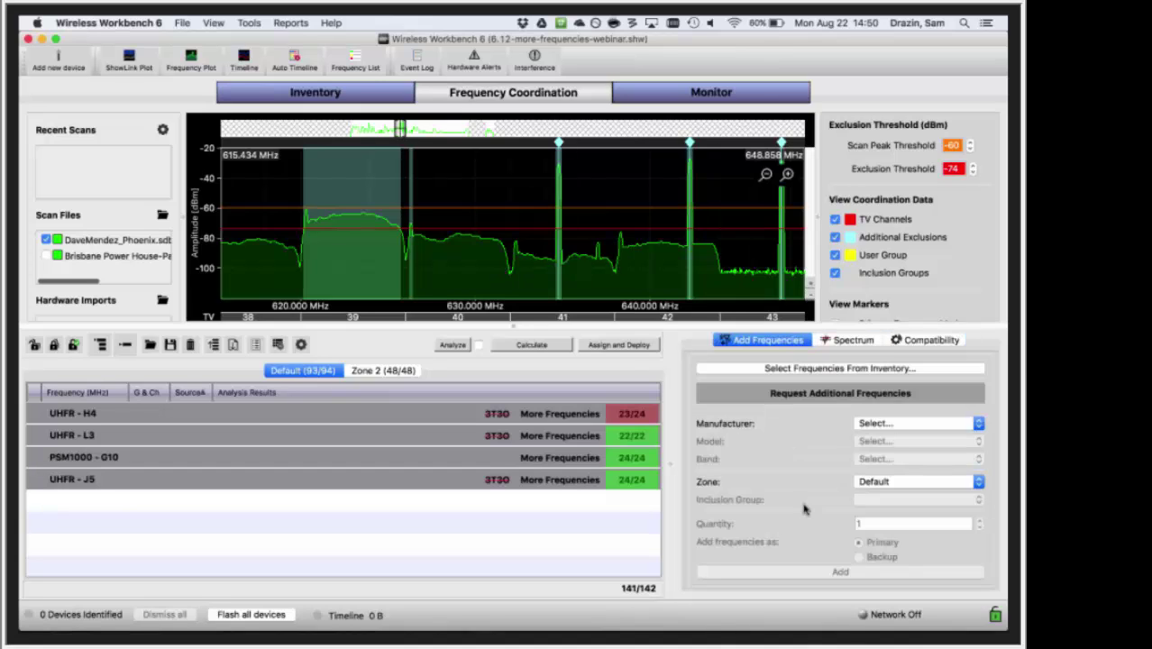
pyautogui.click(831, 343)
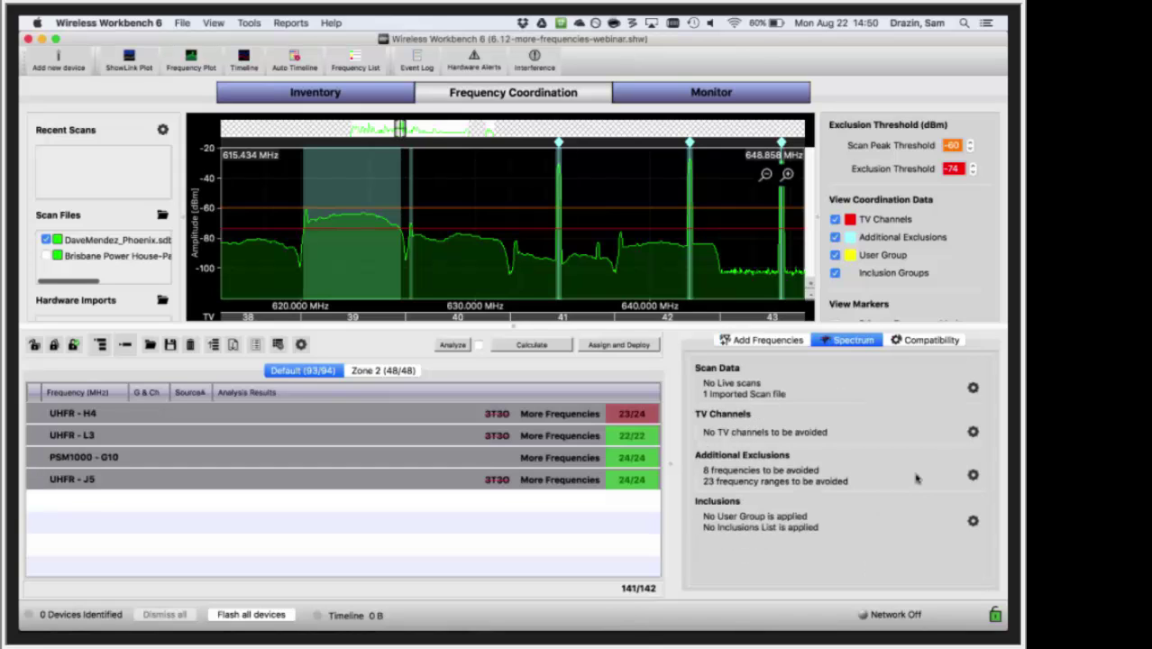
pyautogui.click(972, 475)
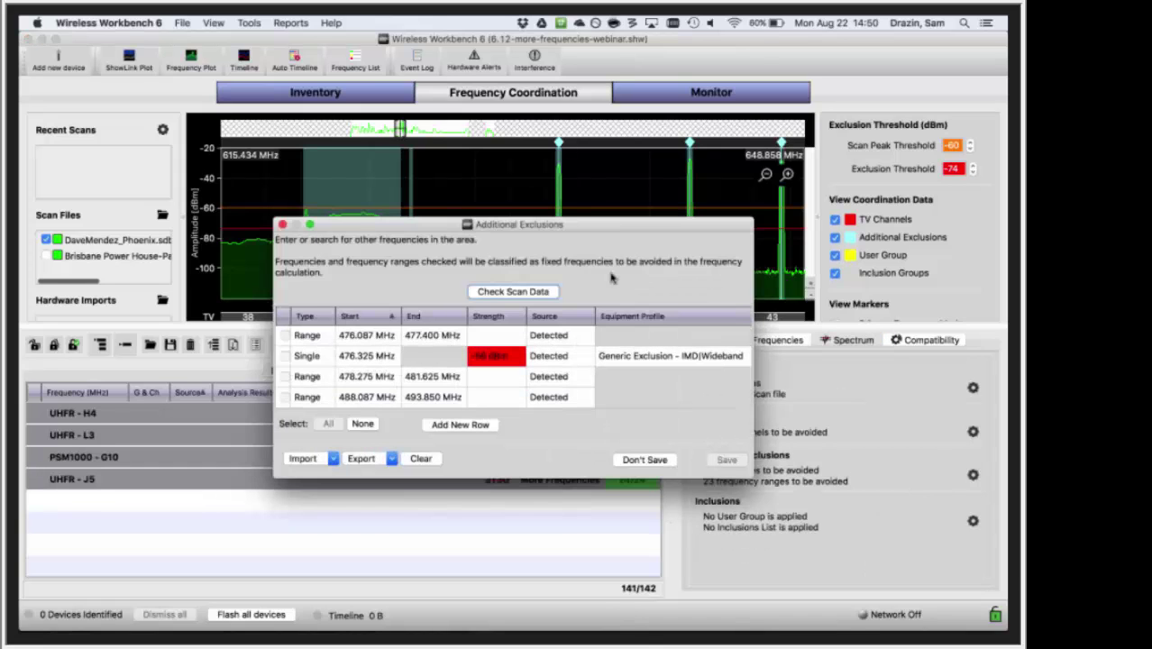
pyautogui.moveTo(567, 224); pyautogui.dragTo(762, 83)
pyautogui.moveTo(945, 339); pyautogui.dragTo(959, 602)
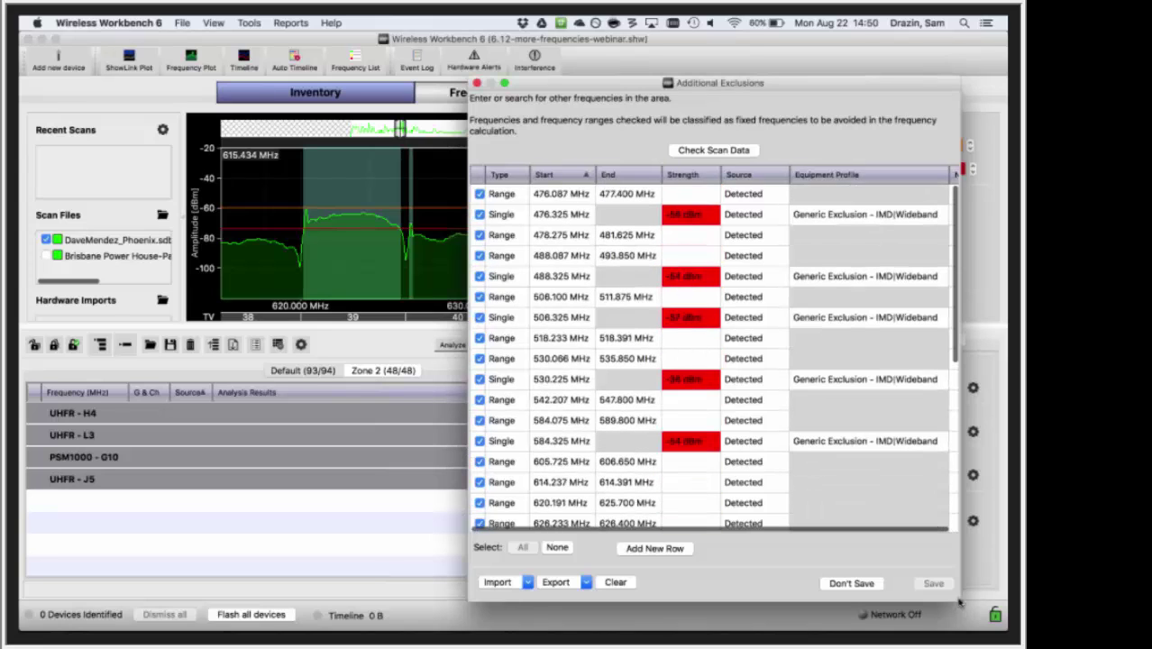
pyautogui.scroll(-7, 803, 340)
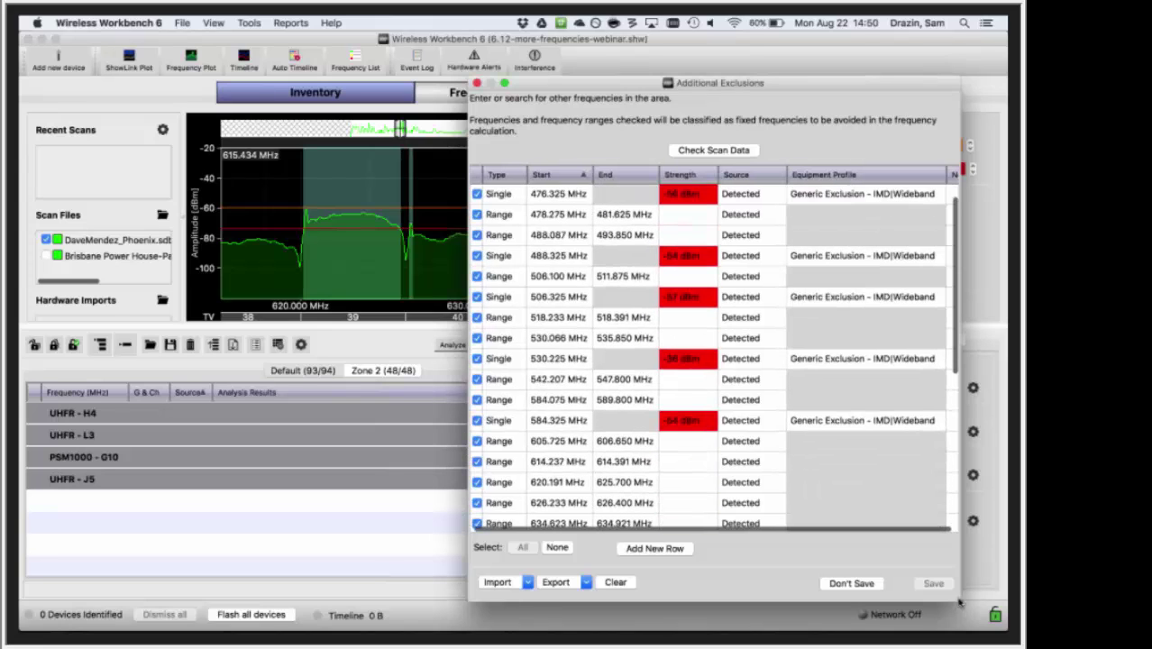
pyautogui.scroll(5, 803, 340)
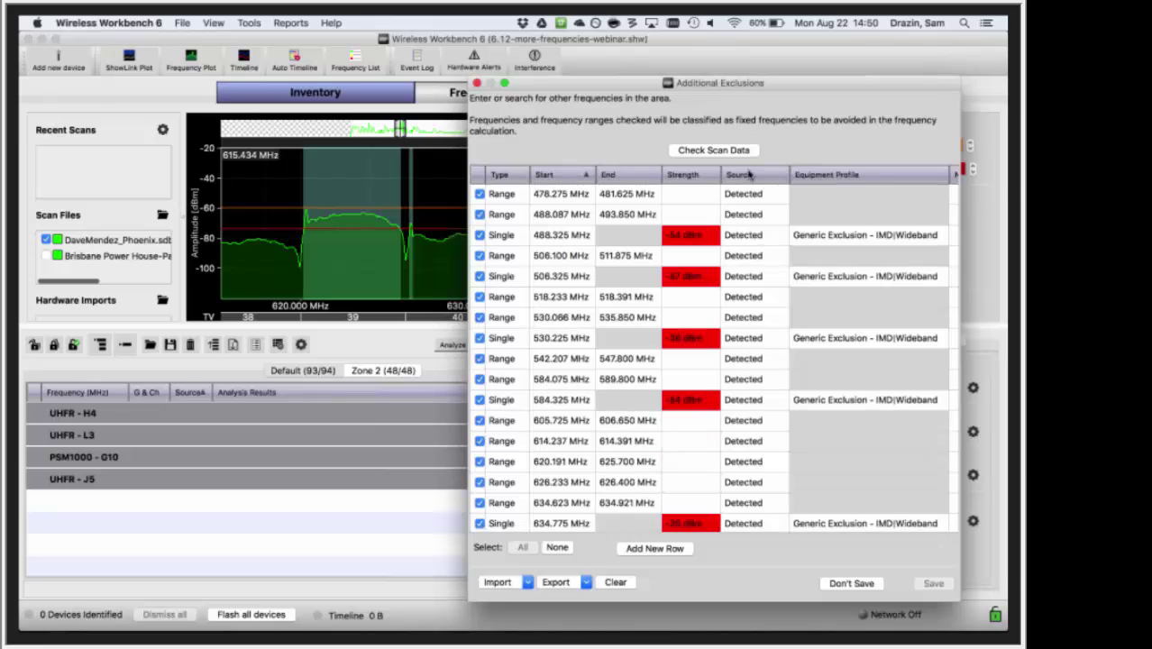
pyautogui.click(752, 176)
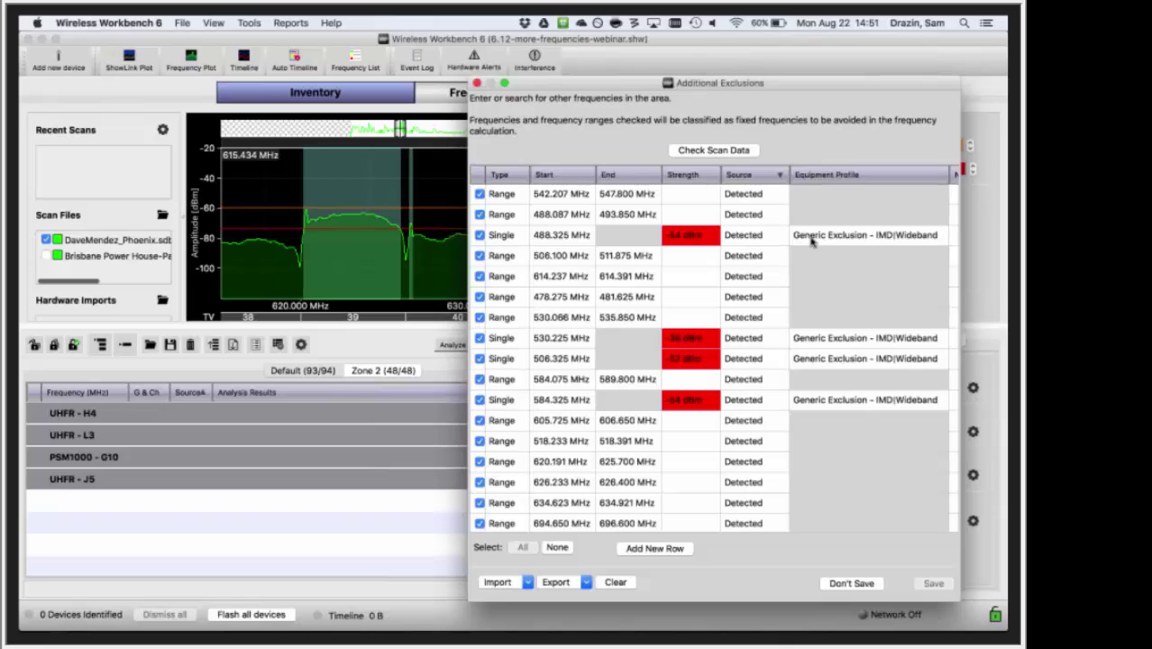
# - Switch the 488.325 MHz exclusion to Generic Exclusion - No IMD|Wideband, then back to IMD|Wideband
pyautogui.click(742, 239)
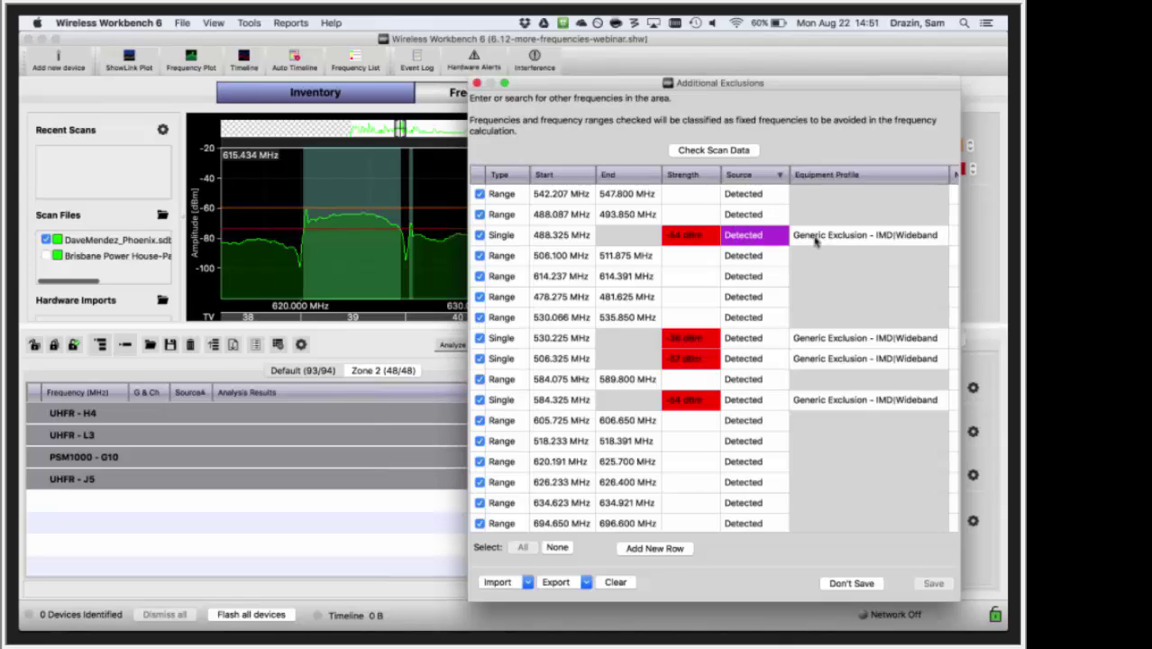
pyautogui.click(815, 239)
pyautogui.click(820, 236)
pyautogui.click(861, 248)
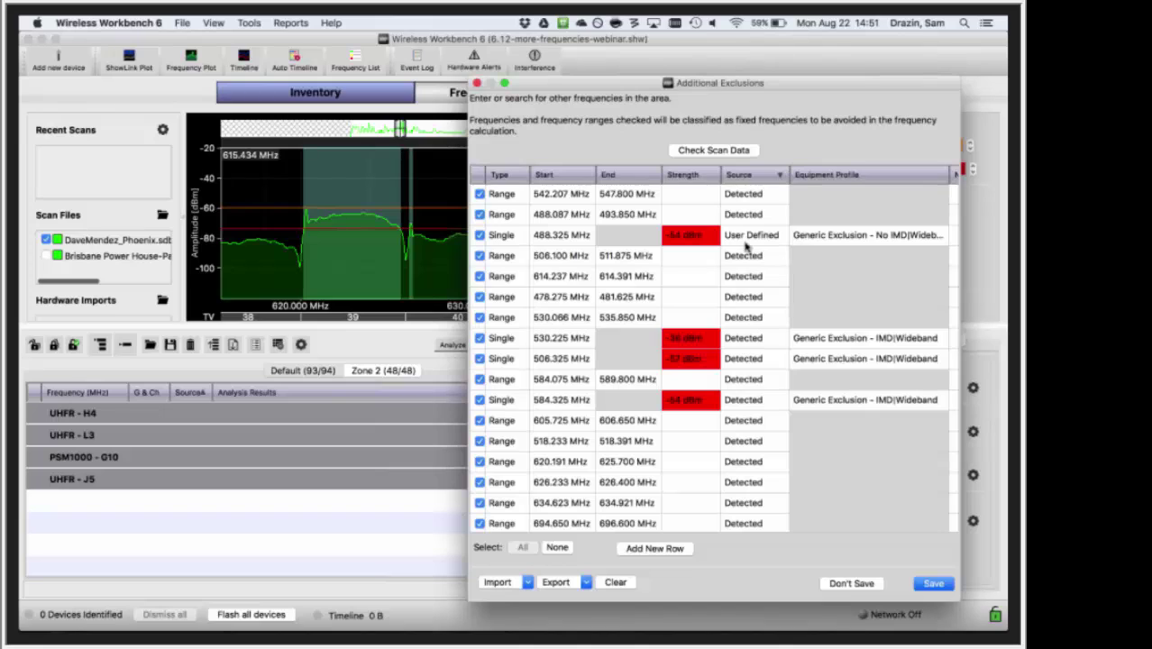
pyautogui.click(838, 244)
pyautogui.click(838, 244)
pyautogui.click(838, 245)
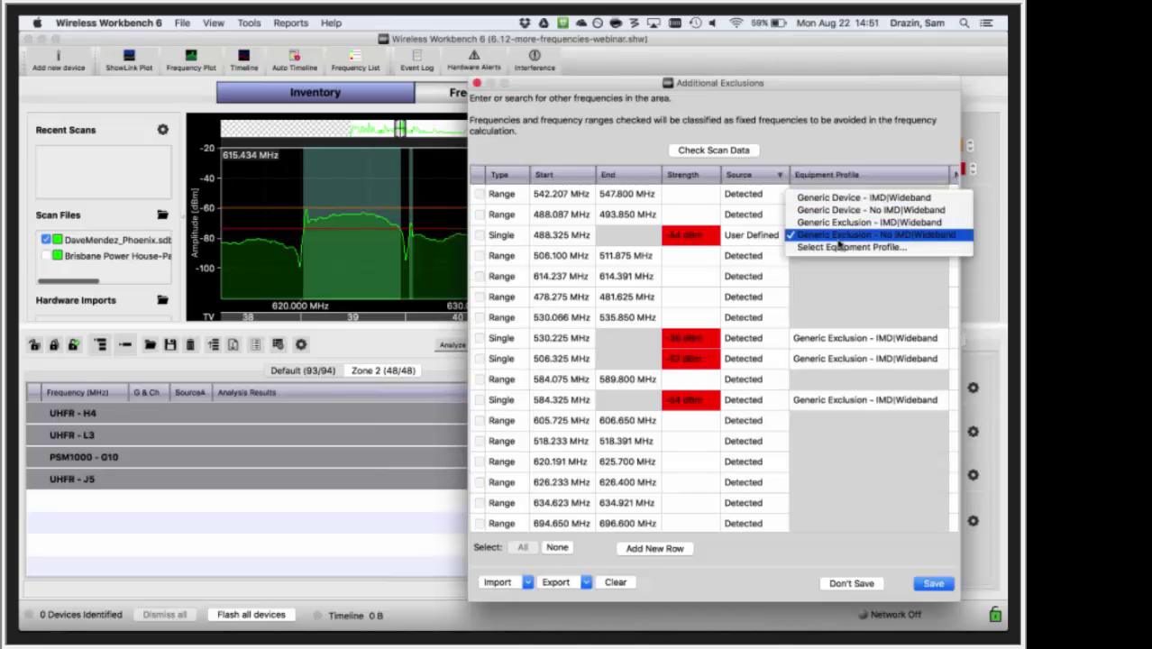
pyautogui.click(838, 221)
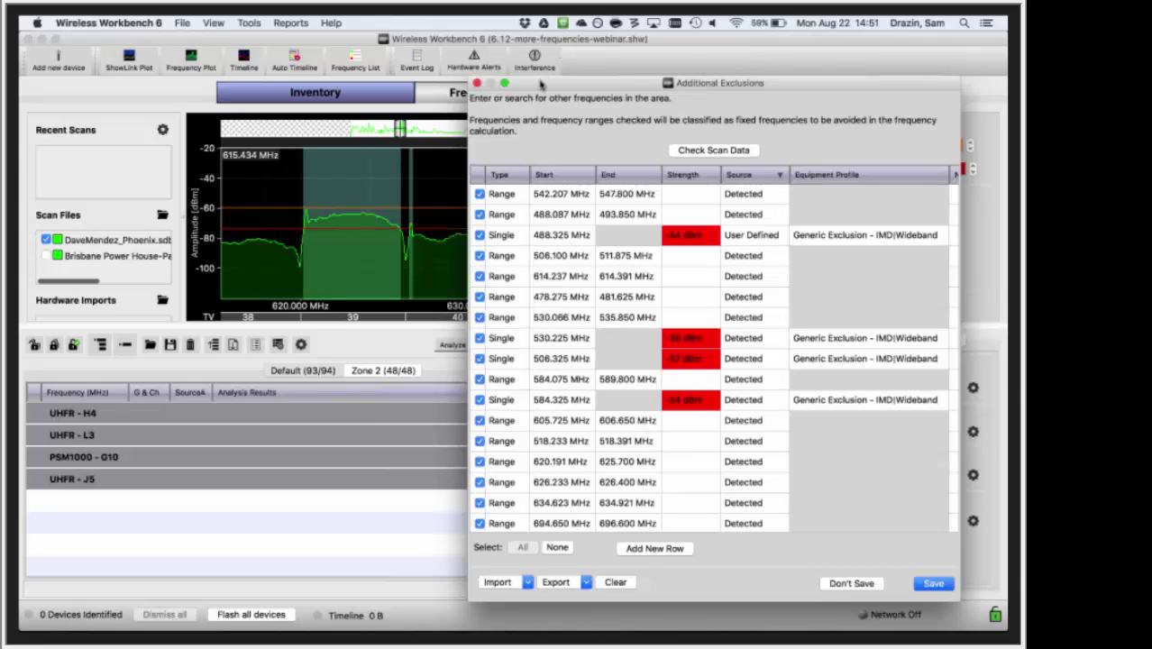
pyautogui.moveTo(541, 84); pyautogui.dragTo(585, 347)
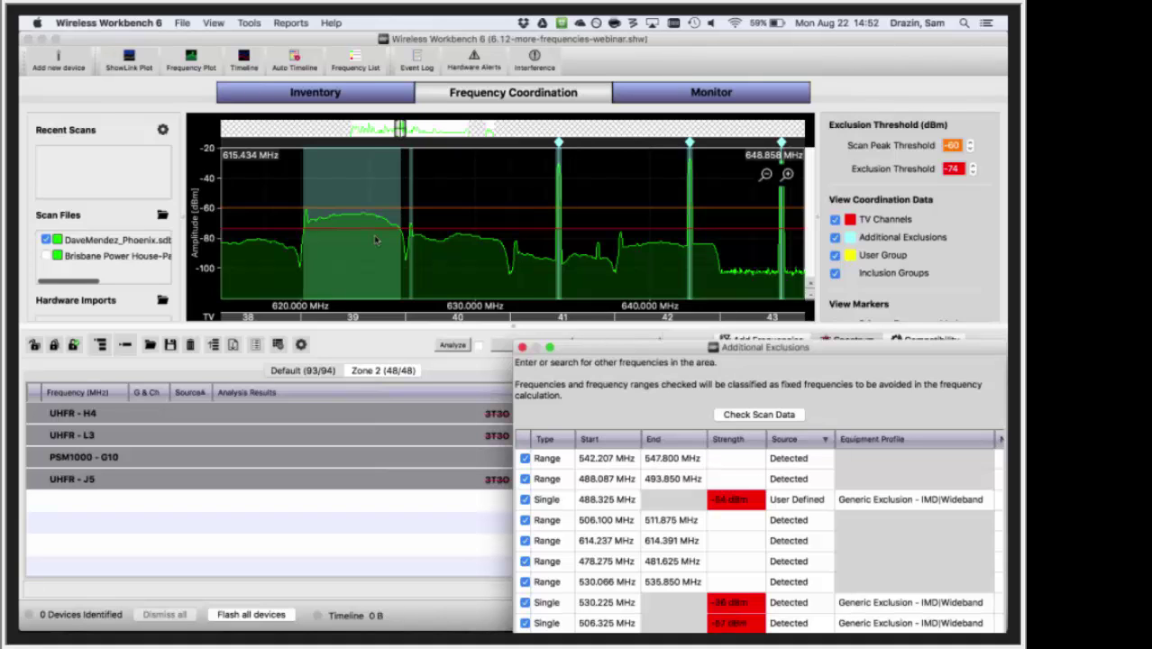
pyautogui.moveTo(602, 347); pyautogui.dragTo(560, 48)
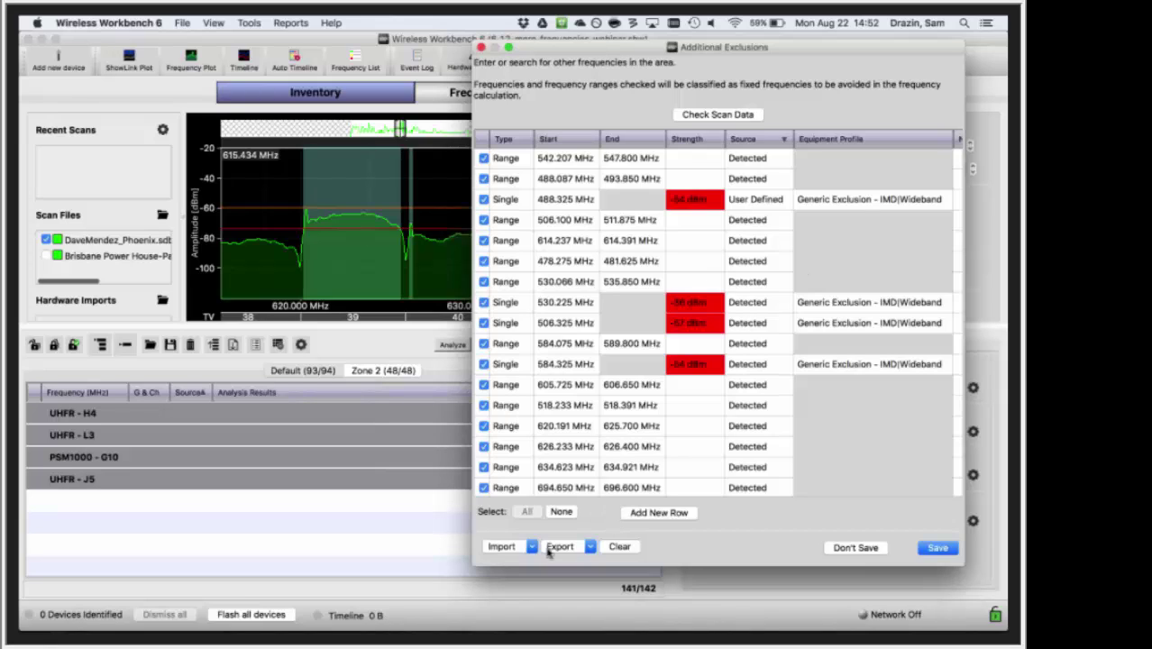
pyautogui.click(551, 547)
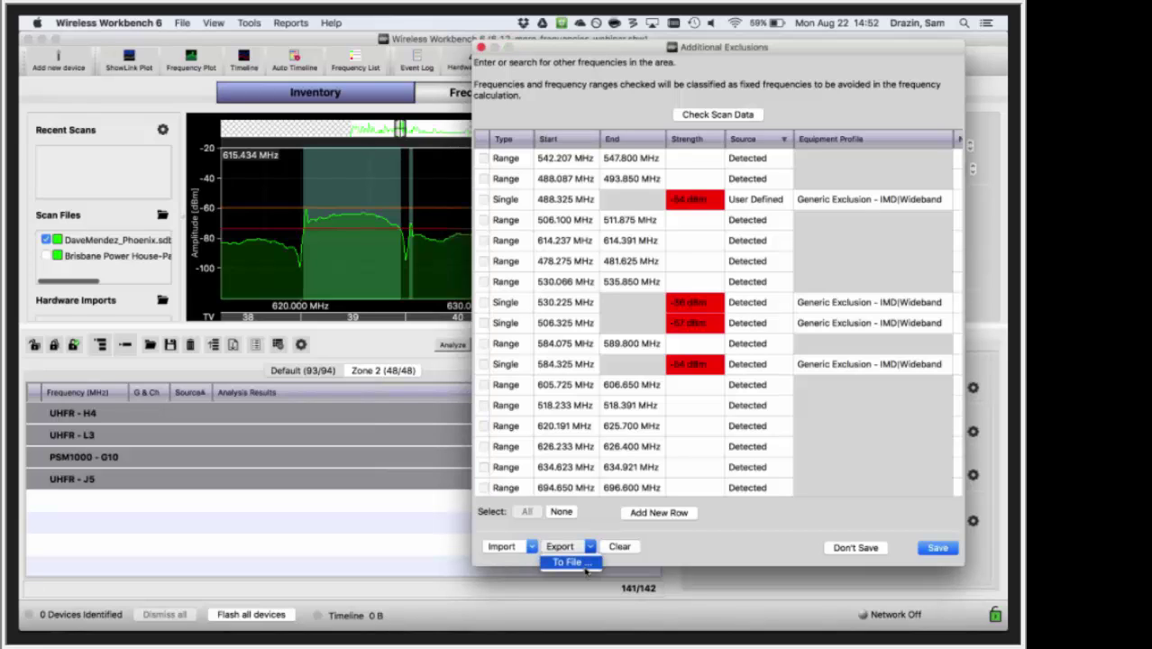
# - Dismiss the Export menu and close Additional Exclusions, choosing not to save
pyautogui.click(584, 562)
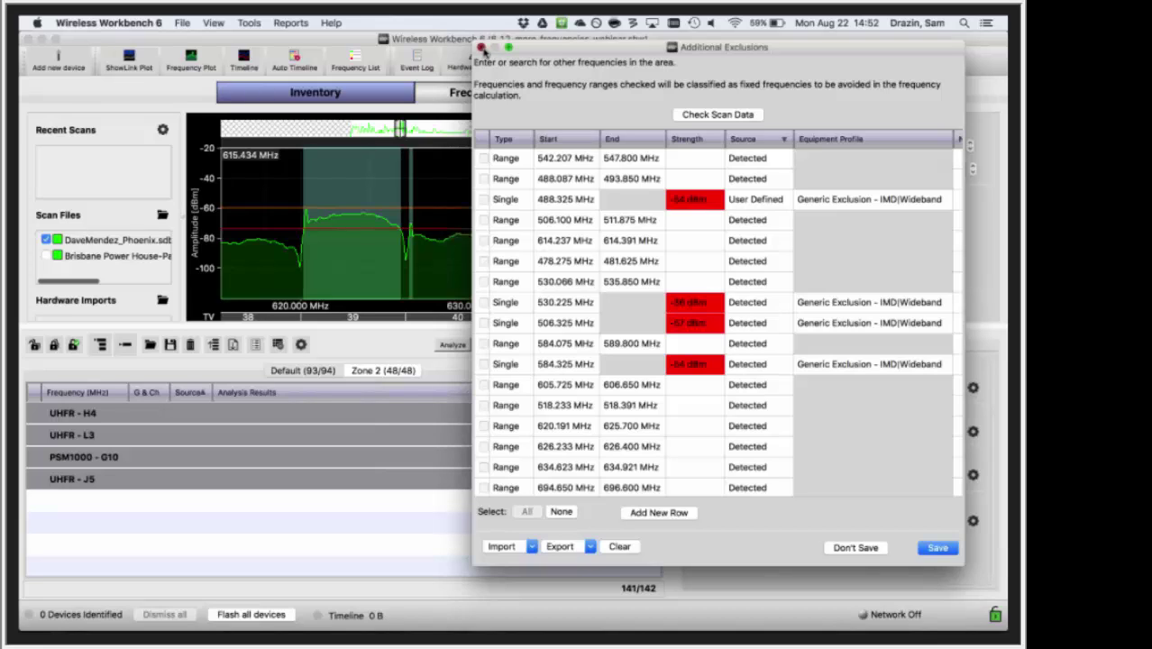
pyautogui.click(482, 48)
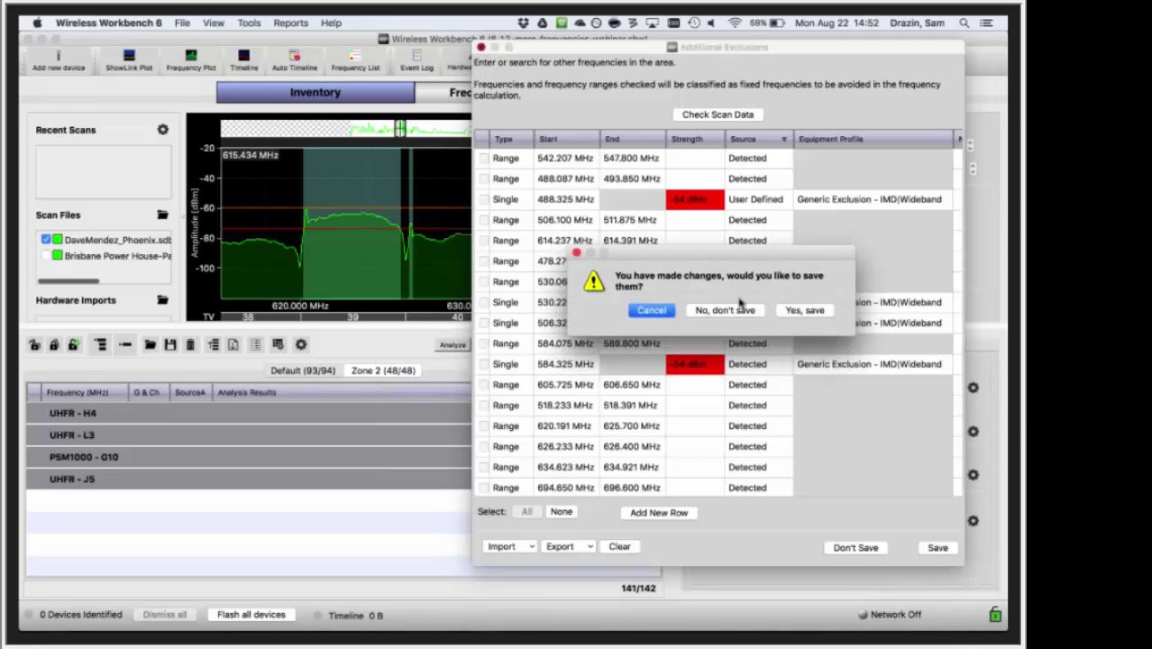
pyautogui.click(724, 307)
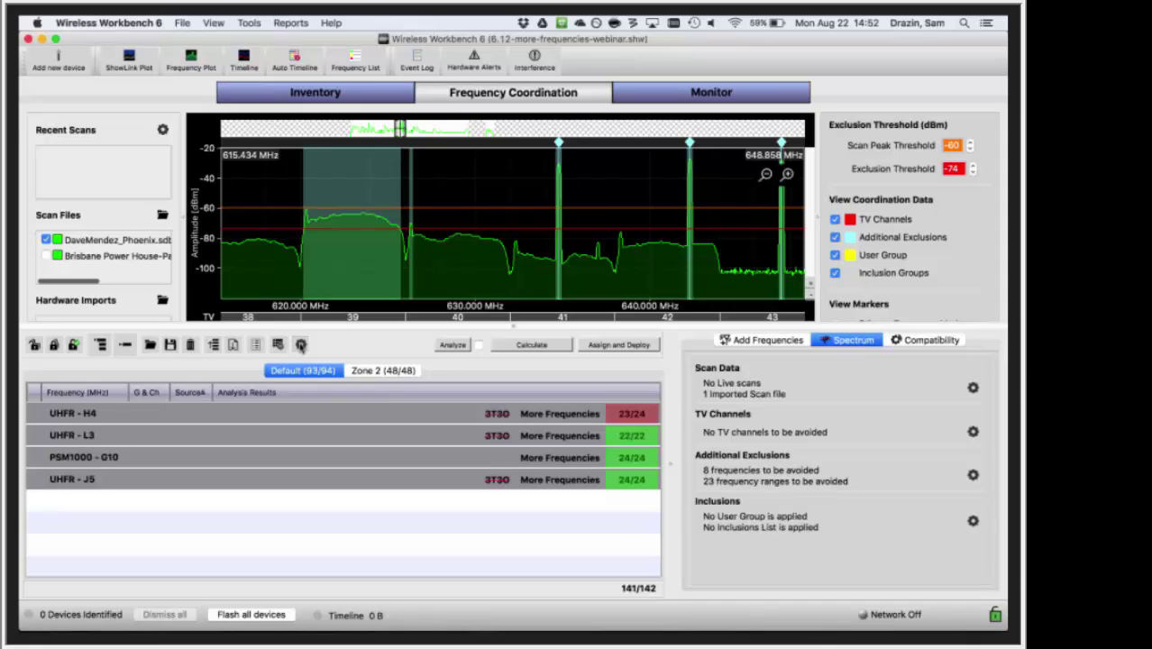
# - Uncheck automatic exclusion-range detection from scan data in Coordination Preferences and save
pyautogui.click(300, 344)
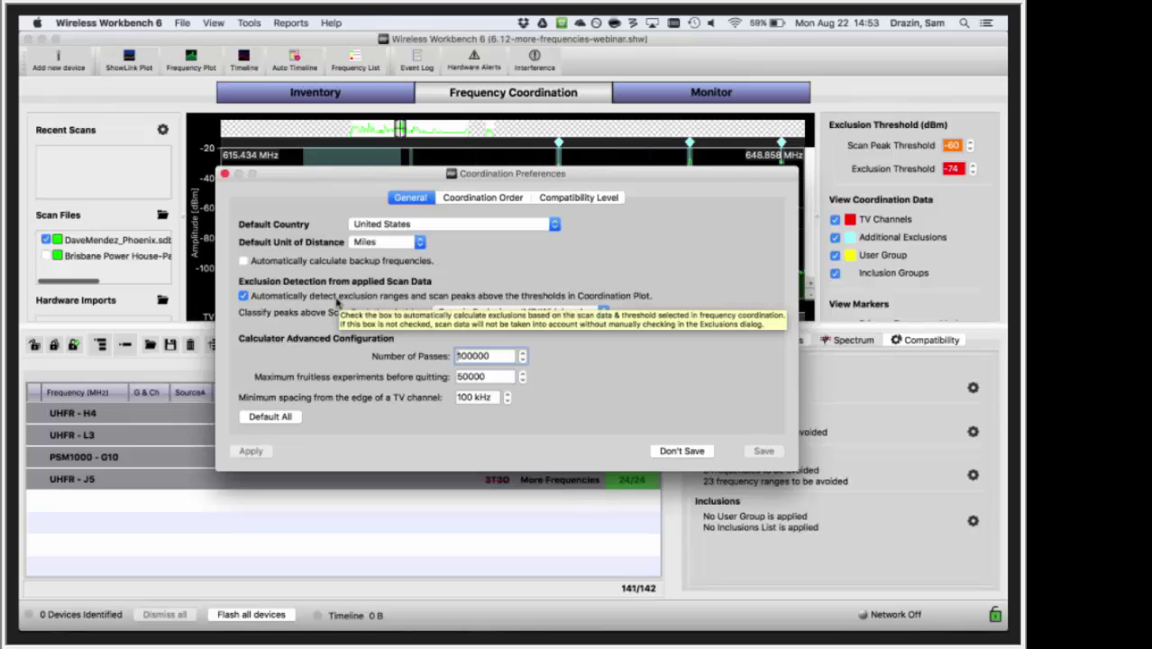
pyautogui.click(337, 300)
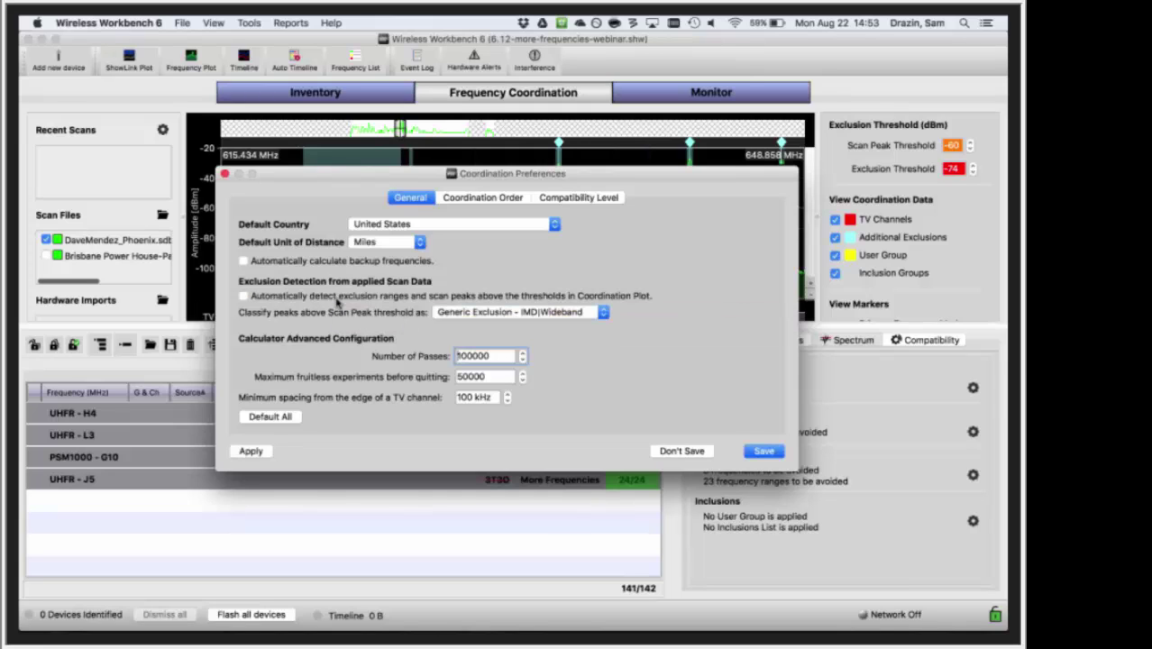
pyautogui.click(765, 451)
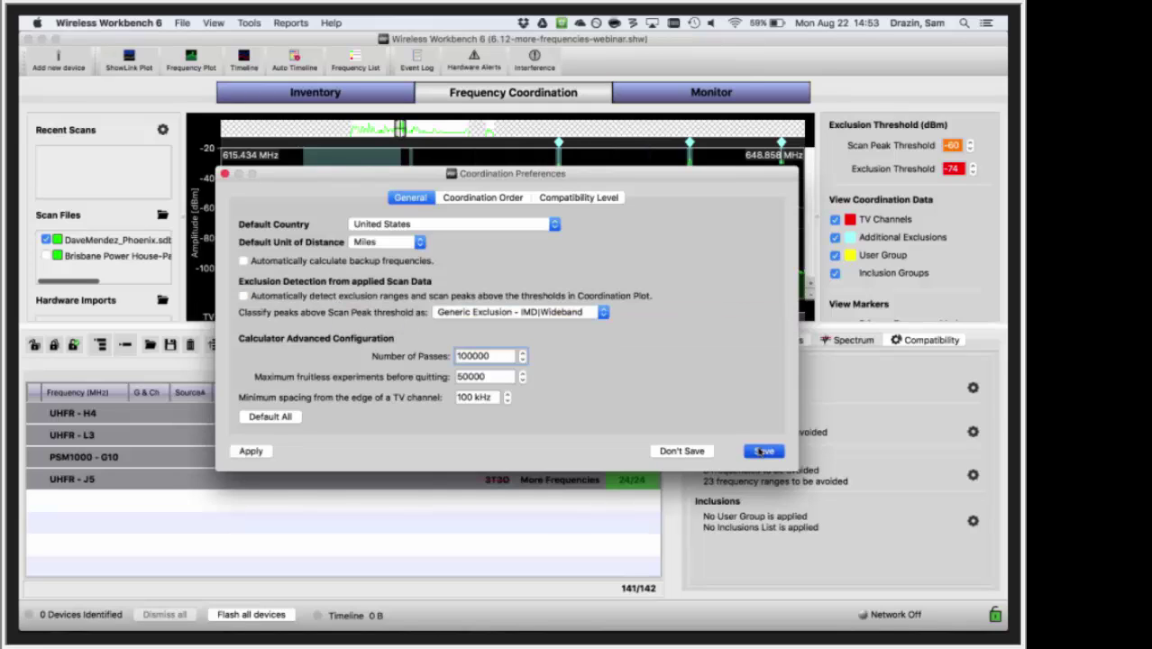
# - Clear every entry from the Additional Exclusions list and save the empty list
pyautogui.click(972, 476)
pyautogui.click(619, 546)
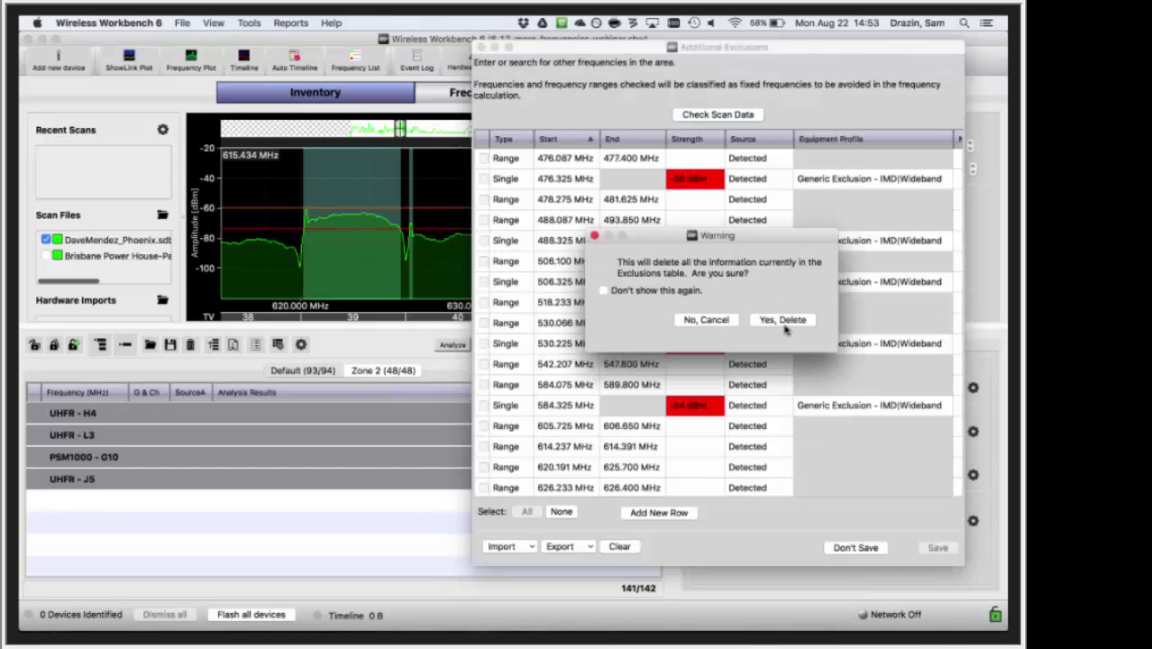
pyautogui.click(782, 320)
pyautogui.click(934, 550)
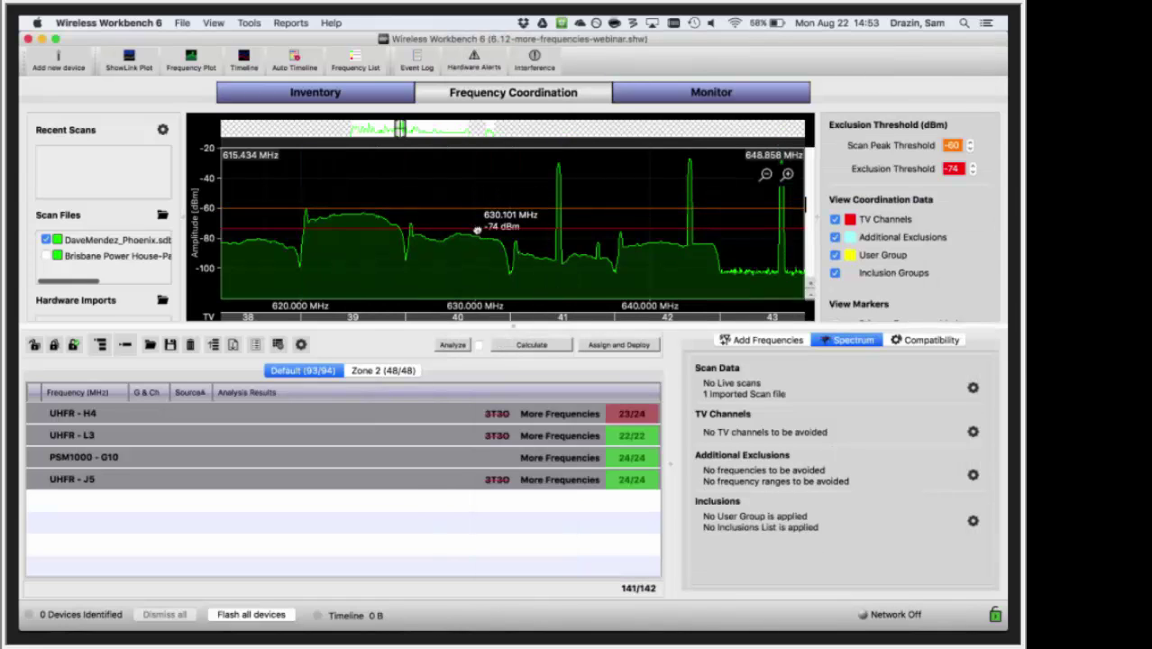
# - Lower the exclusion threshold to -78 dBm and re-detect exclusions with Check Scan Data
pyautogui.moveTo(477, 231); pyautogui.dragTo(478, 235)
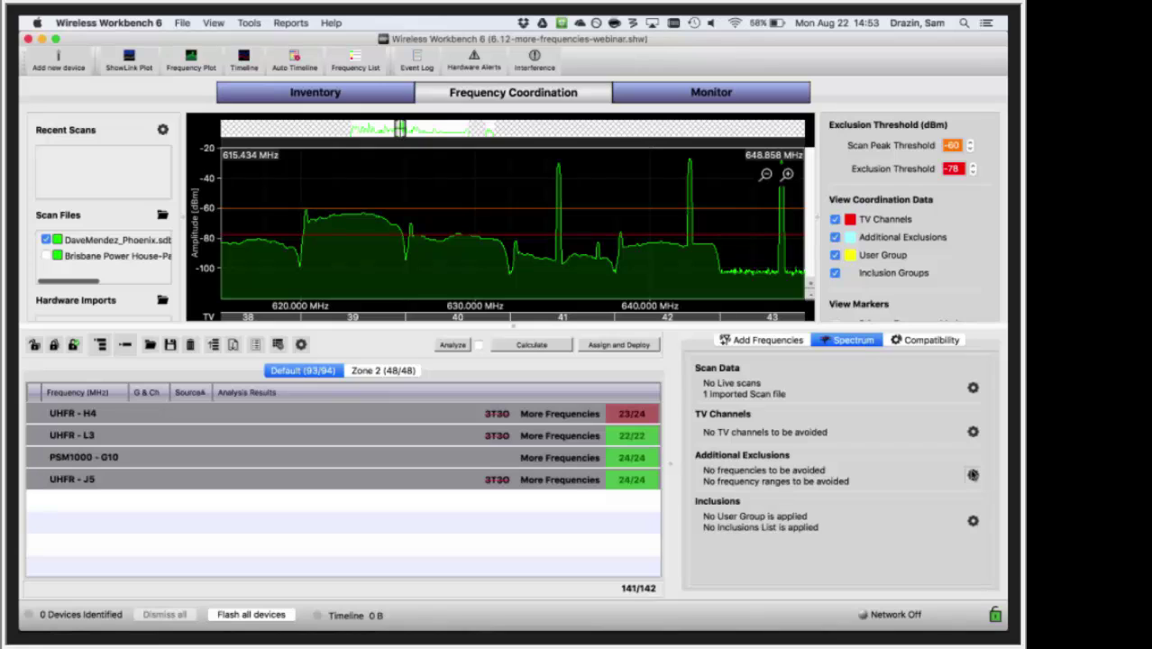
pyautogui.click(972, 474)
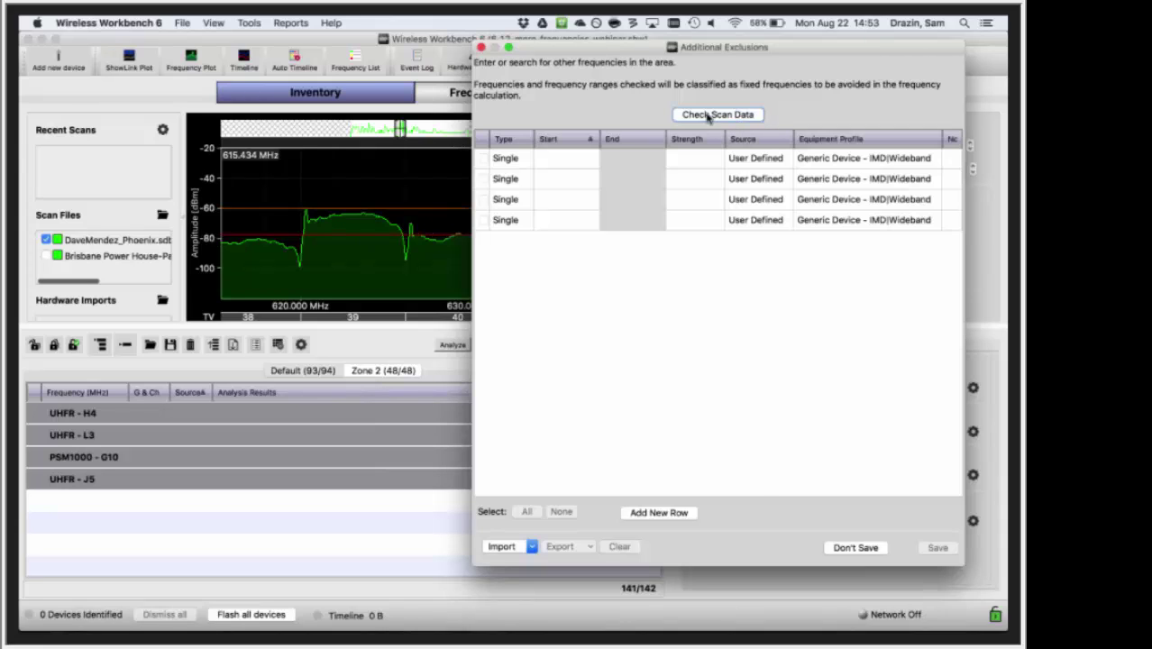
pyautogui.click(708, 116)
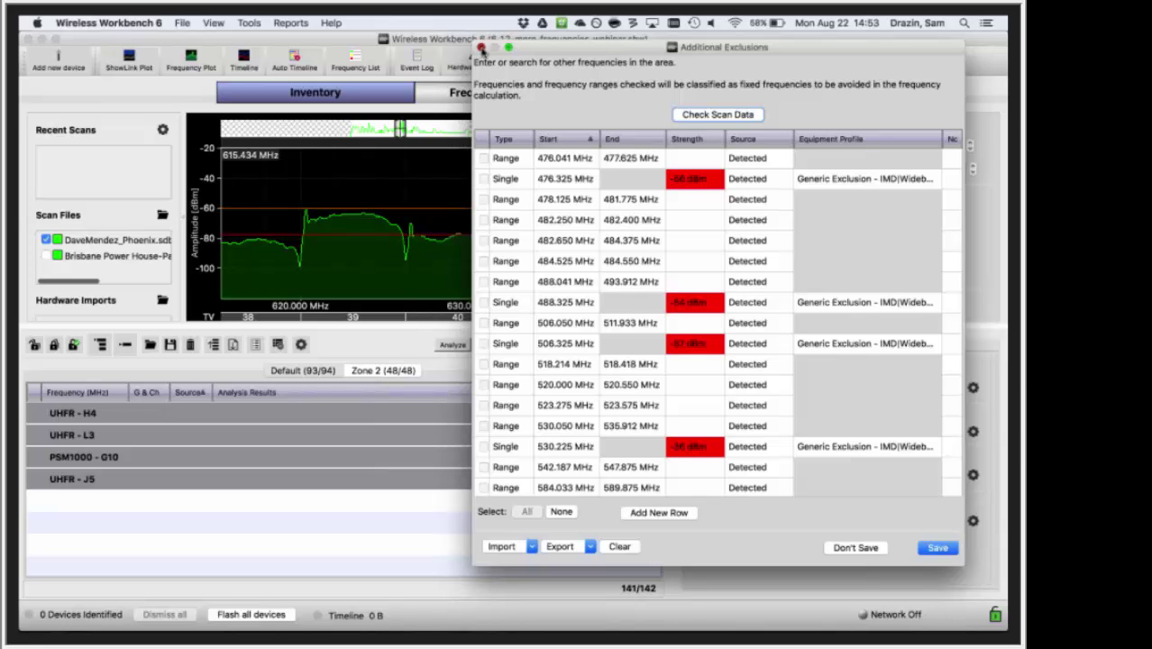
pyautogui.click(481, 47)
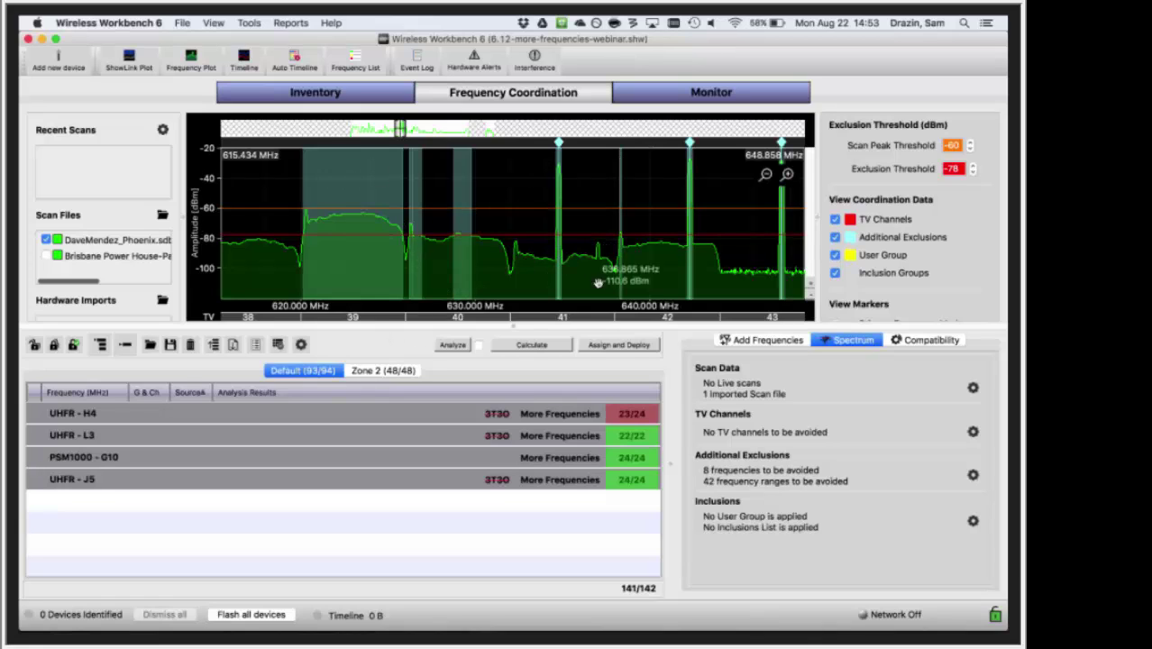
# - Lower the exclusion threshold to -79 dBm, select UHFR - H4, and view Zone 2's list
pyautogui.moveTo(509, 236); pyautogui.dragTo(531, 225)
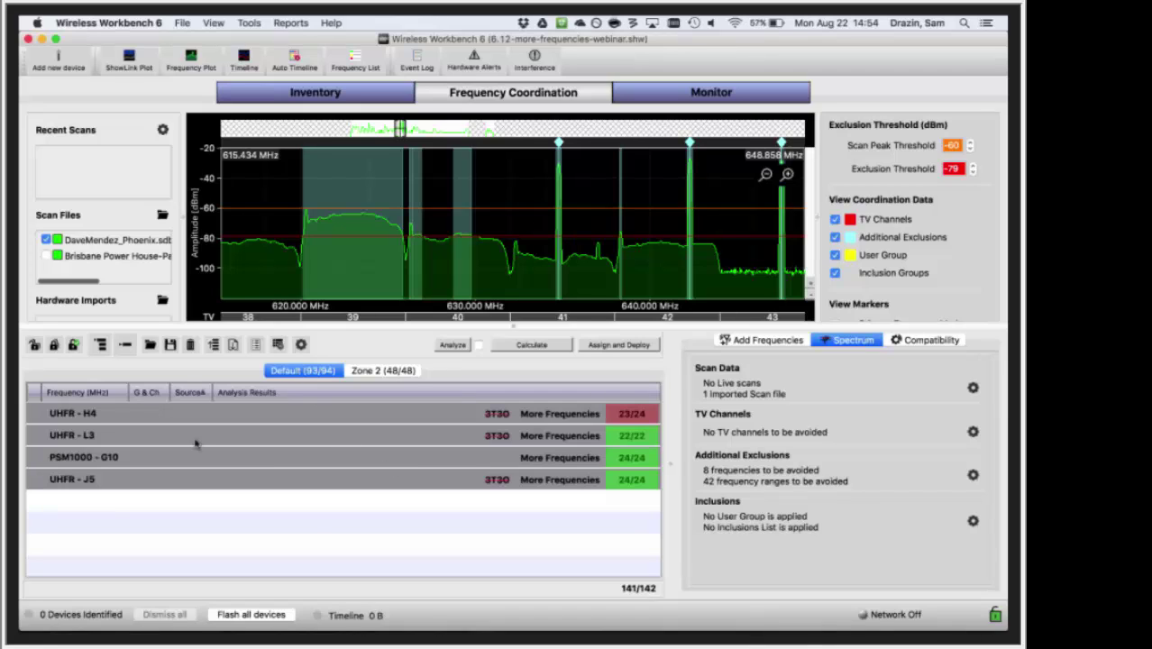
pyautogui.click(152, 415)
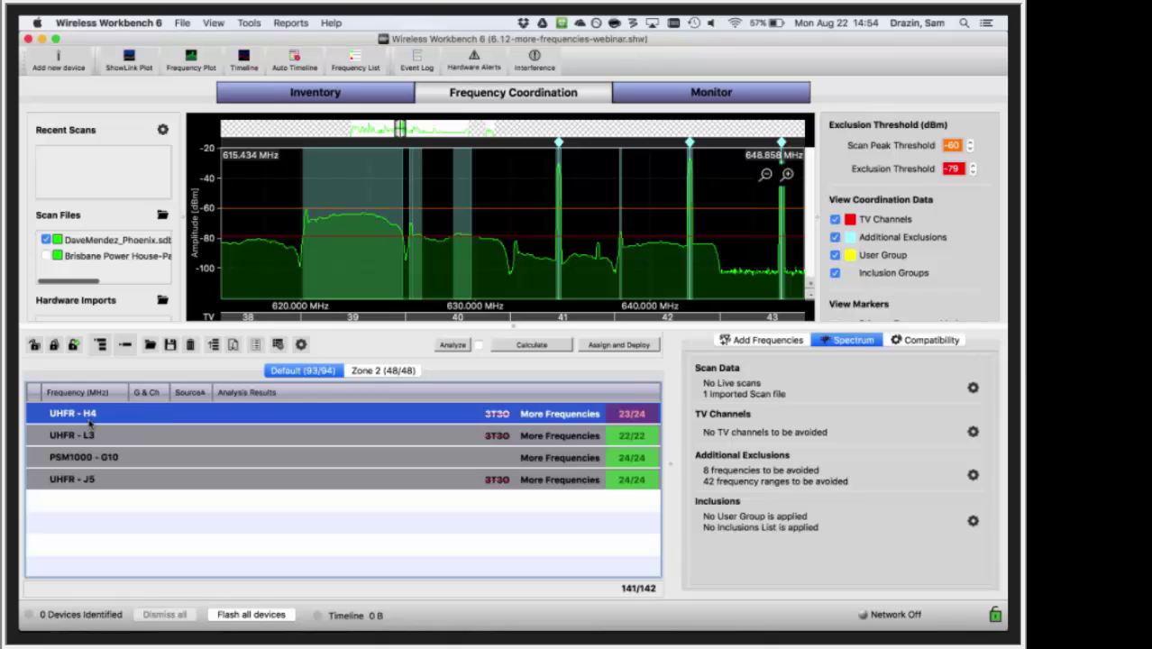
pyautogui.click(411, 373)
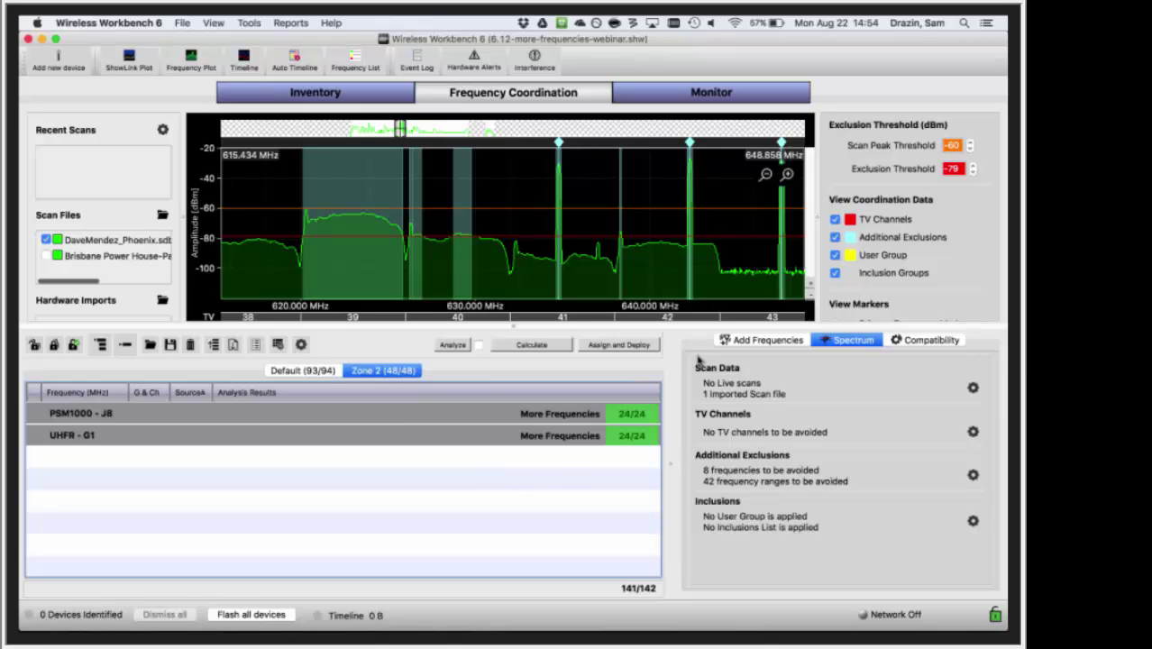
# - Set up an Add Frequencies request for Shure UR4D, band H4, assigned to Zone 2
pyautogui.click(764, 340)
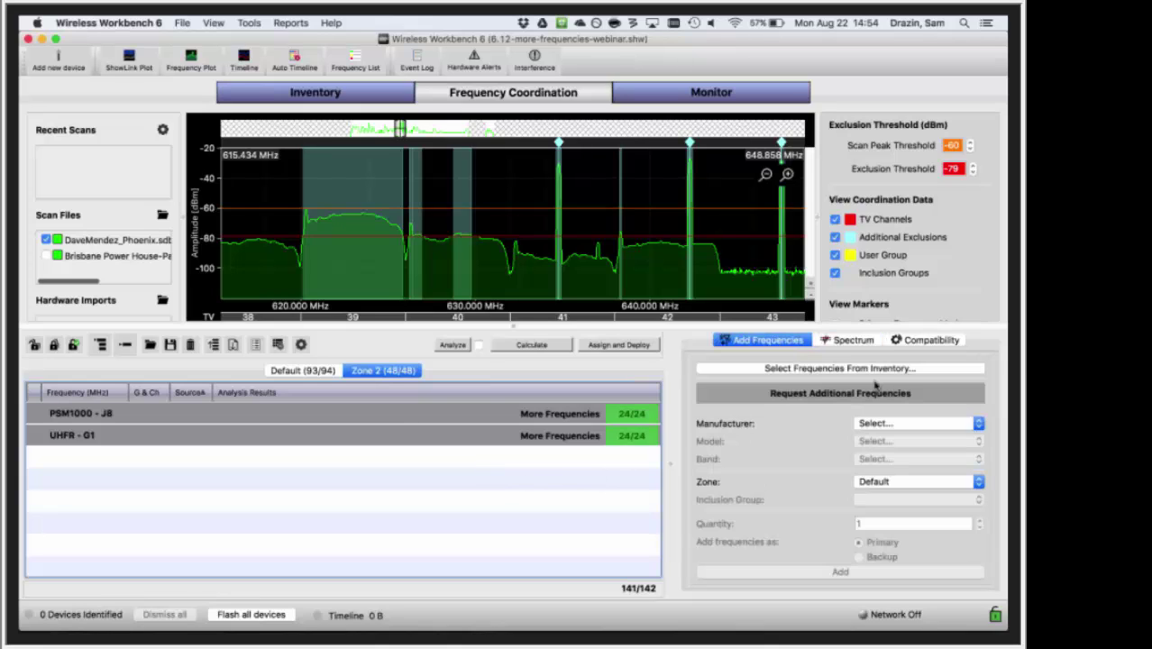
pyautogui.click(899, 422)
pyautogui.click(898, 422)
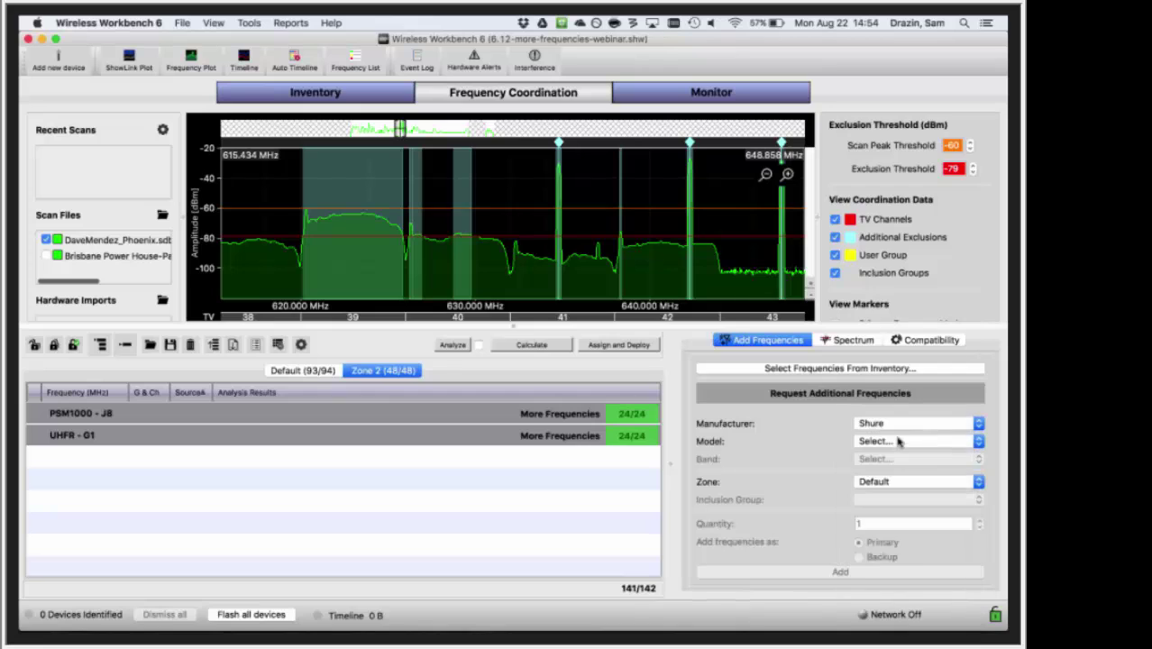
pyautogui.click(899, 442)
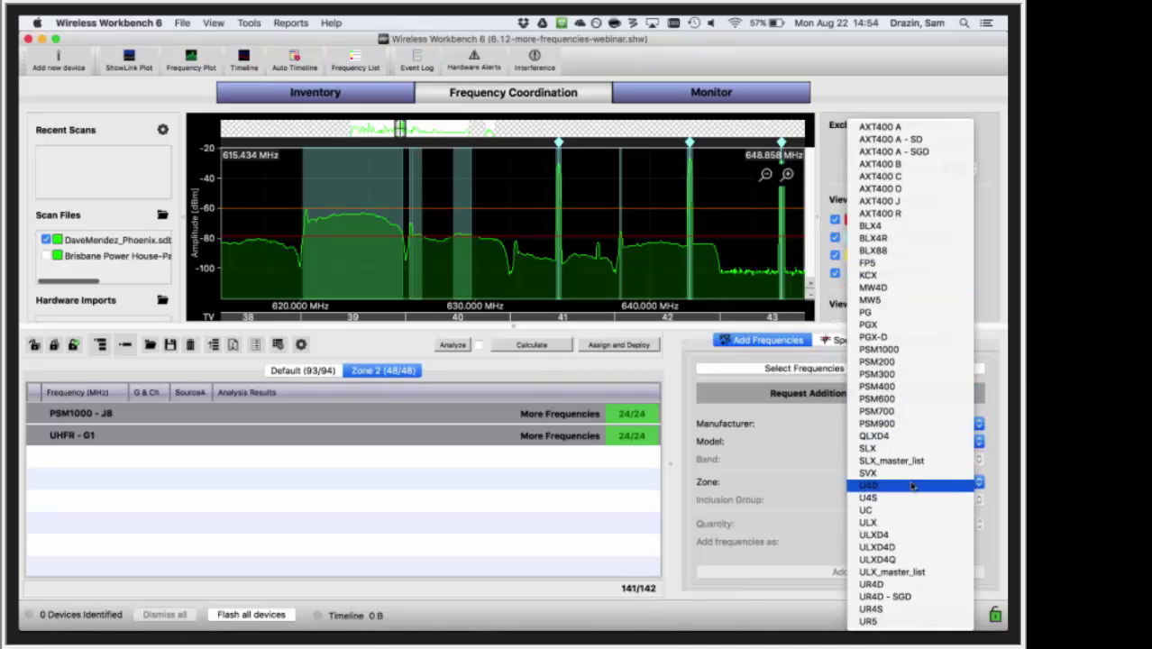
pyautogui.click(917, 587)
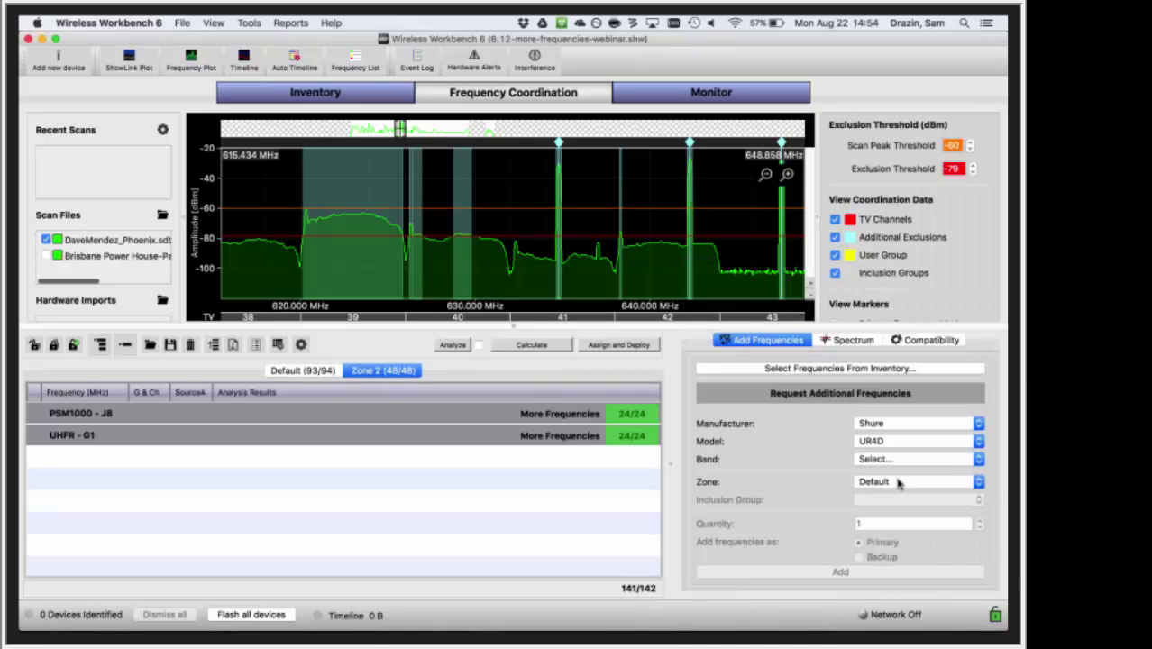
pyautogui.click(910, 458)
pyautogui.click(879, 324)
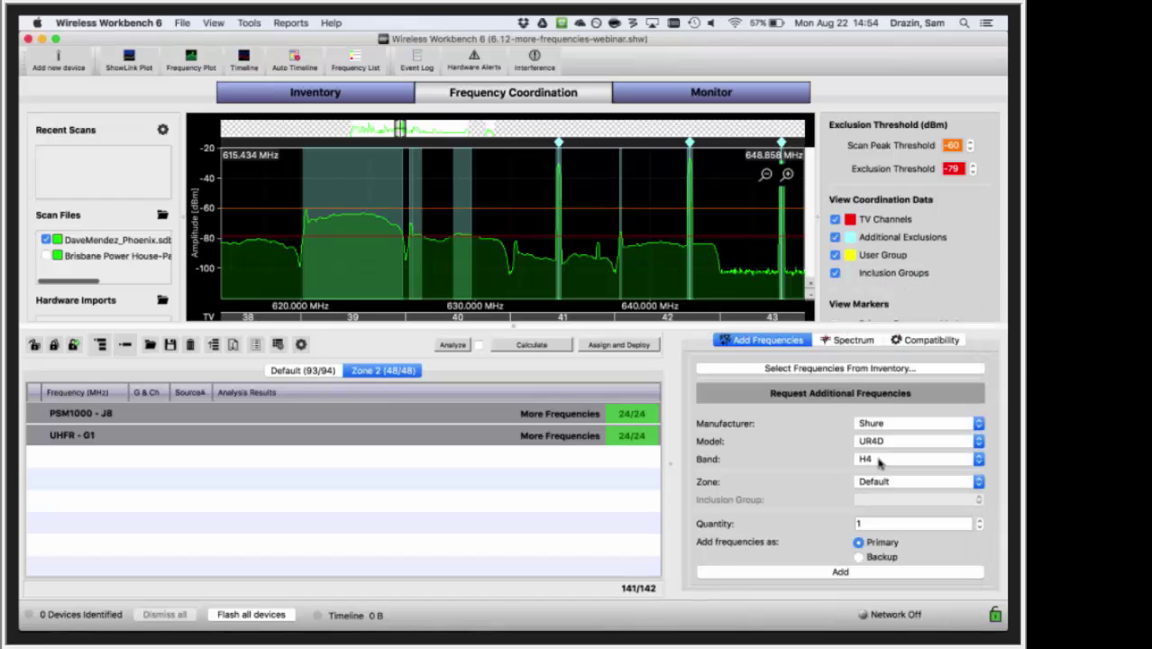
pyautogui.click(886, 487)
pyautogui.click(882, 496)
# - Request quantity 2 as primary frequencies, then 2 more as backups
pyautogui.click(978, 520)
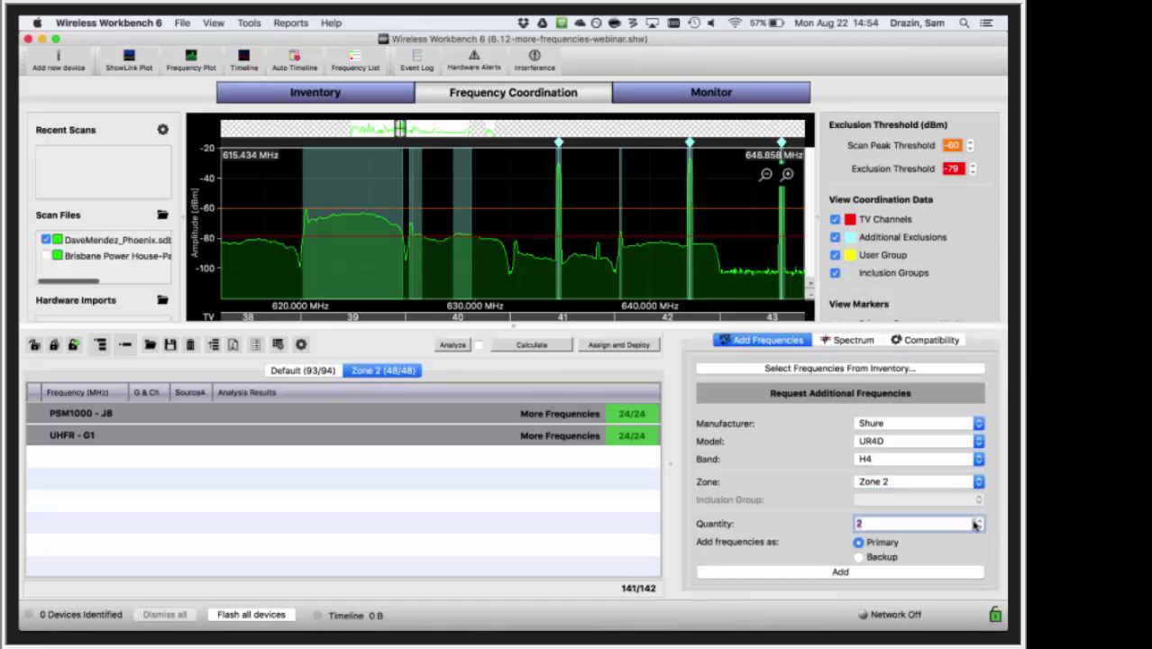
pyautogui.click(854, 573)
pyautogui.click(858, 557)
pyautogui.click(858, 573)
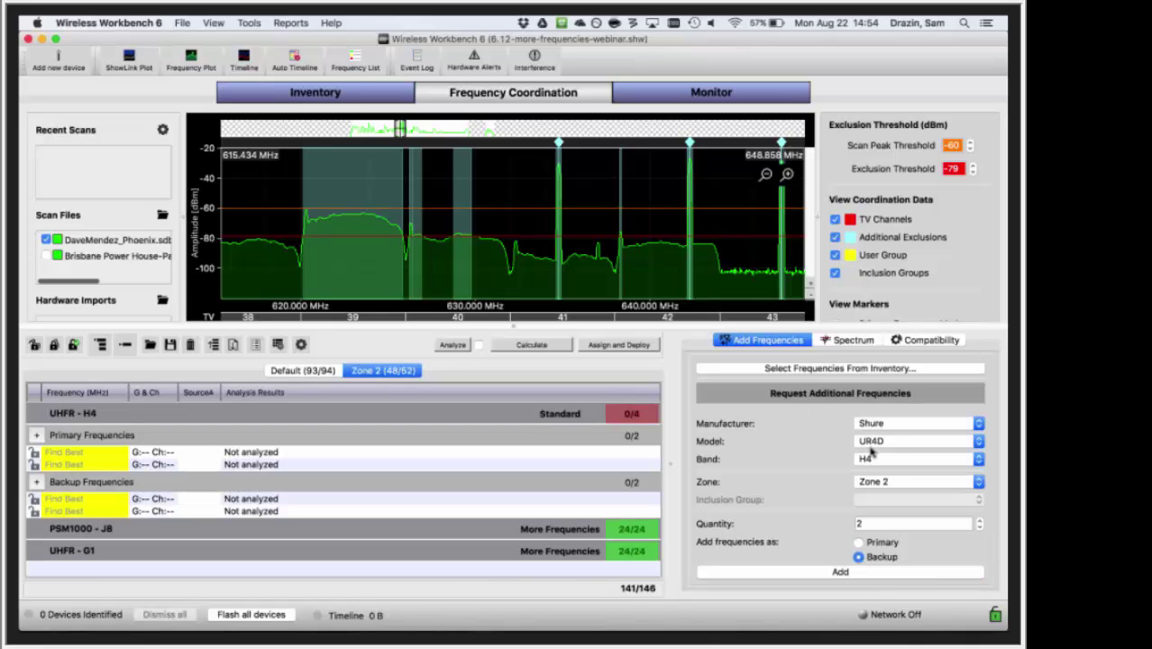
# - Collapse the new UHFR - H4 group's primary and backup rows in the Zone 2 list
pyautogui.click(126, 346)
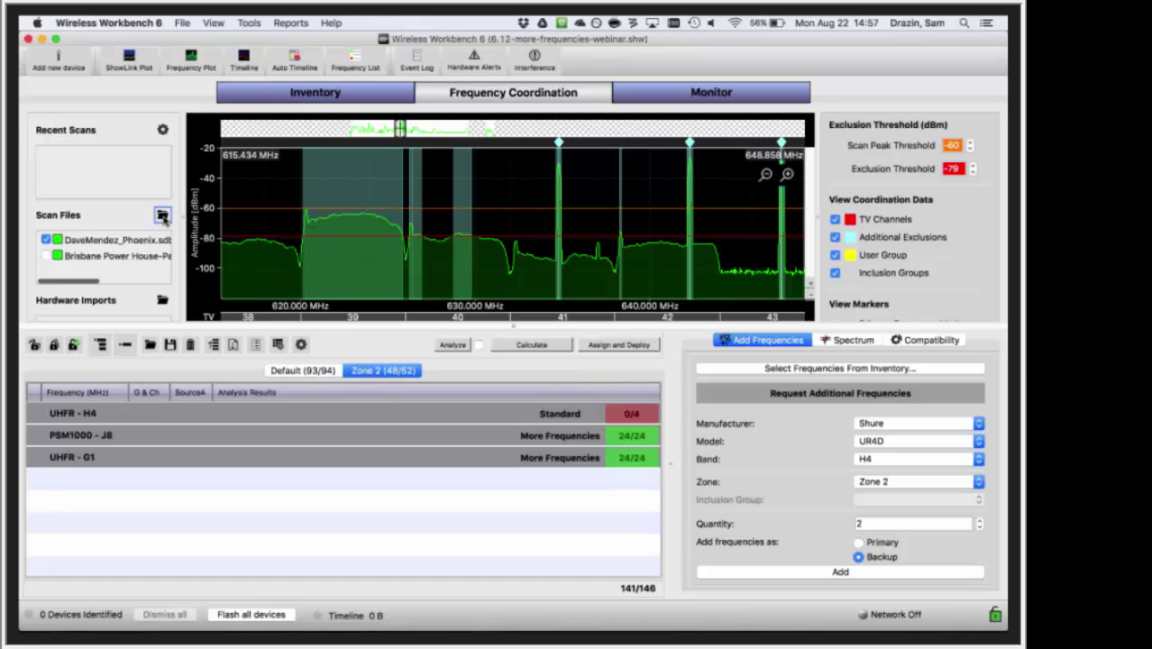
pyautogui.click(163, 216)
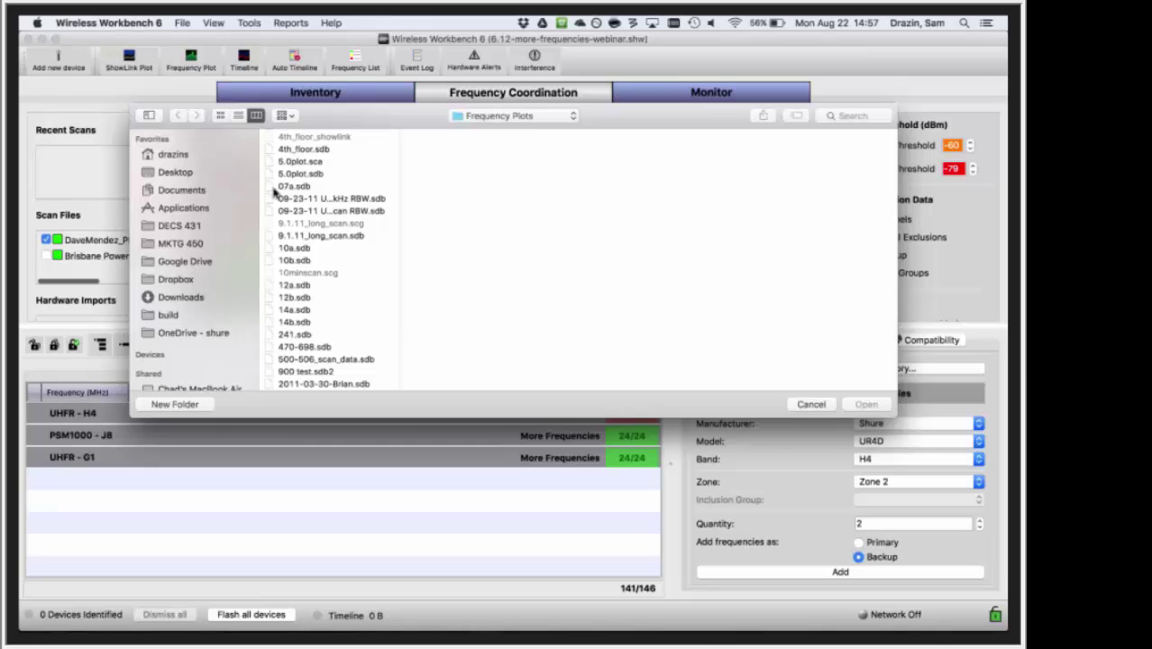
pyautogui.click(811, 404)
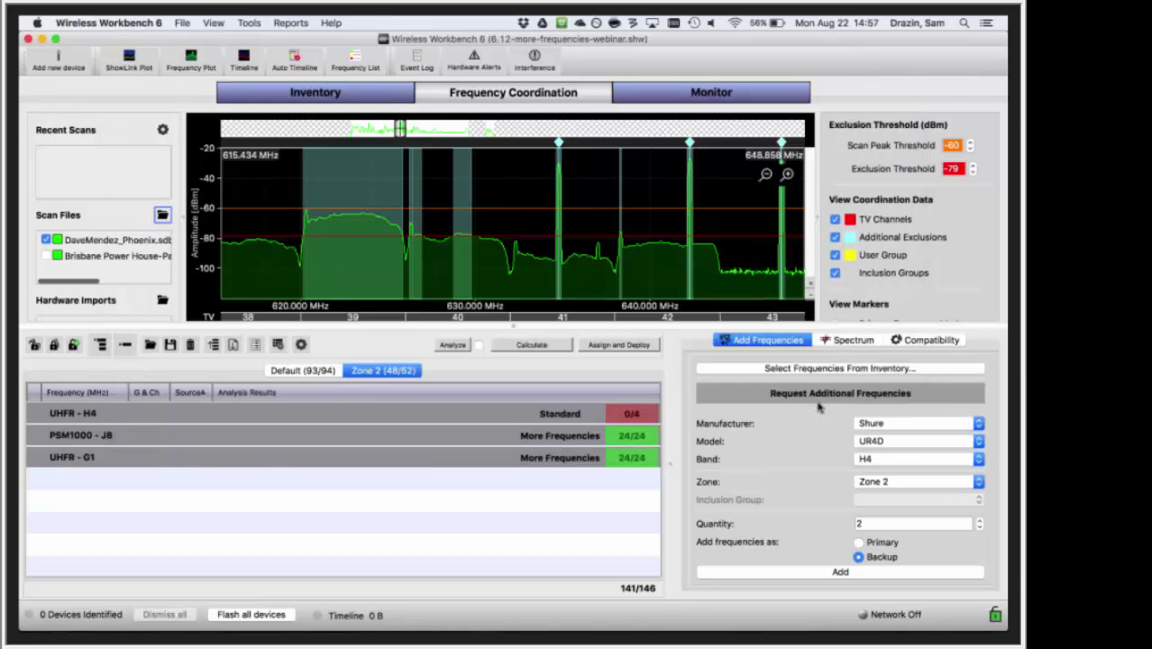